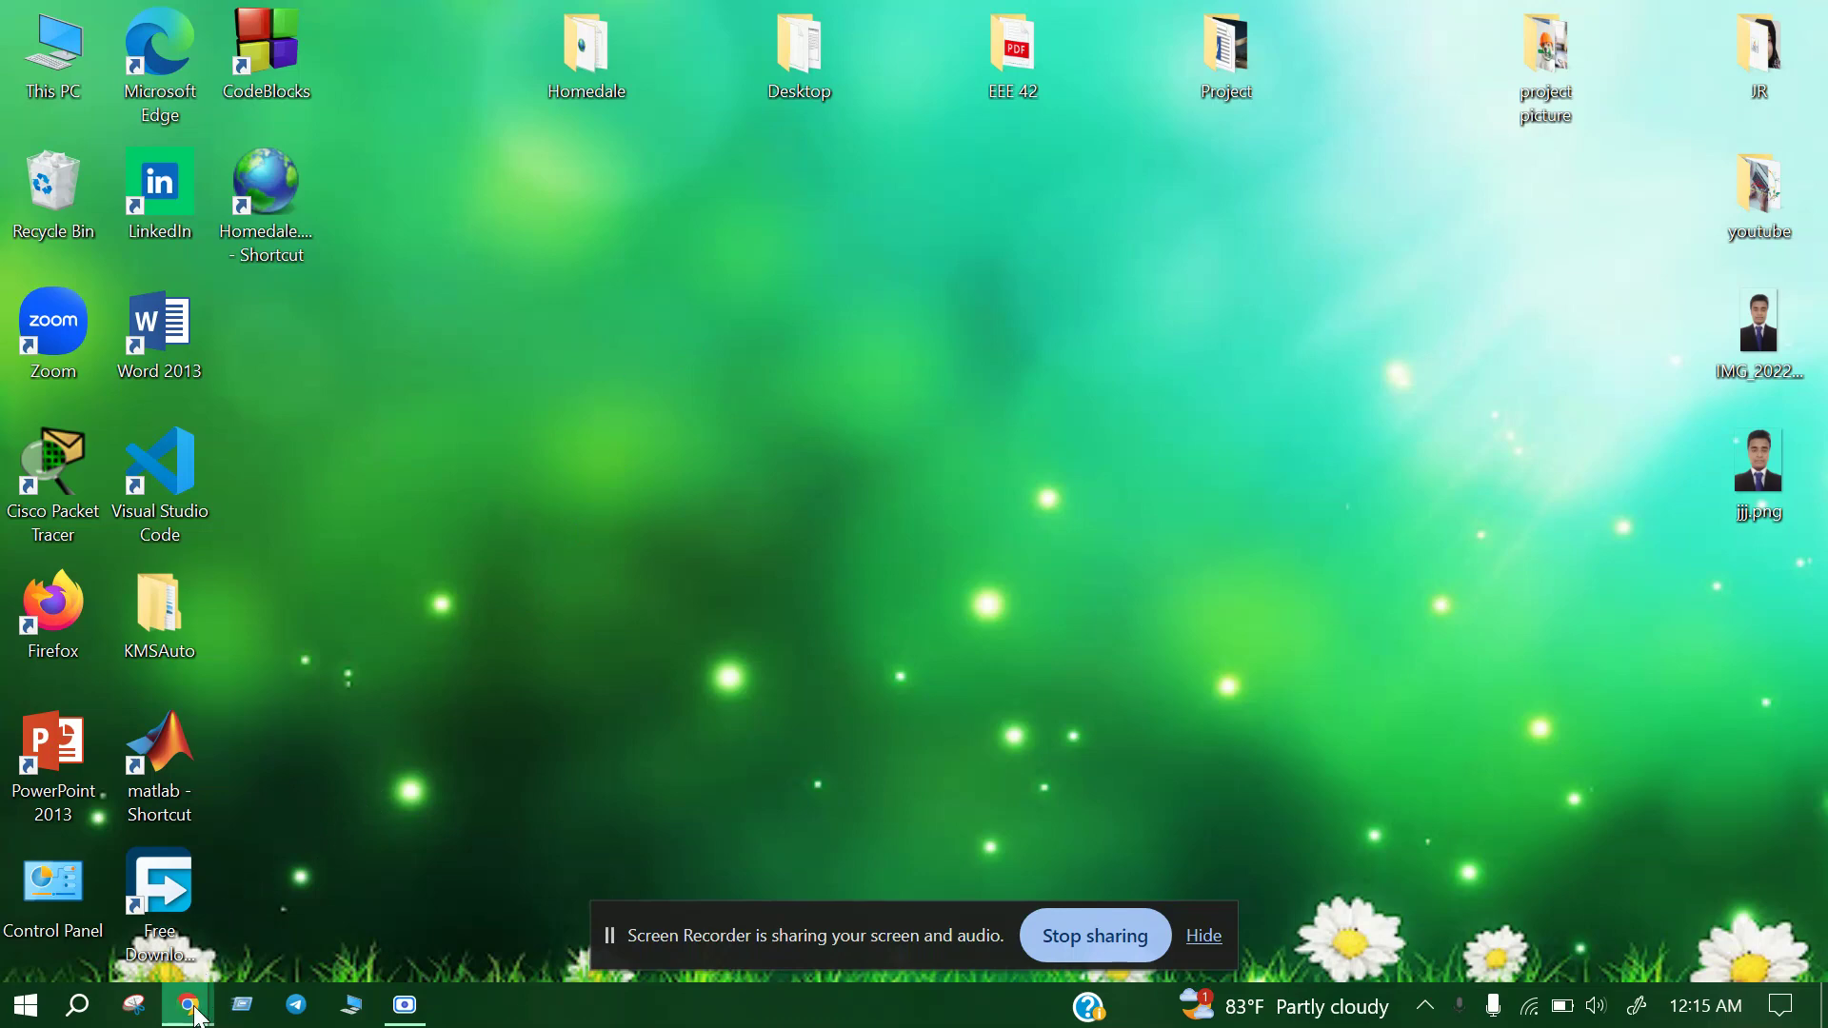
- Switch to Chrome and search Google for "jperf software download"
{"action": "mouse_move", "coordinate": [187, 1004]}
{"action": "left_click", "coordinate": [236, 911]}
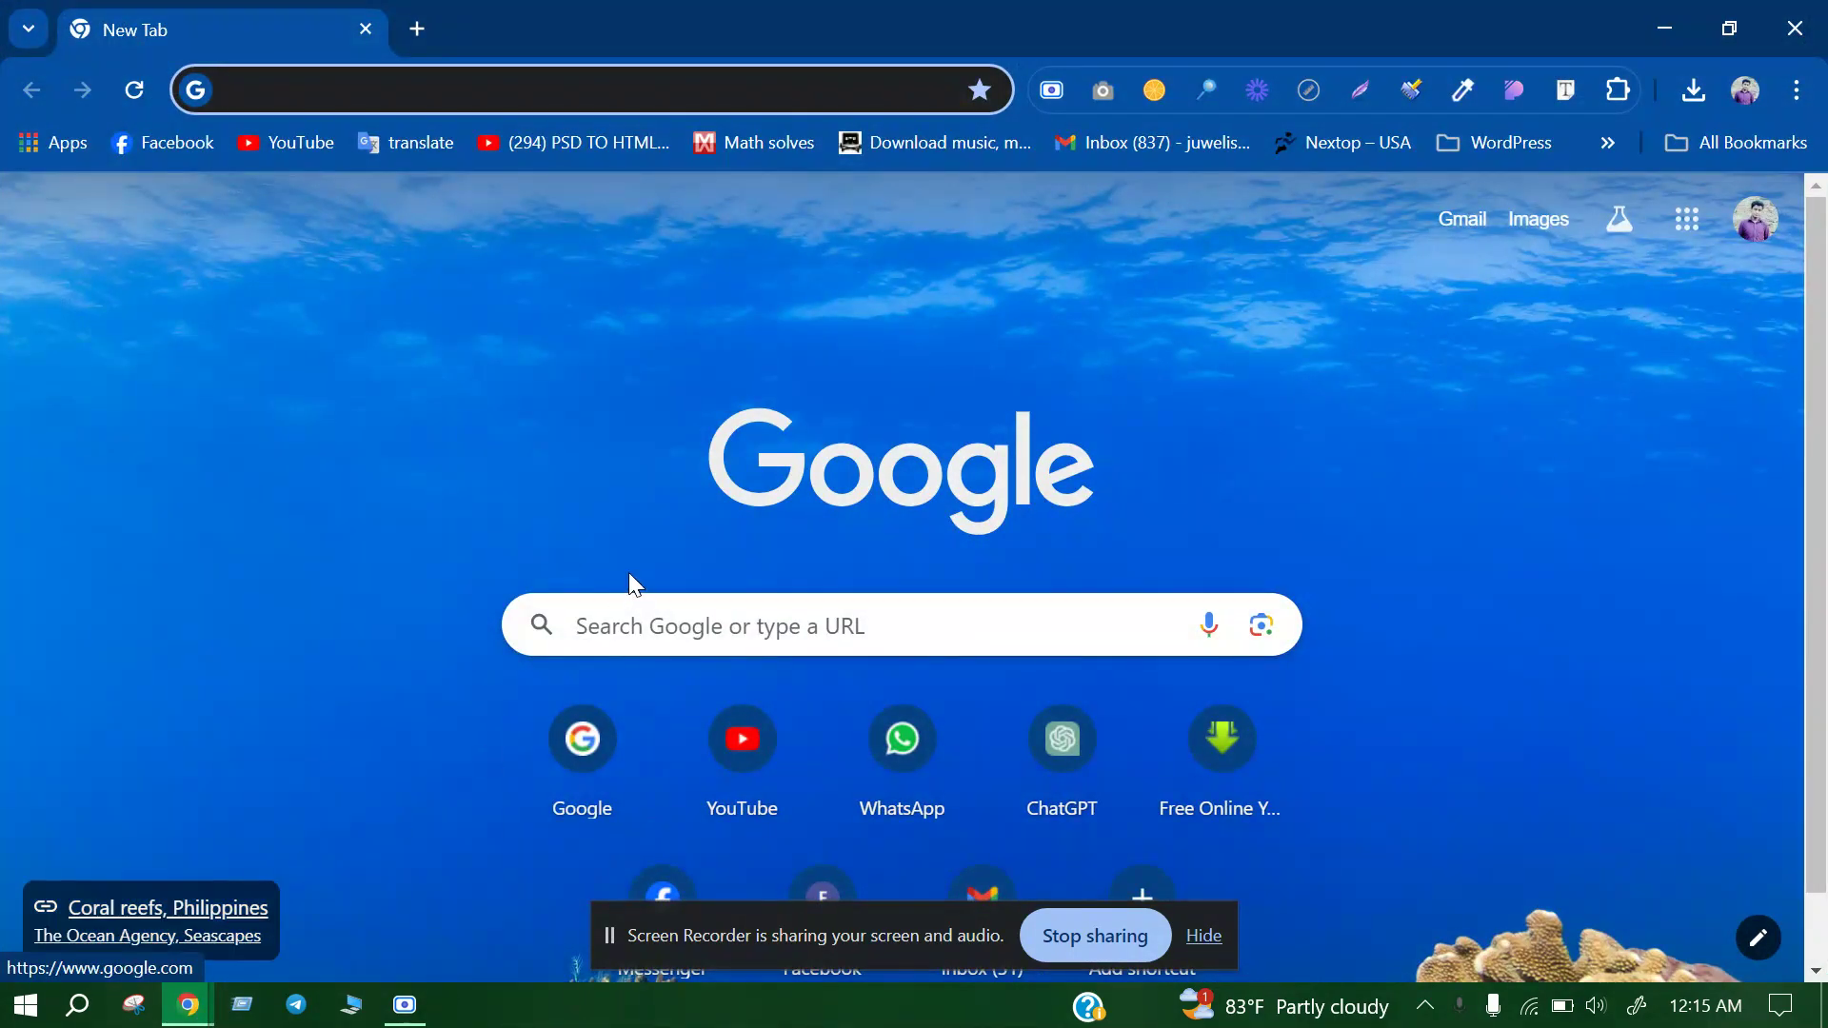
{"action": "left_click", "coordinate": [655, 626]}
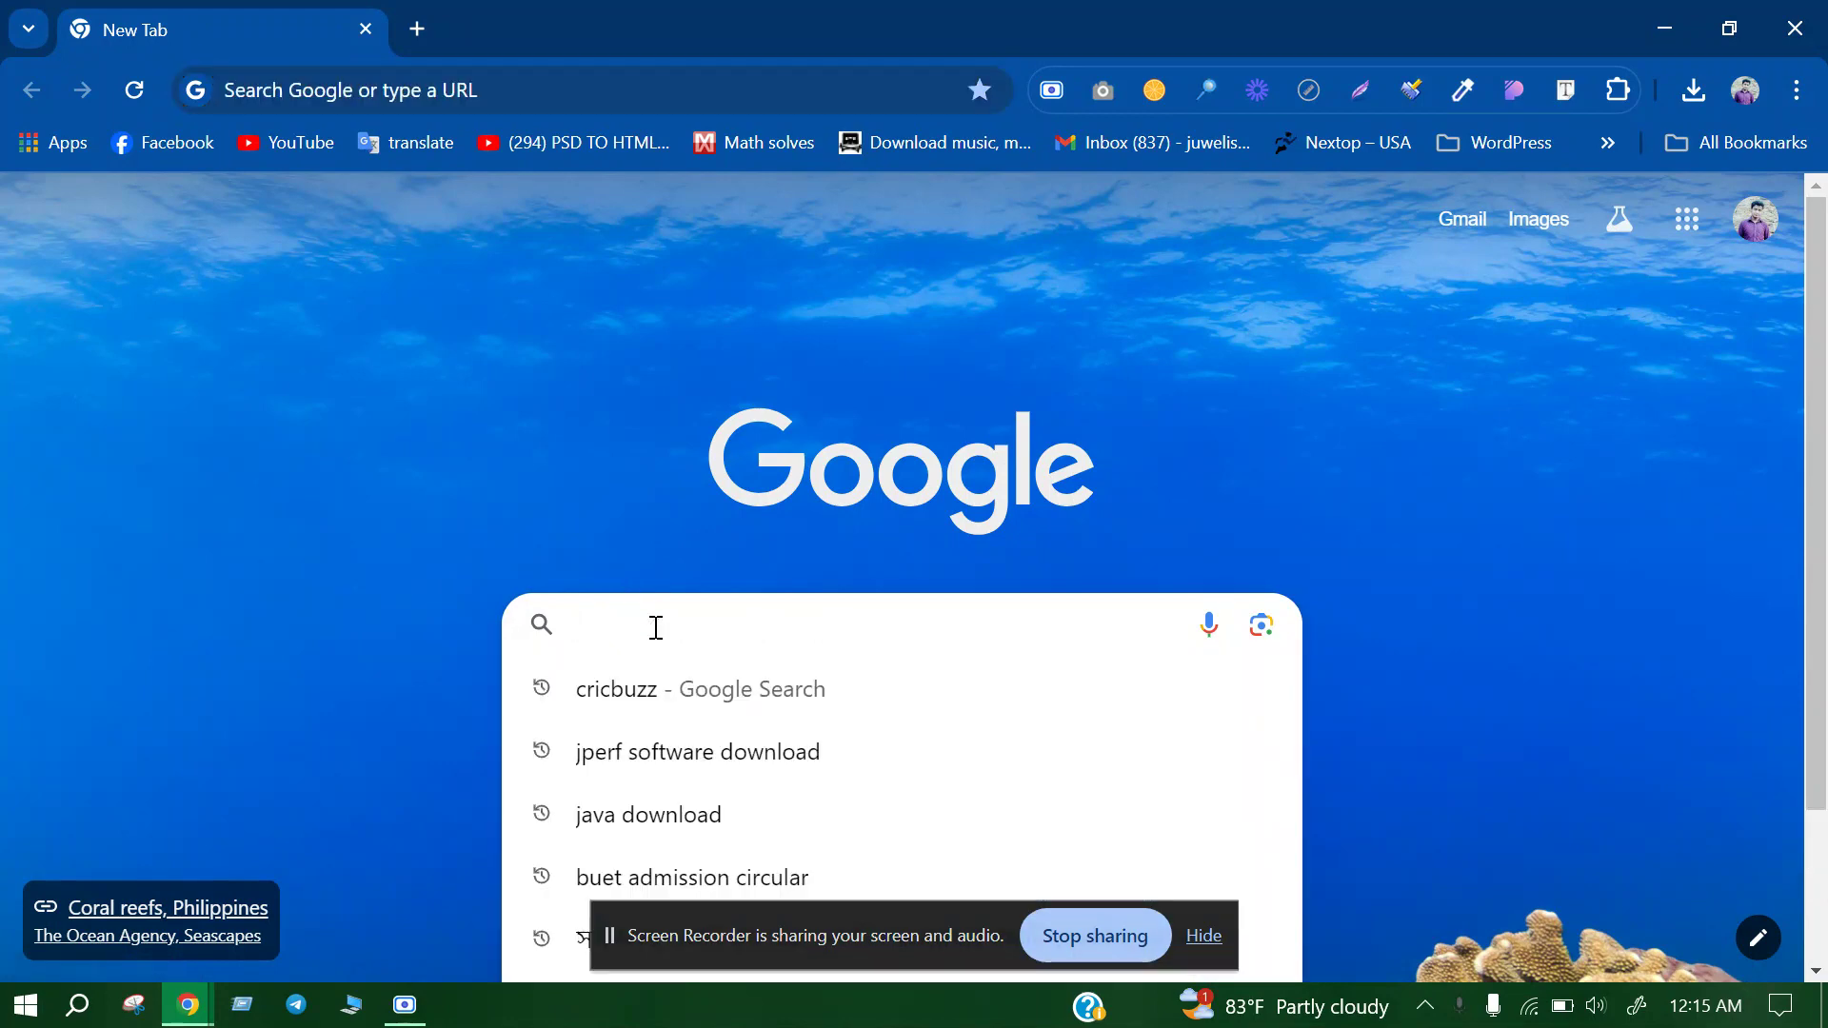
{"action": "type", "text": "jper"}
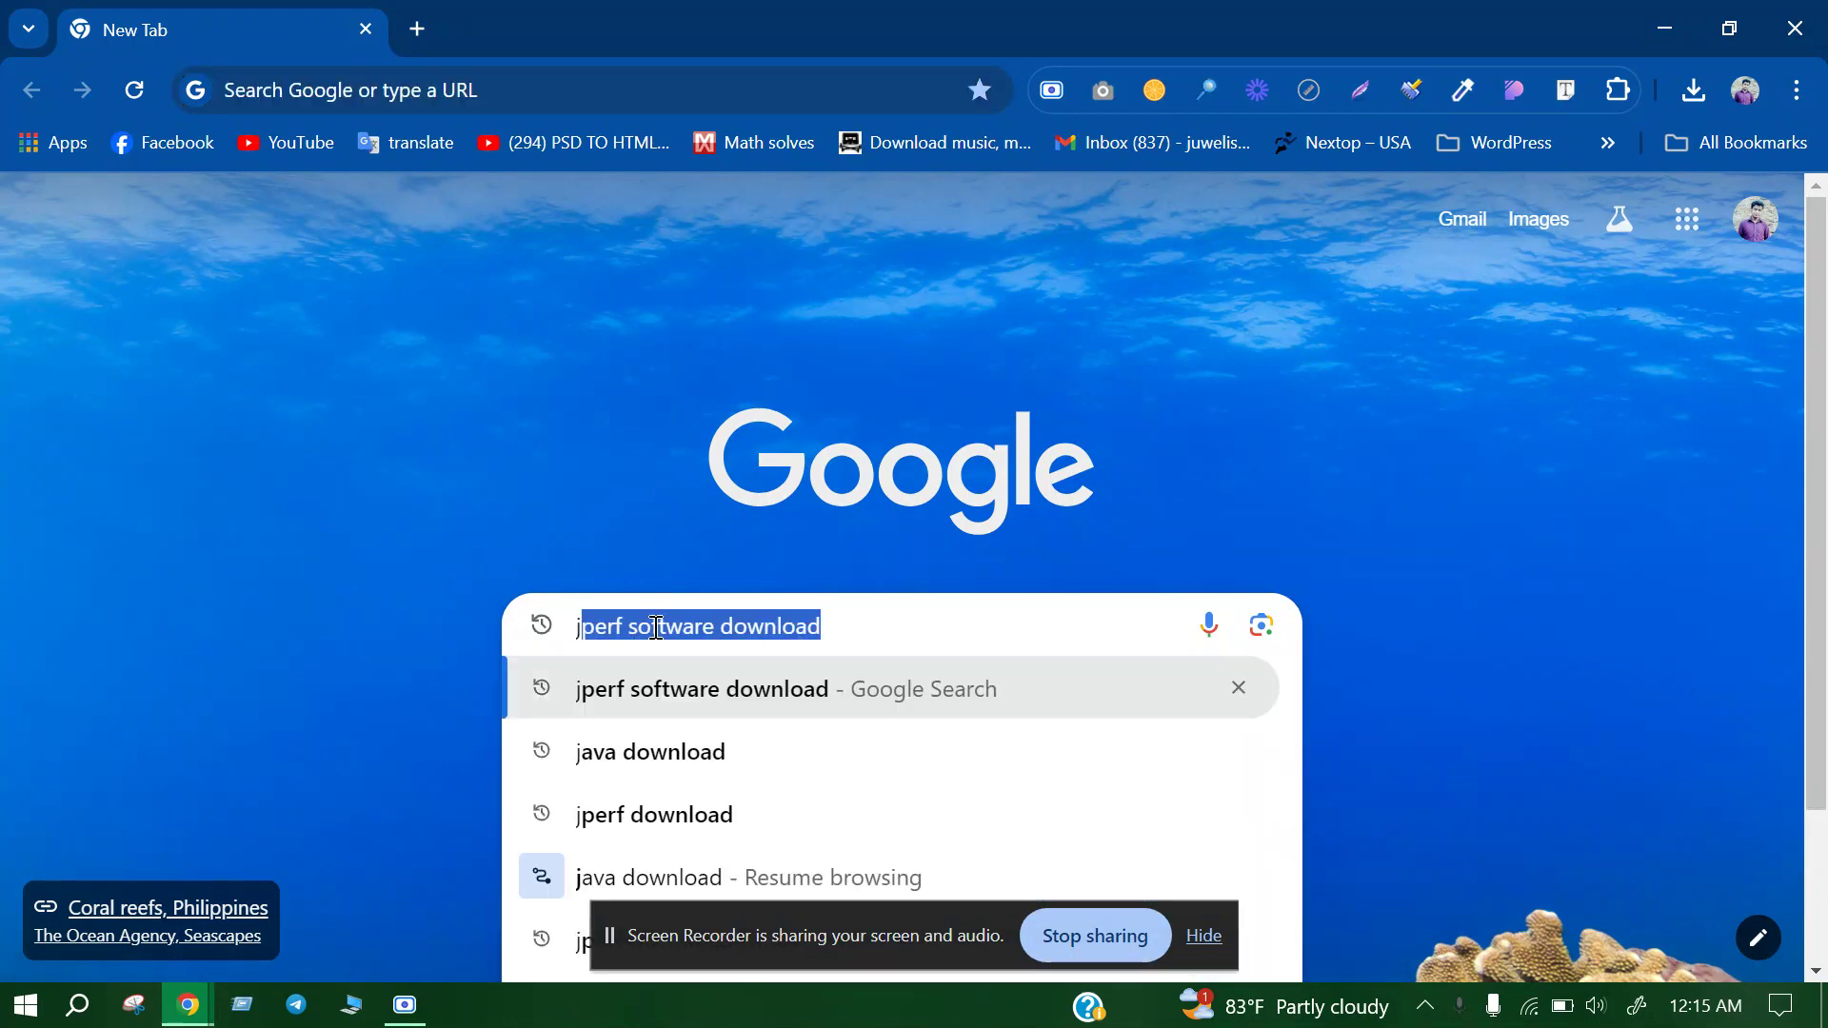
{"action": "type", "text": "f"}
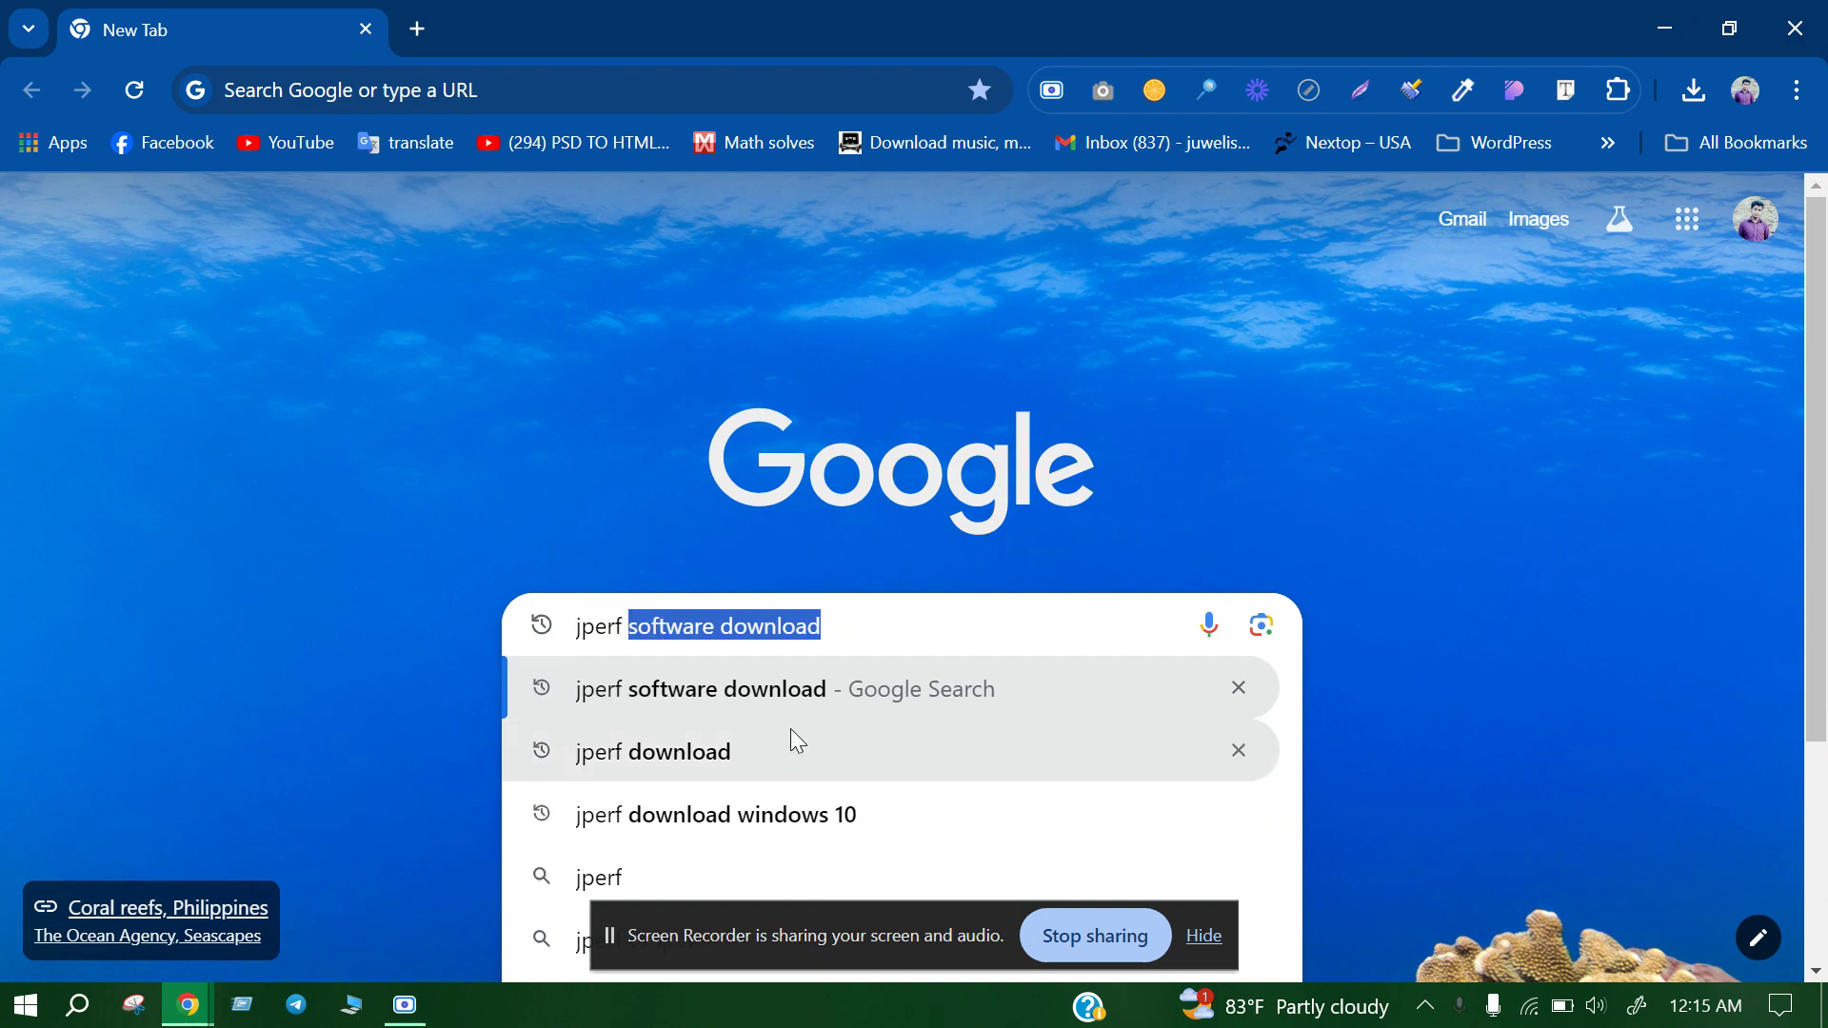
{"action": "left_click", "coordinate": [787, 685]}
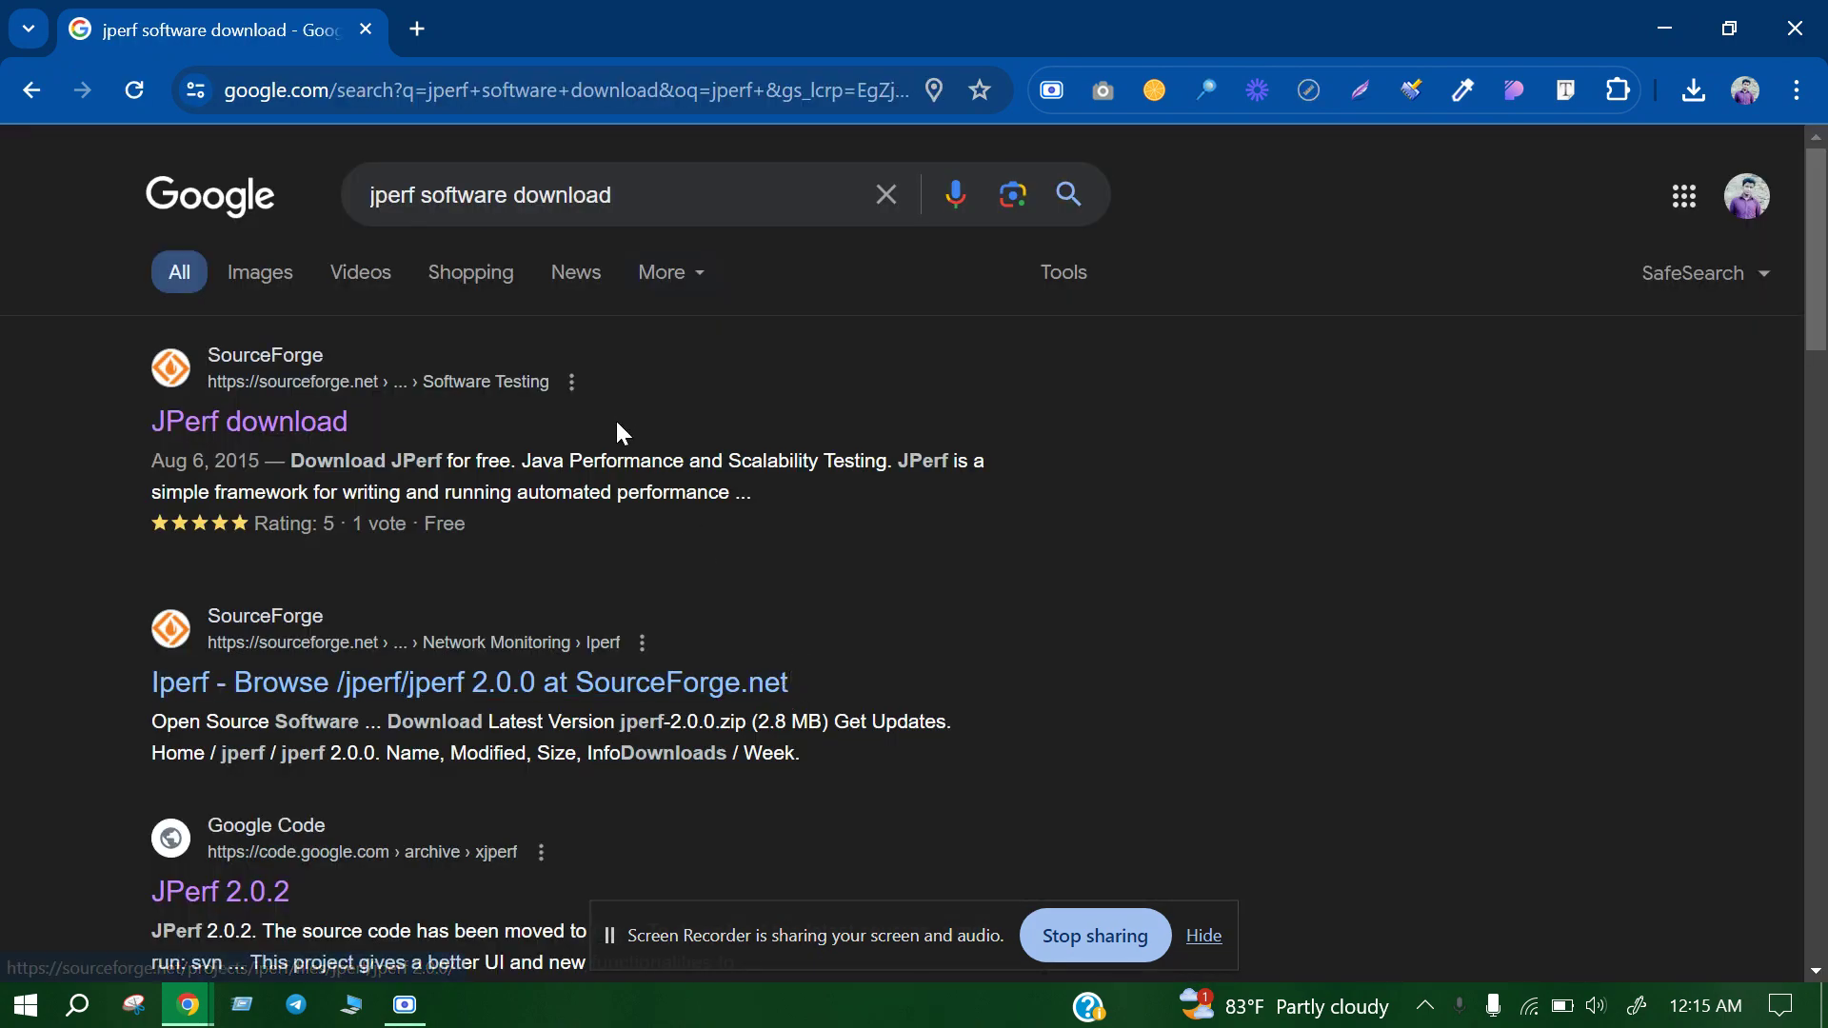
- Open the JPerf 2.0.2 search result on Google Code and go to the xjperf project's downloads list
{"action": "scroll", "coordinate": [392, 559], "scroll_direction": "down", "scroll_amount": 5}
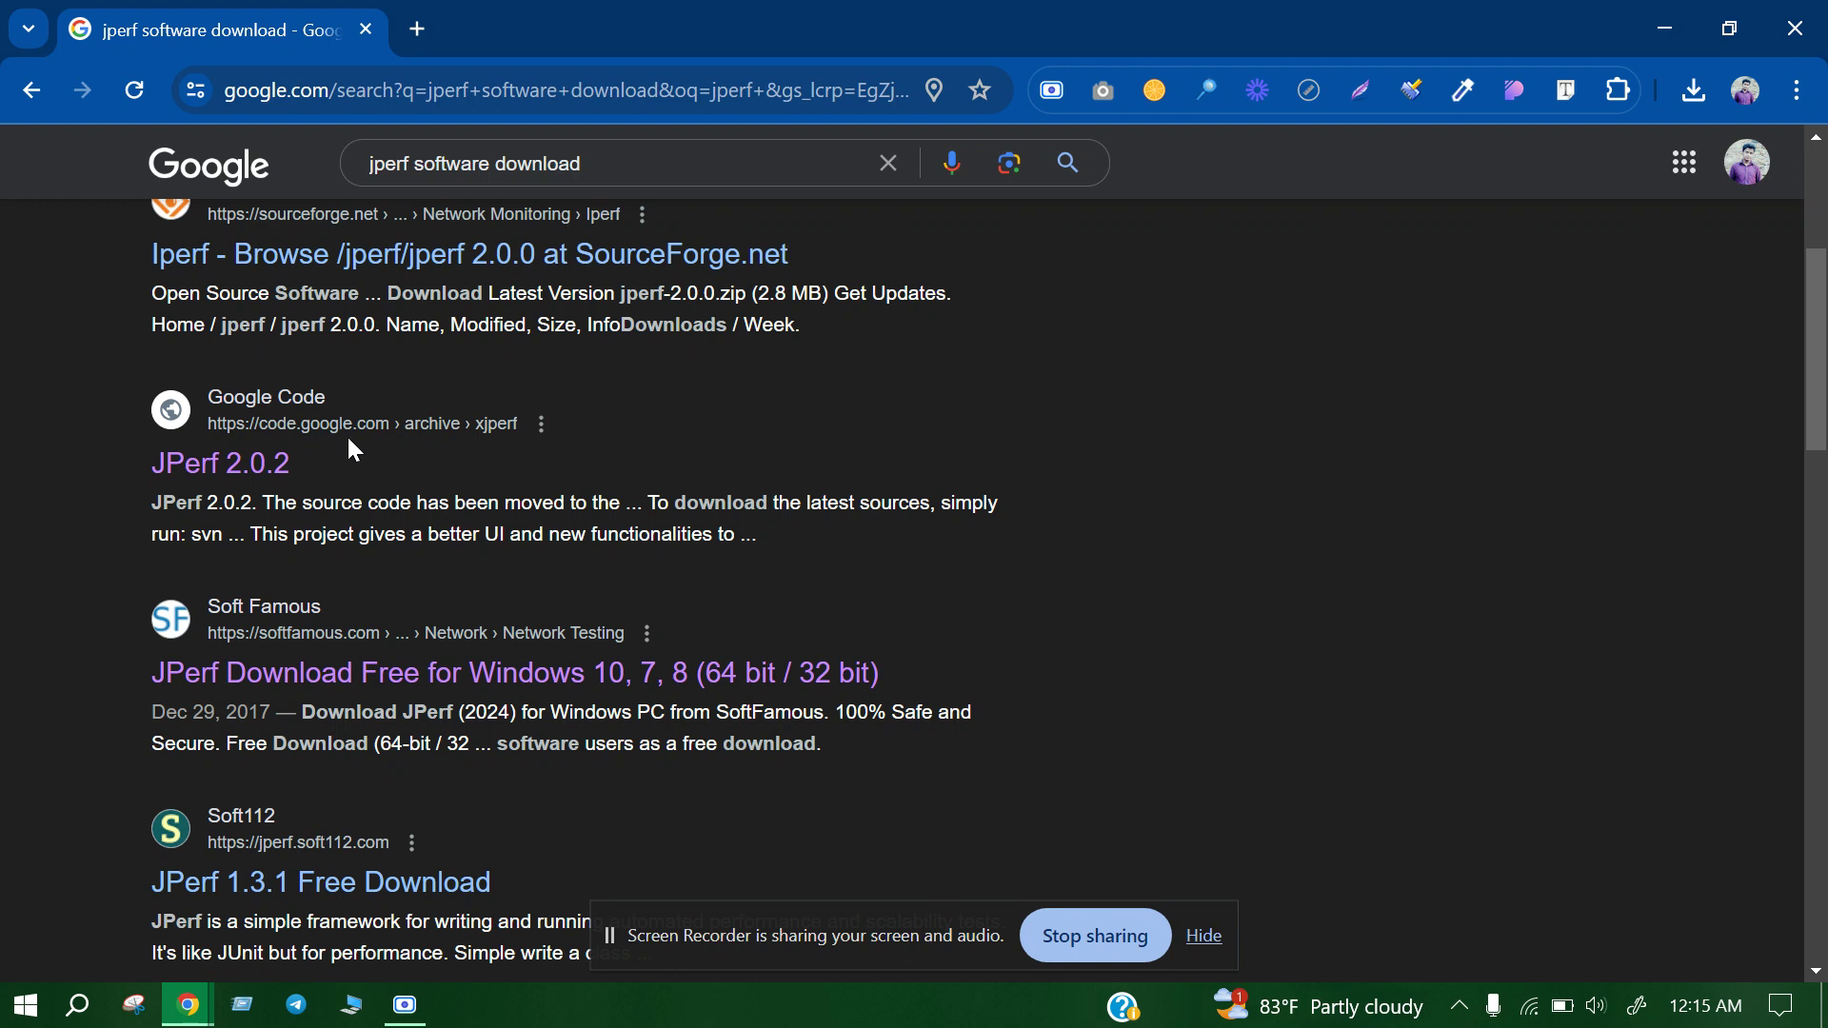
{"action": "left_click", "coordinate": [242, 484]}
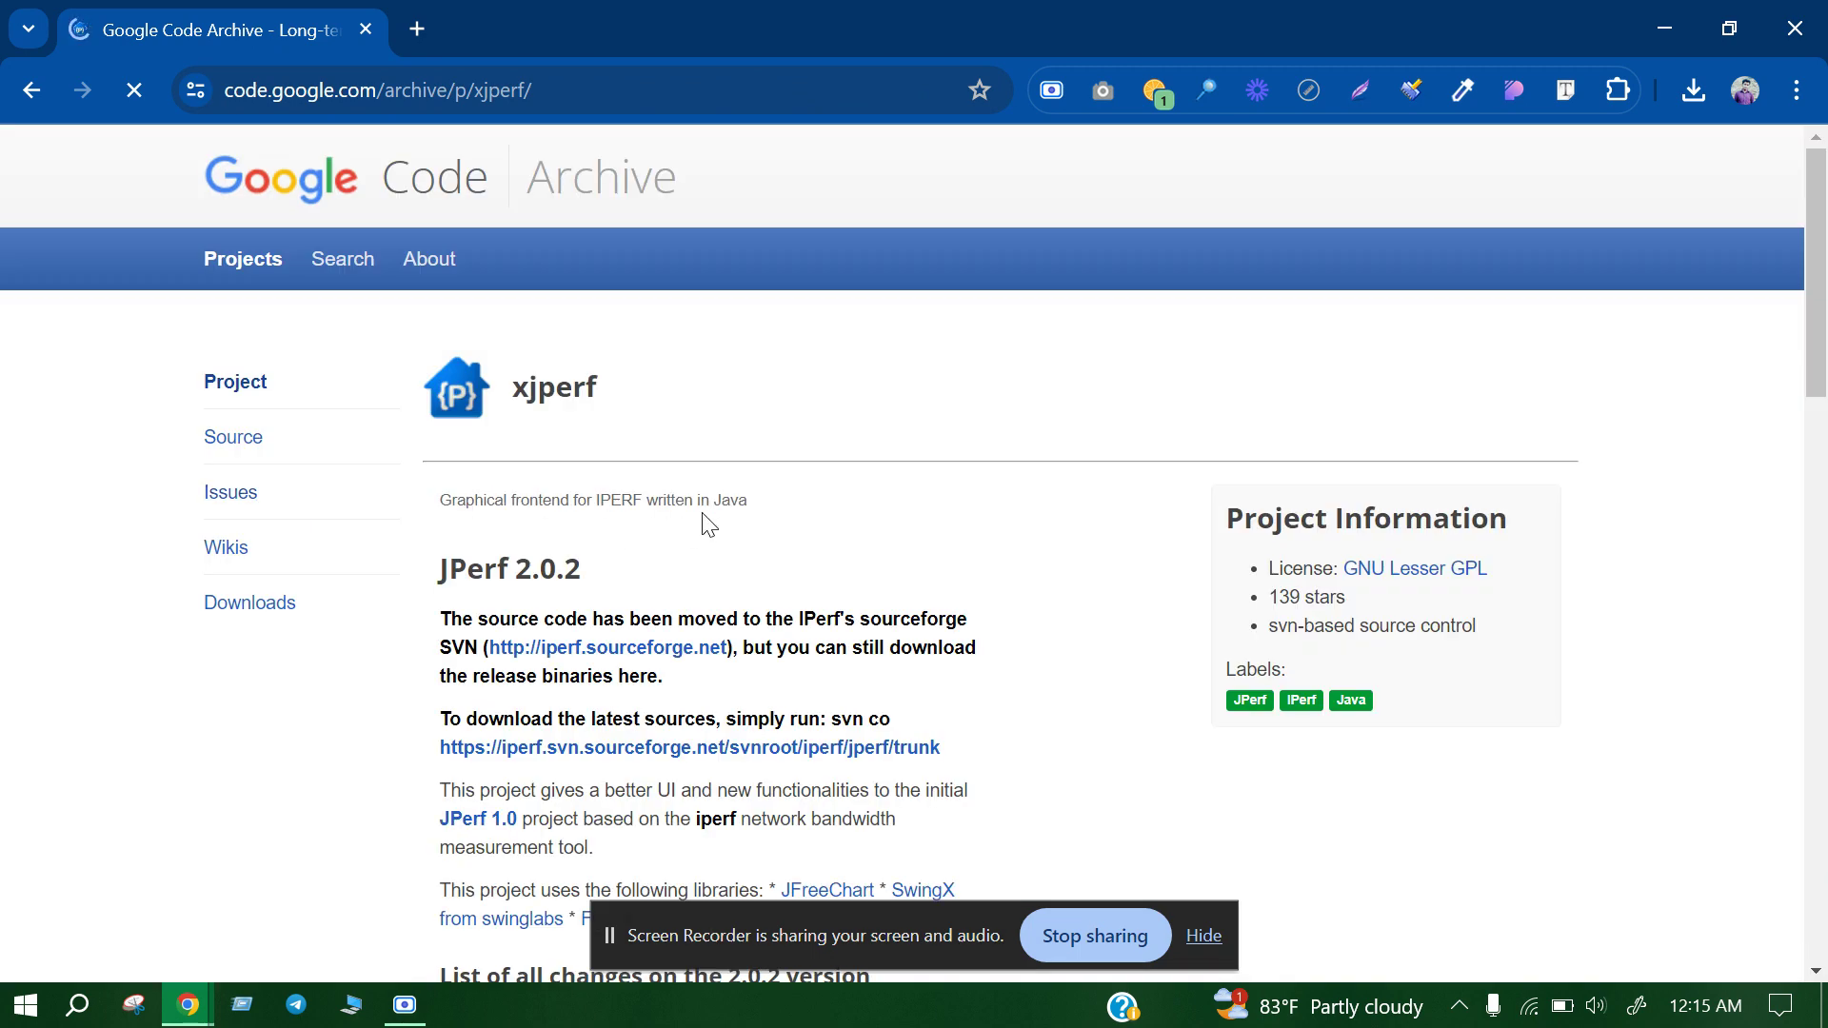
{"action": "left_click", "coordinate": [254, 614]}
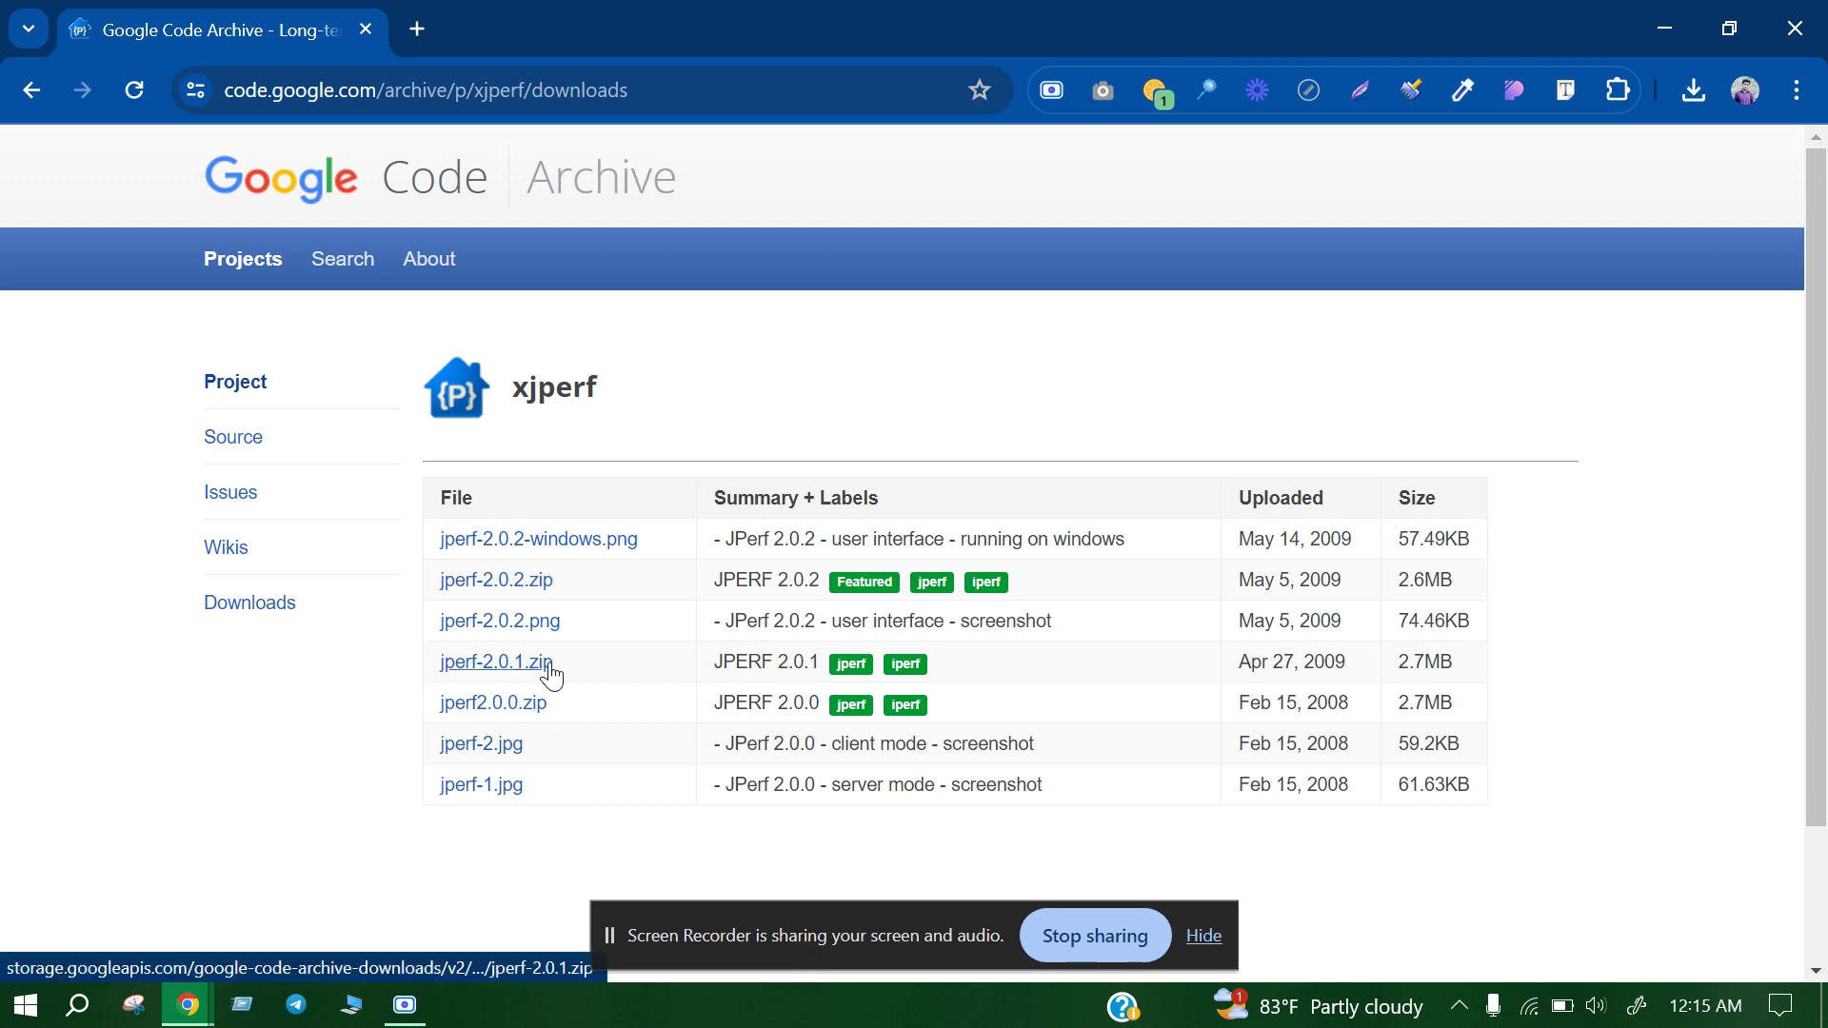
- Download jperf-2.0.1.zip and save it in the Downloads folder
{"action": "left_click", "coordinate": [505, 665]}
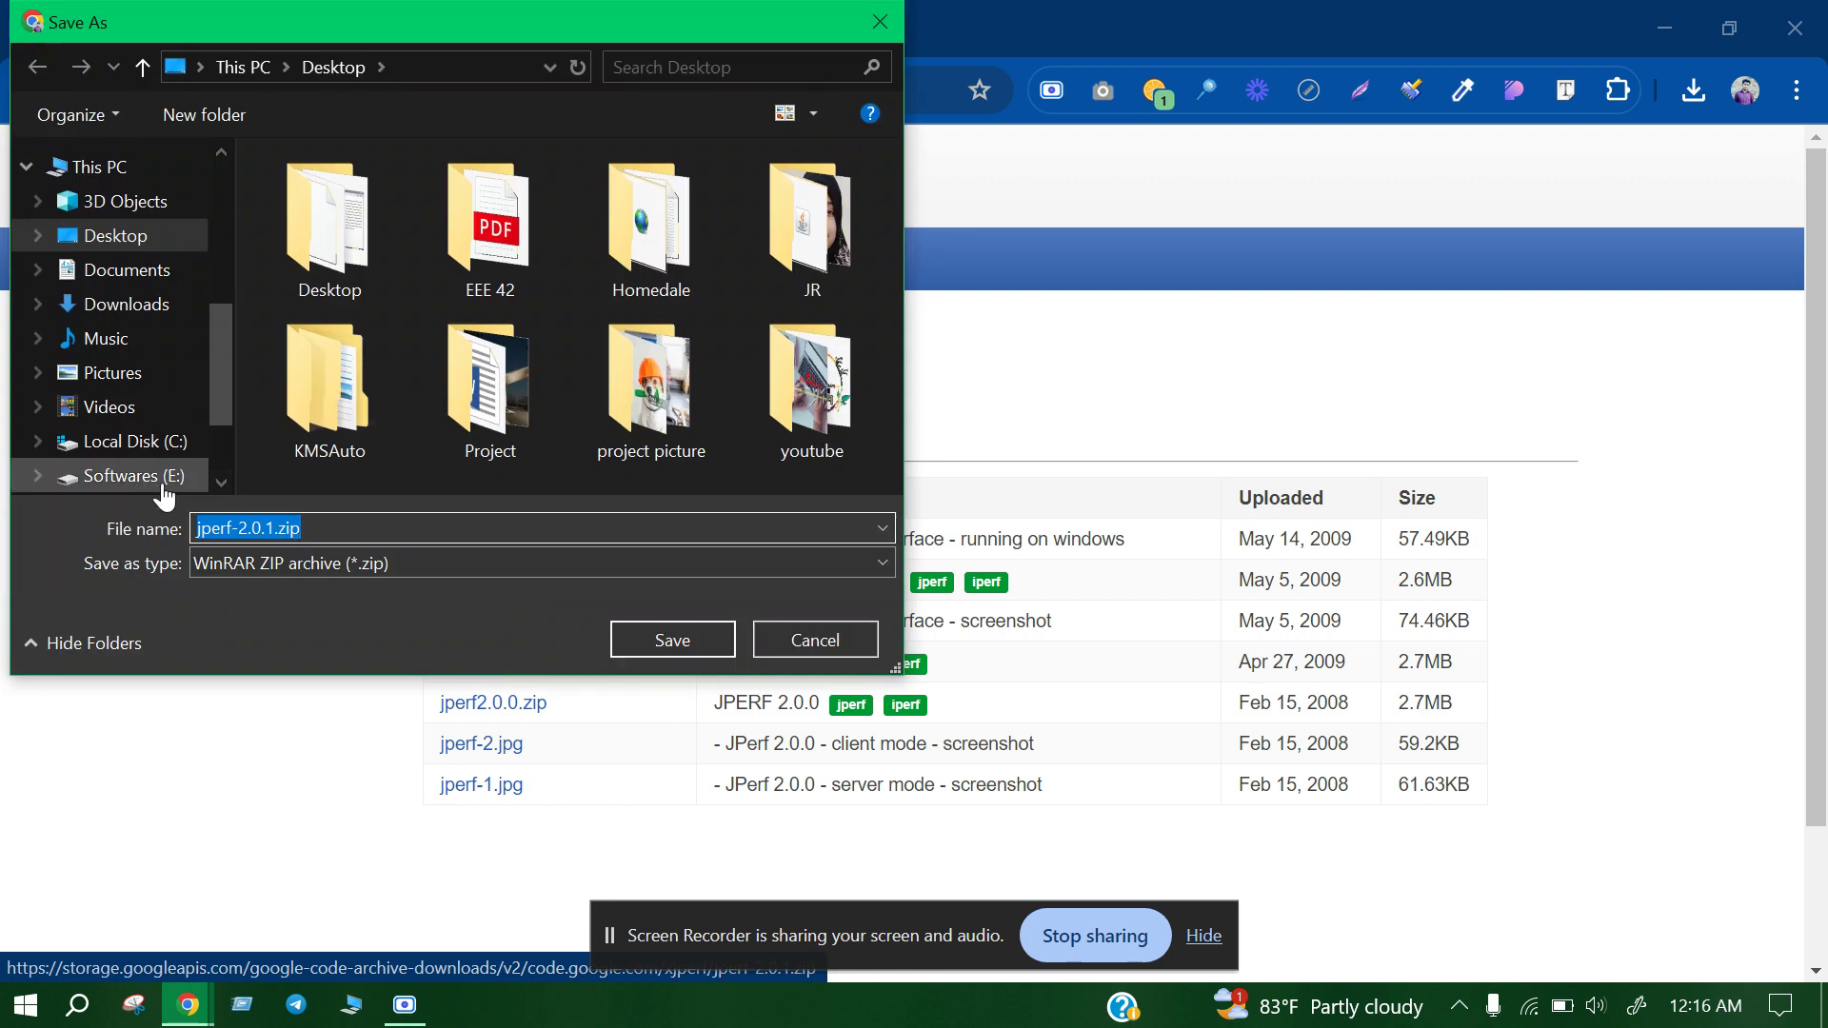
{"action": "left_click", "coordinate": [116, 304]}
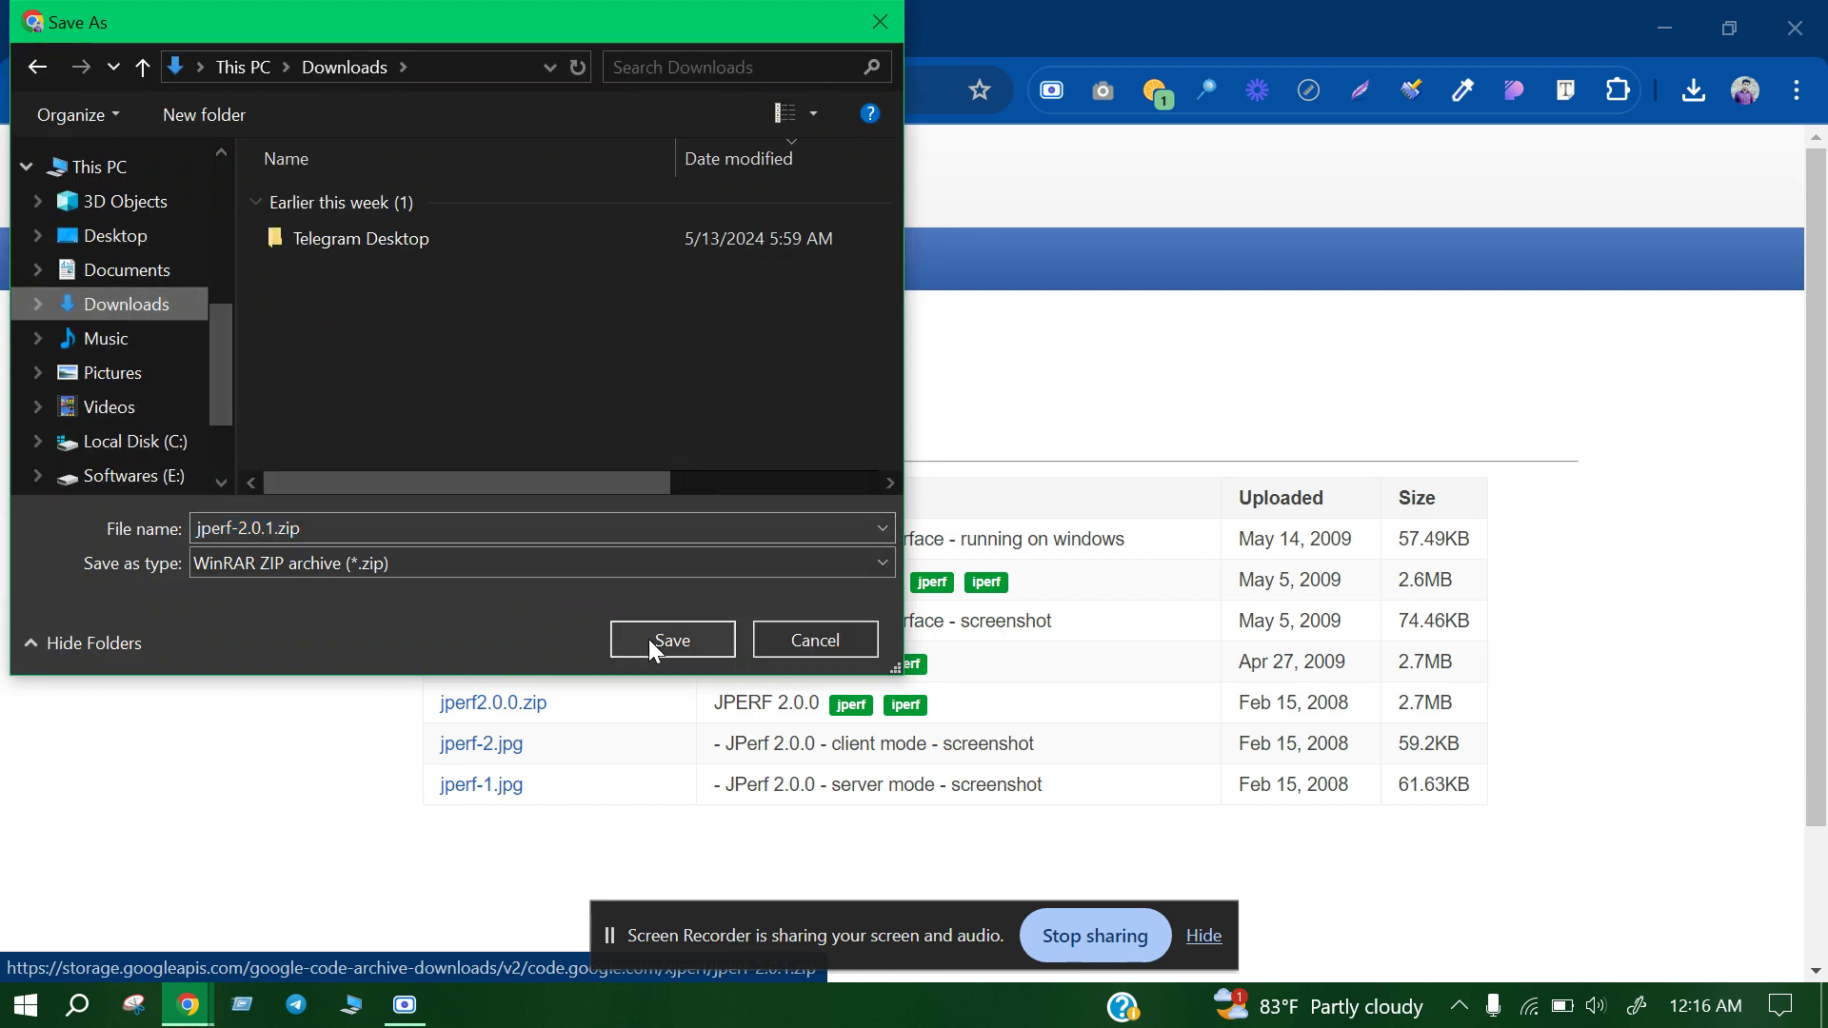
{"action": "left_click", "coordinate": [666, 640]}
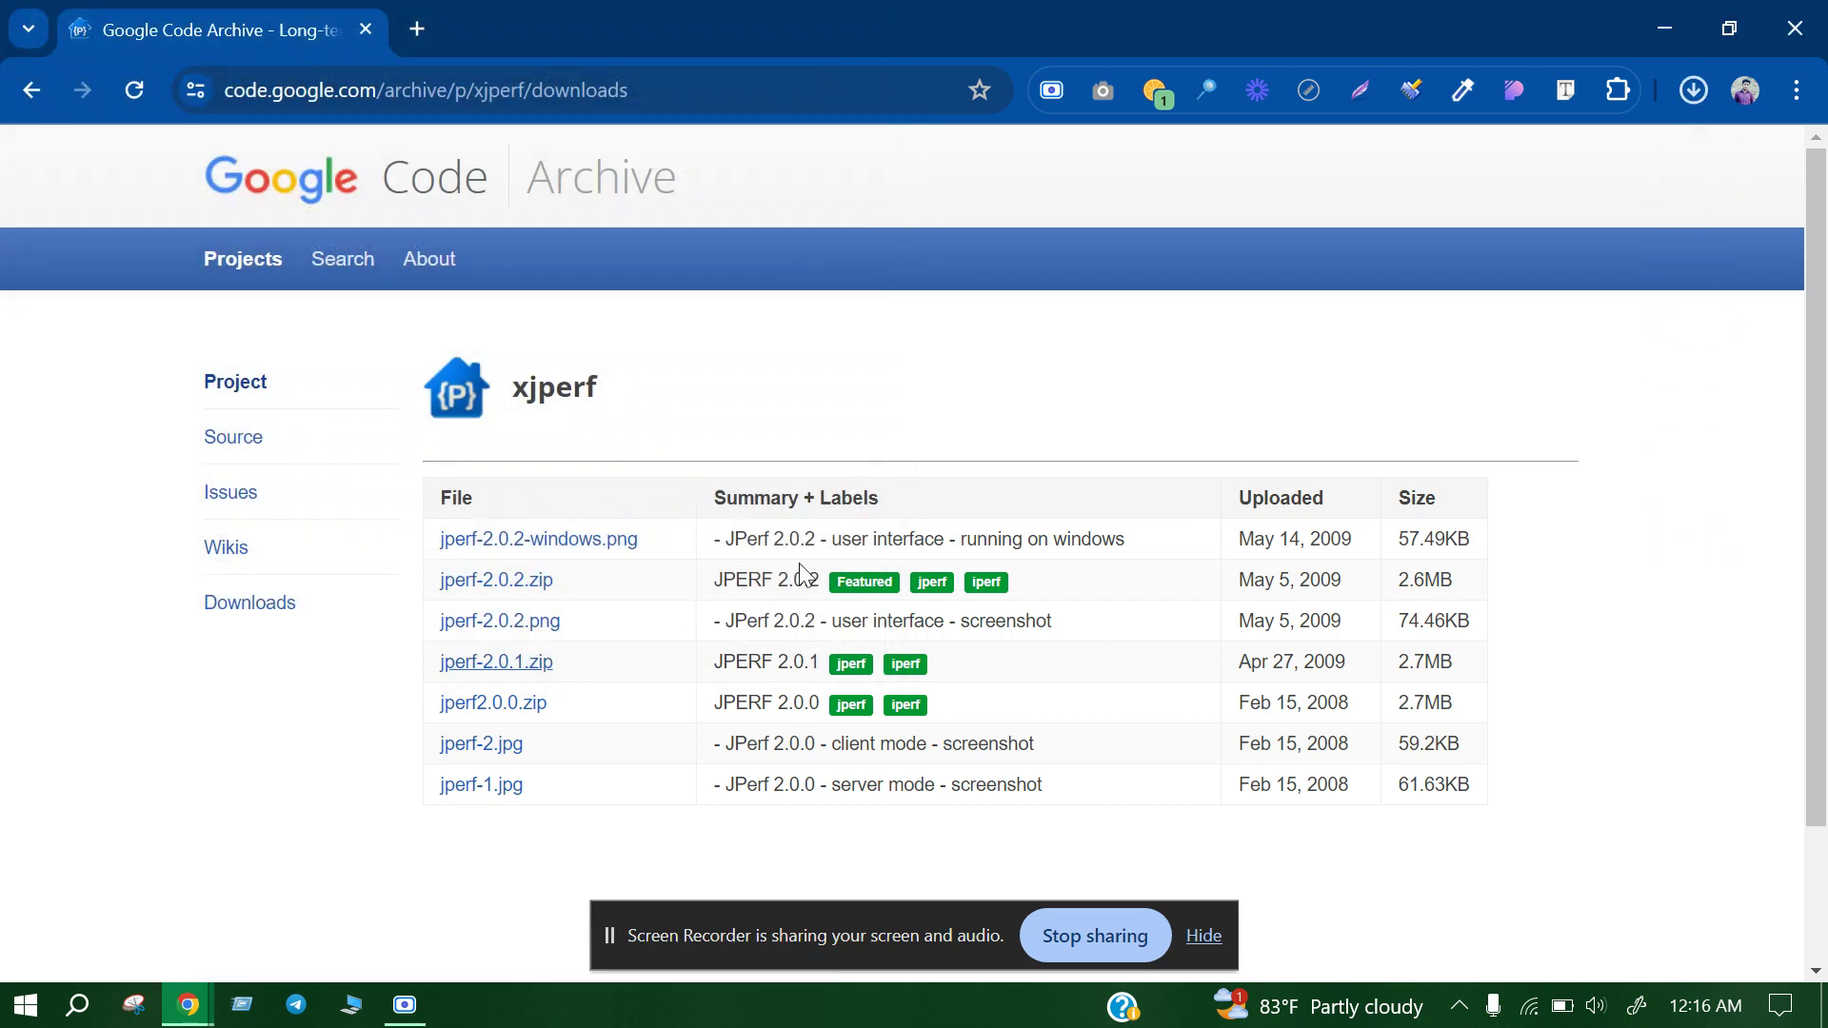
- Check the recent download history and show the newest jperf-2.0.1.zip in its folder
{"action": "left_click", "coordinate": [1689, 90]}
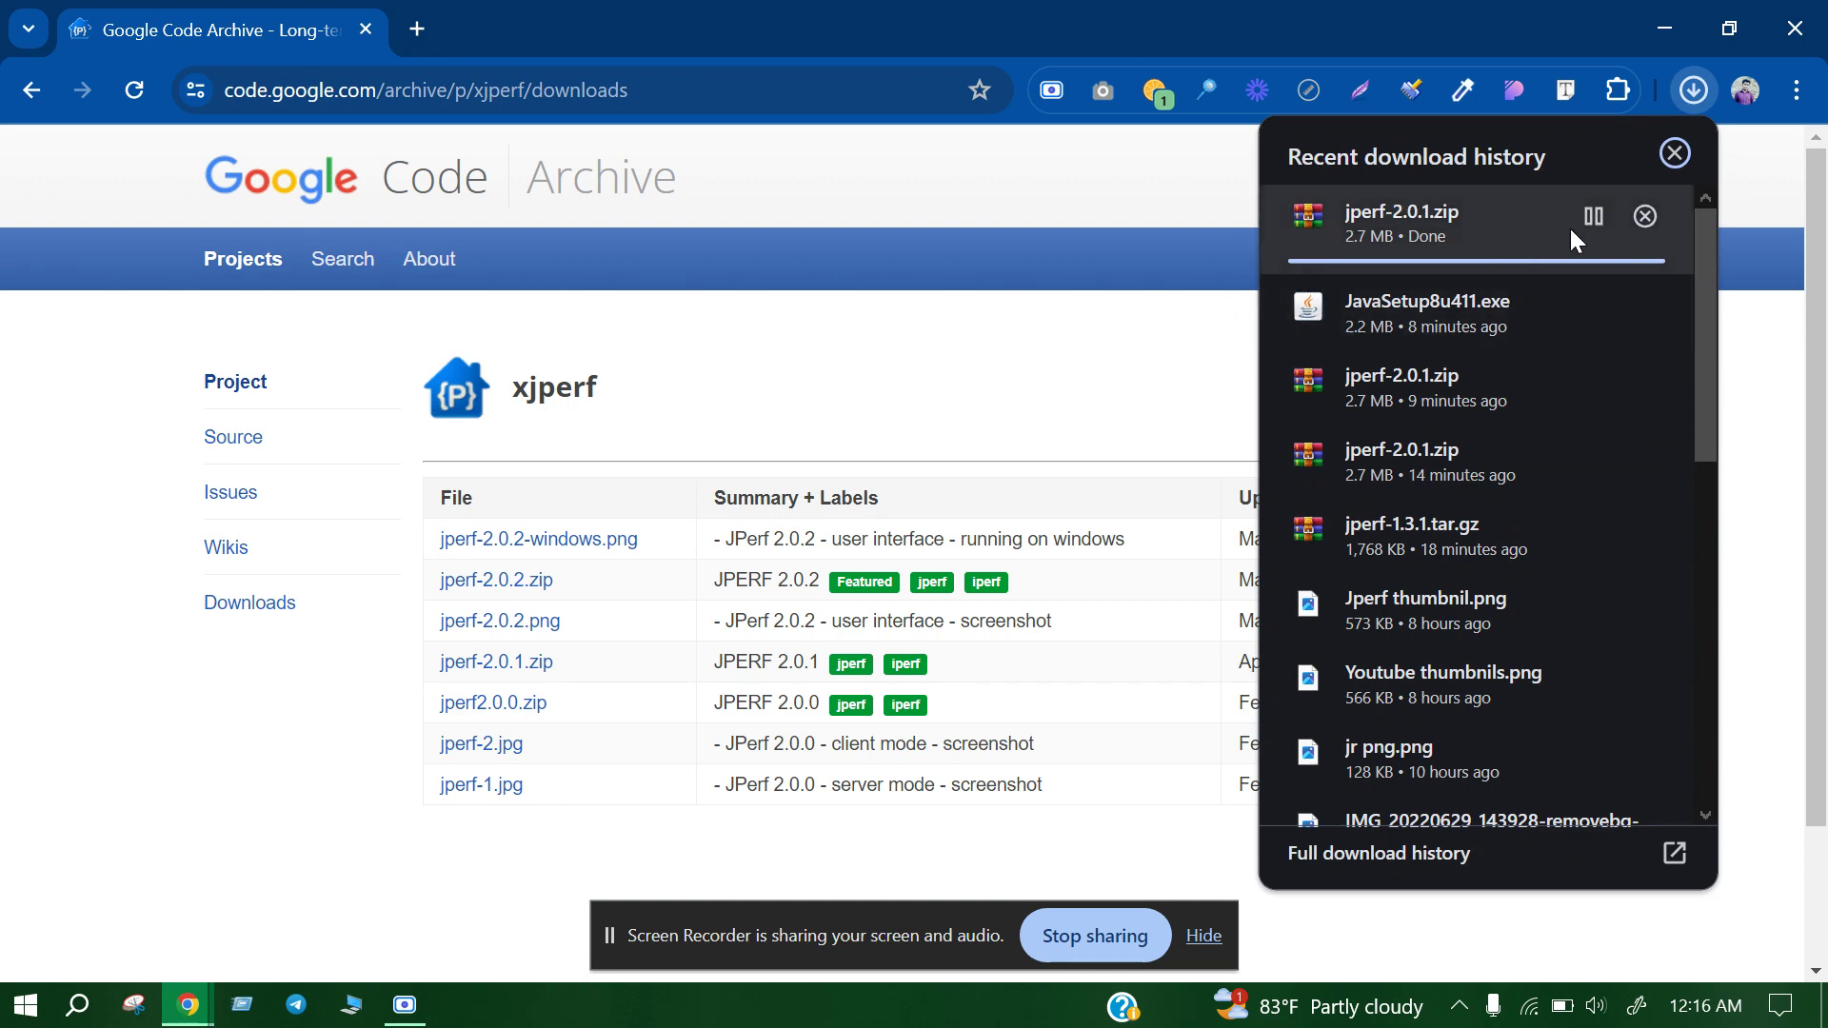
{"action": "left_click", "coordinate": [990, 359]}
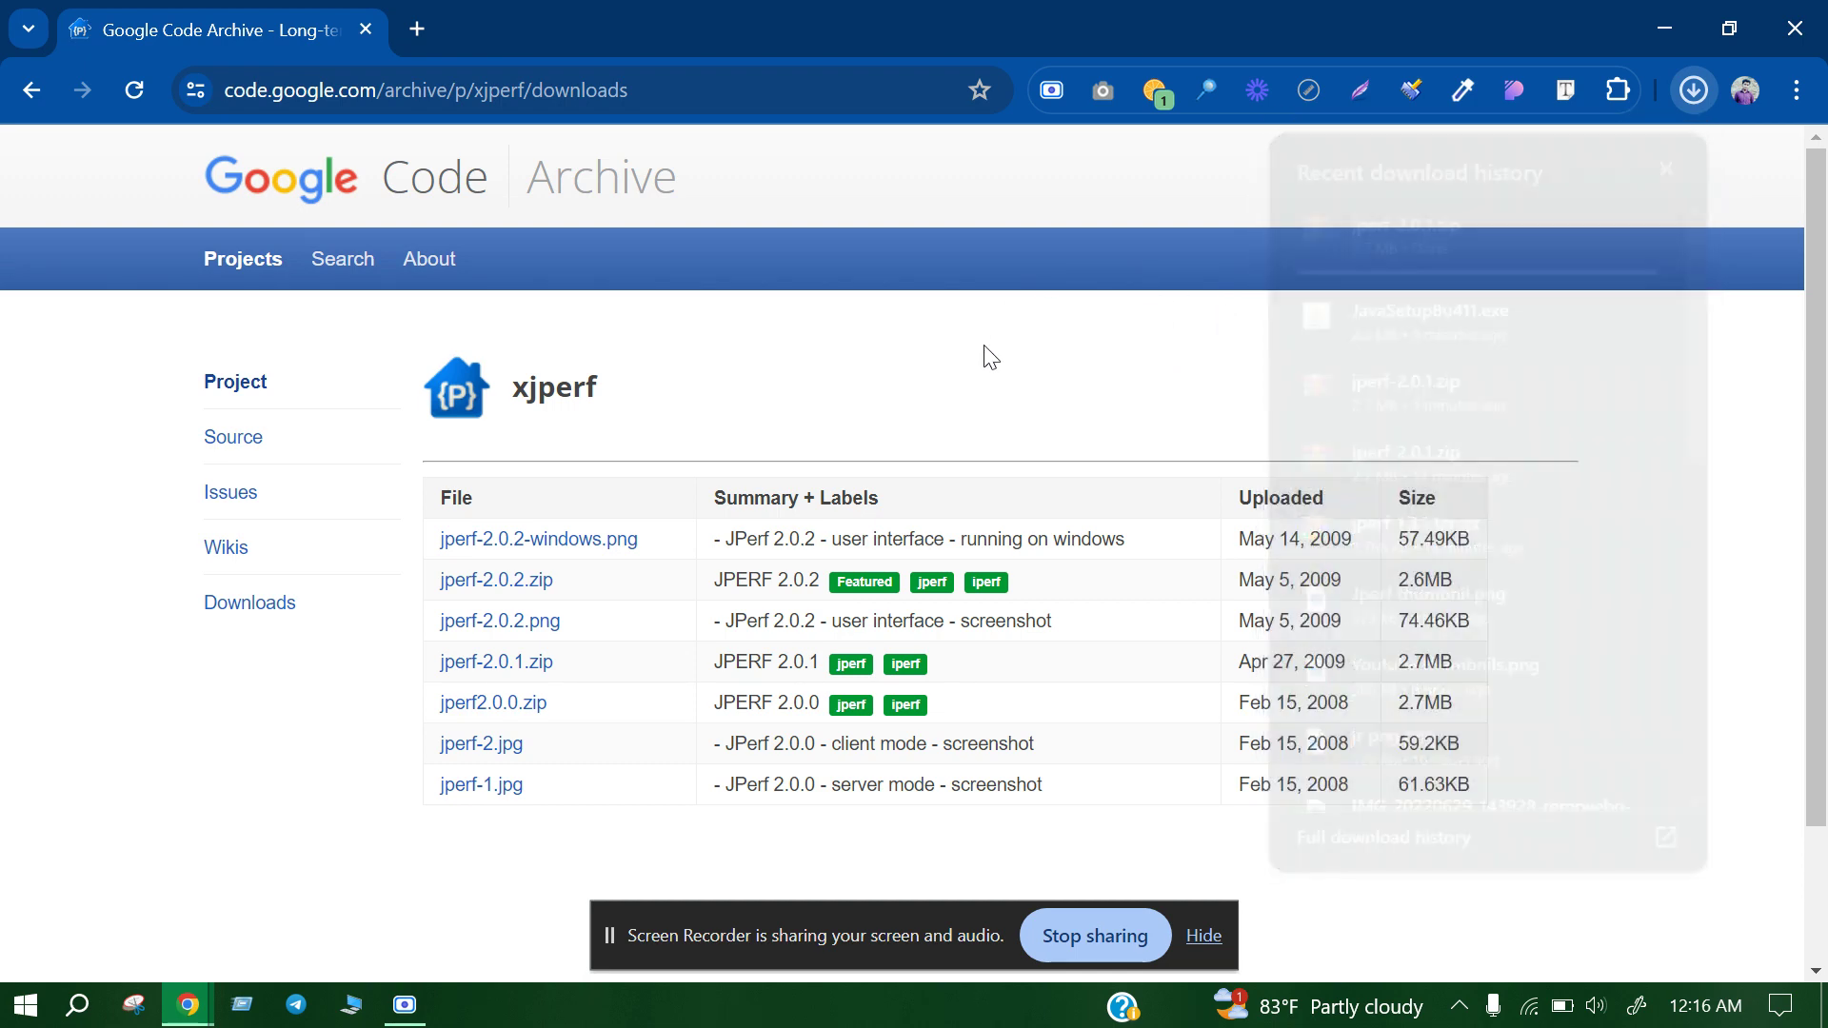
{"action": "left_click", "coordinate": [1690, 95]}
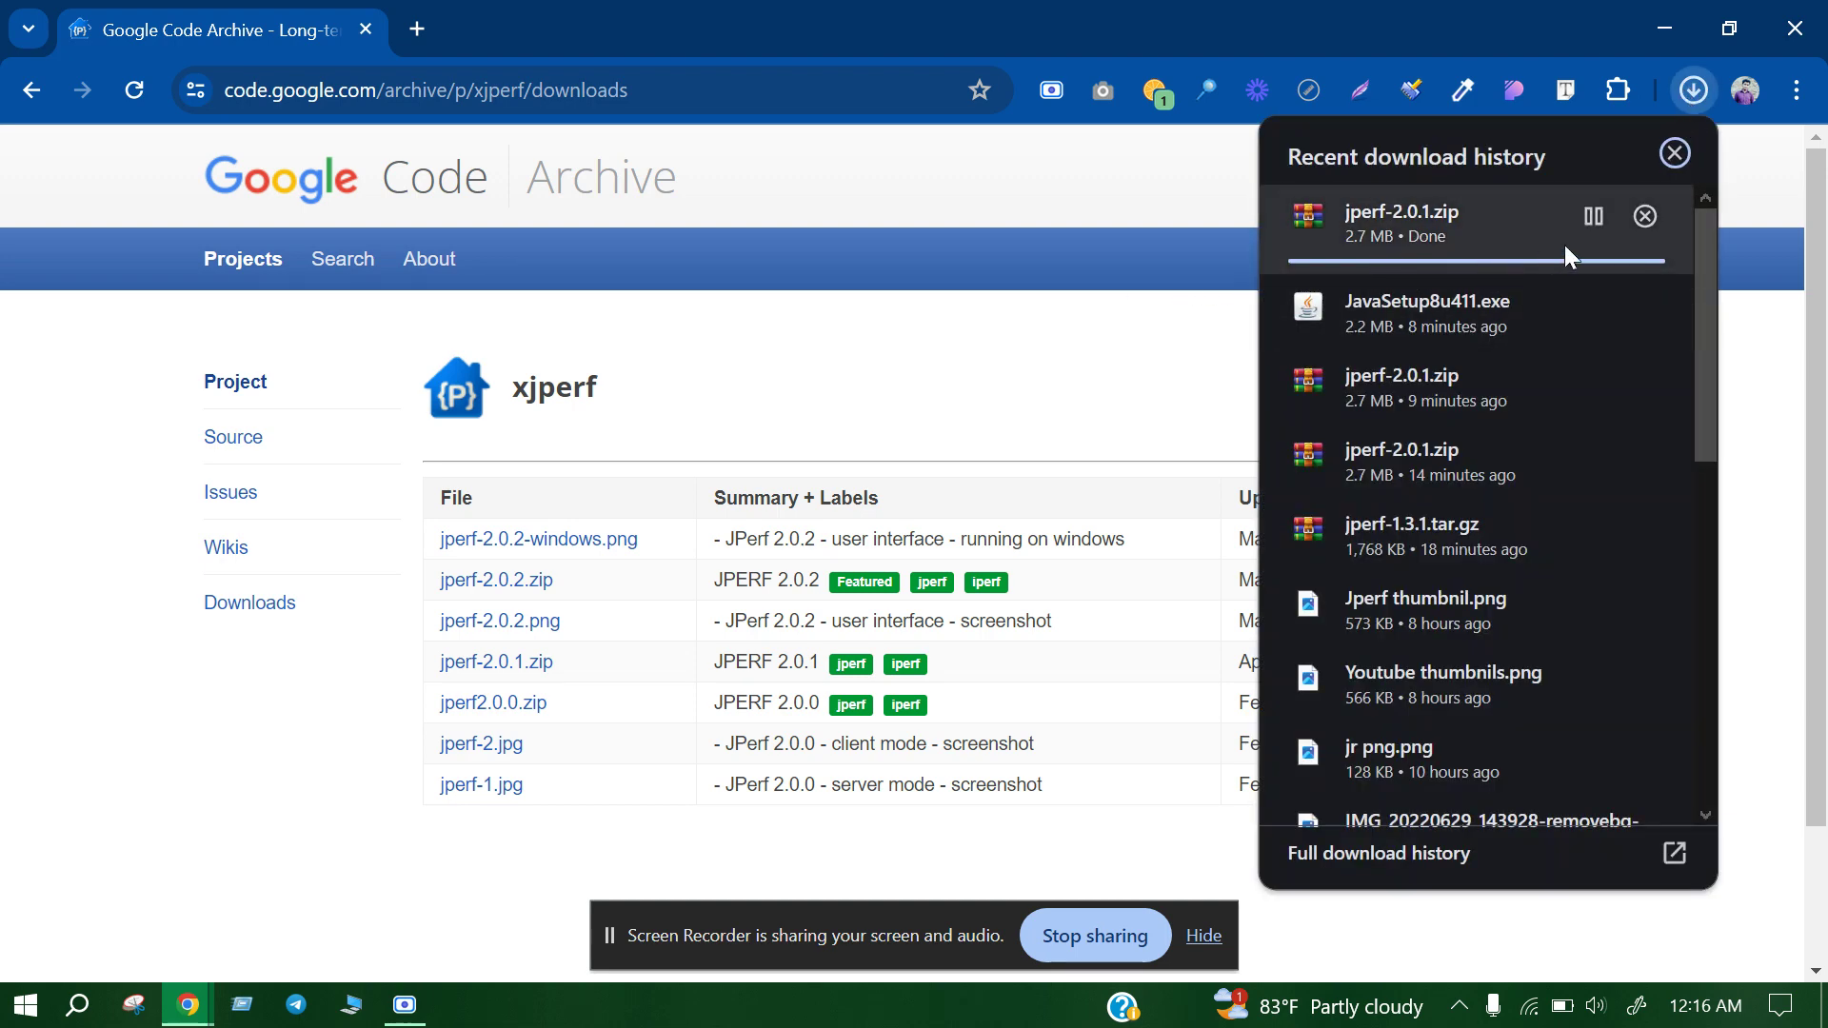
{"action": "left_click", "coordinate": [1066, 322]}
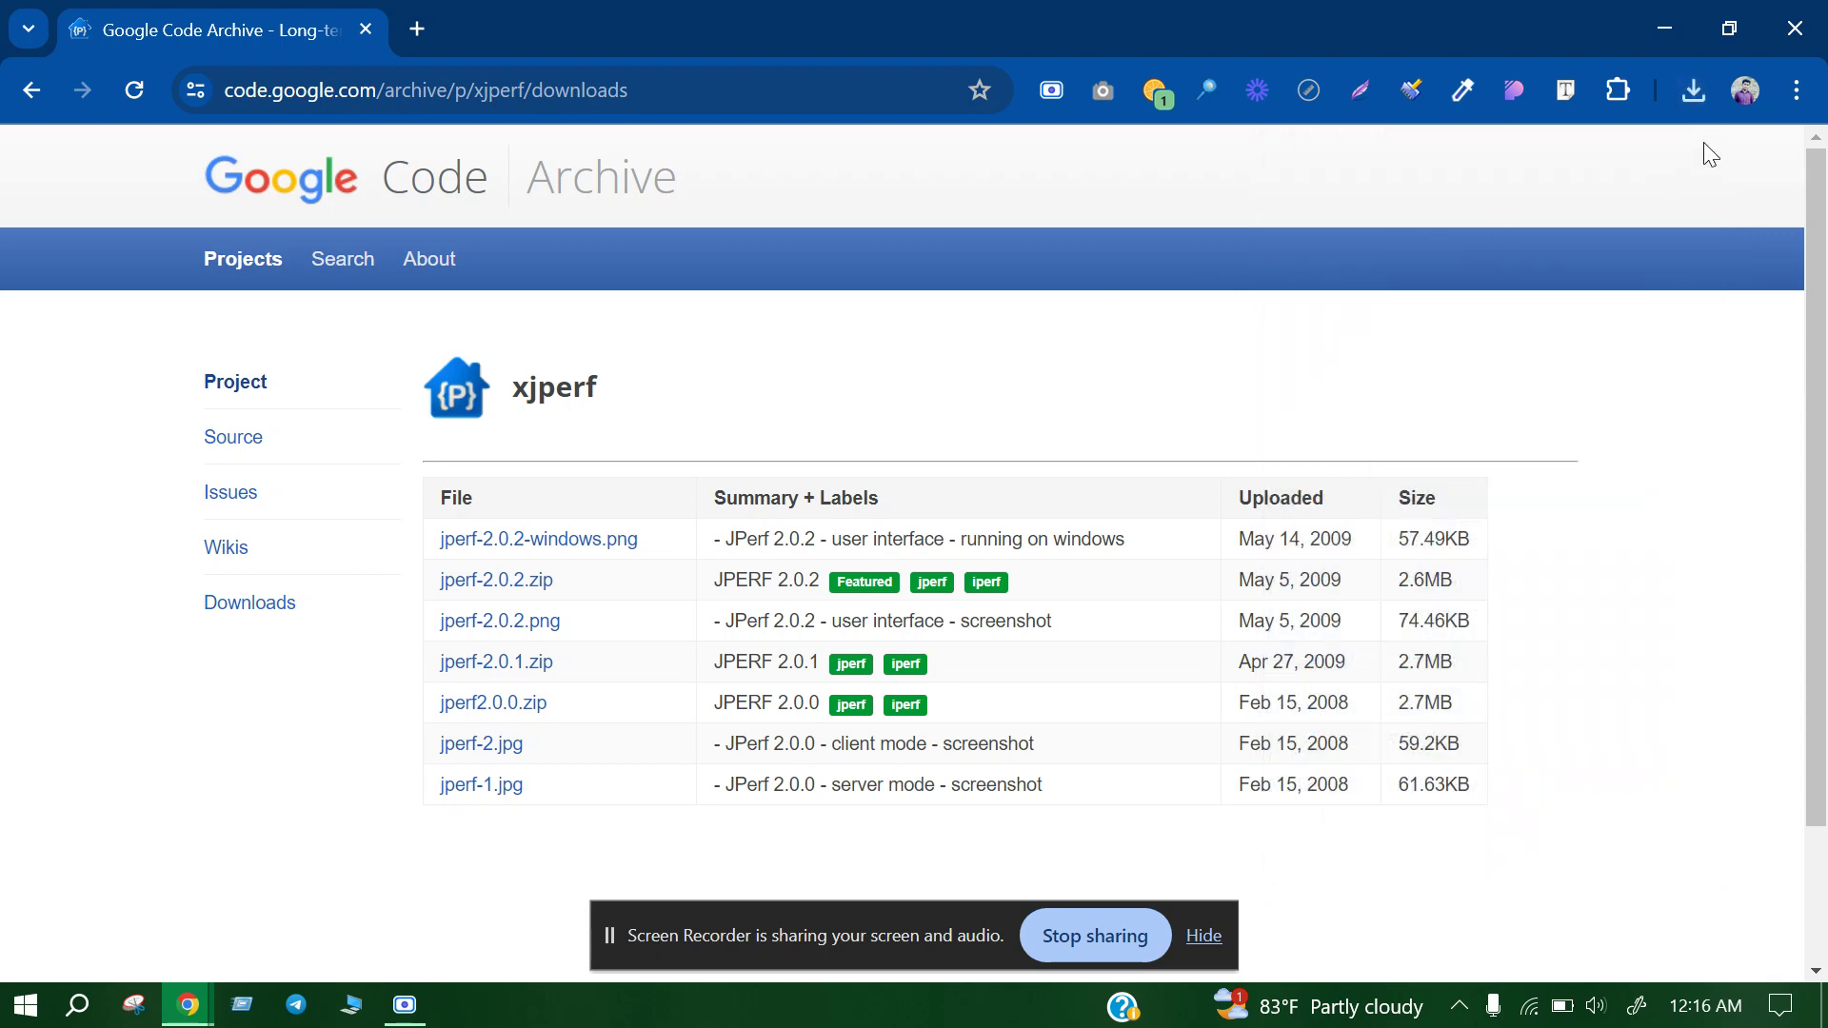
{"action": "left_click", "coordinate": [1708, 101]}
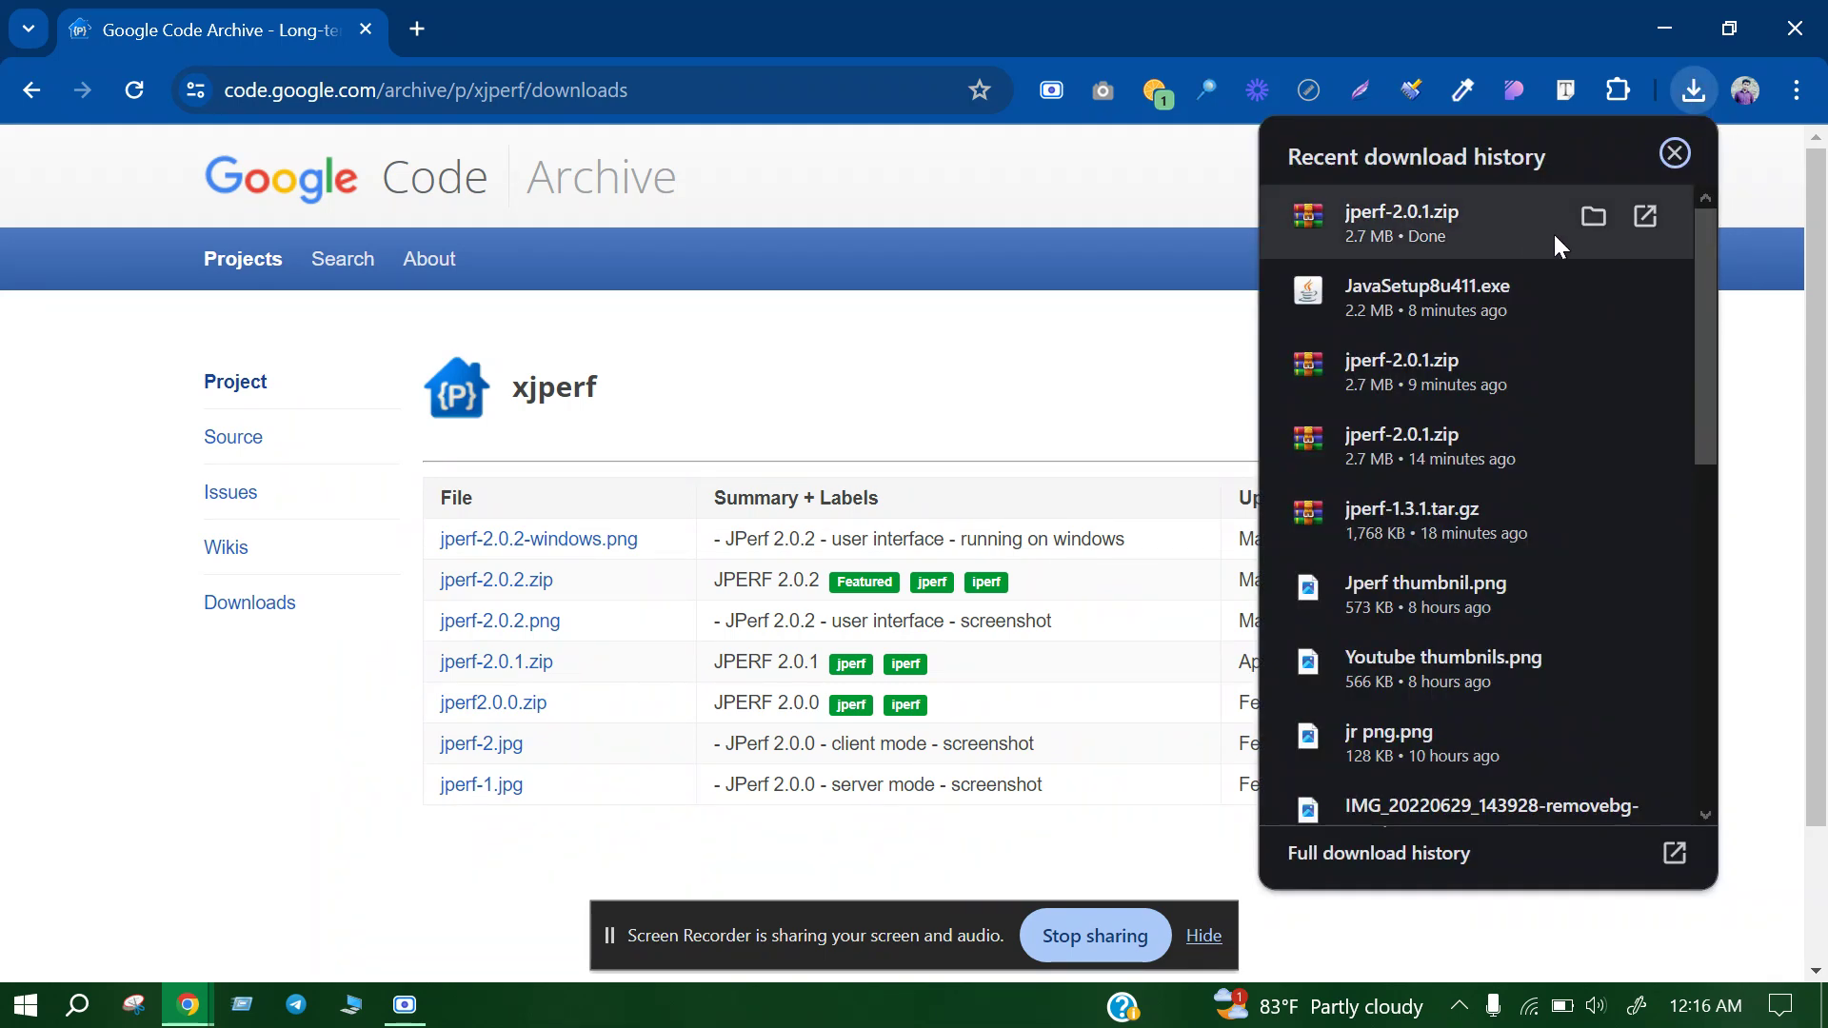
{"action": "left_click", "coordinate": [1594, 218]}
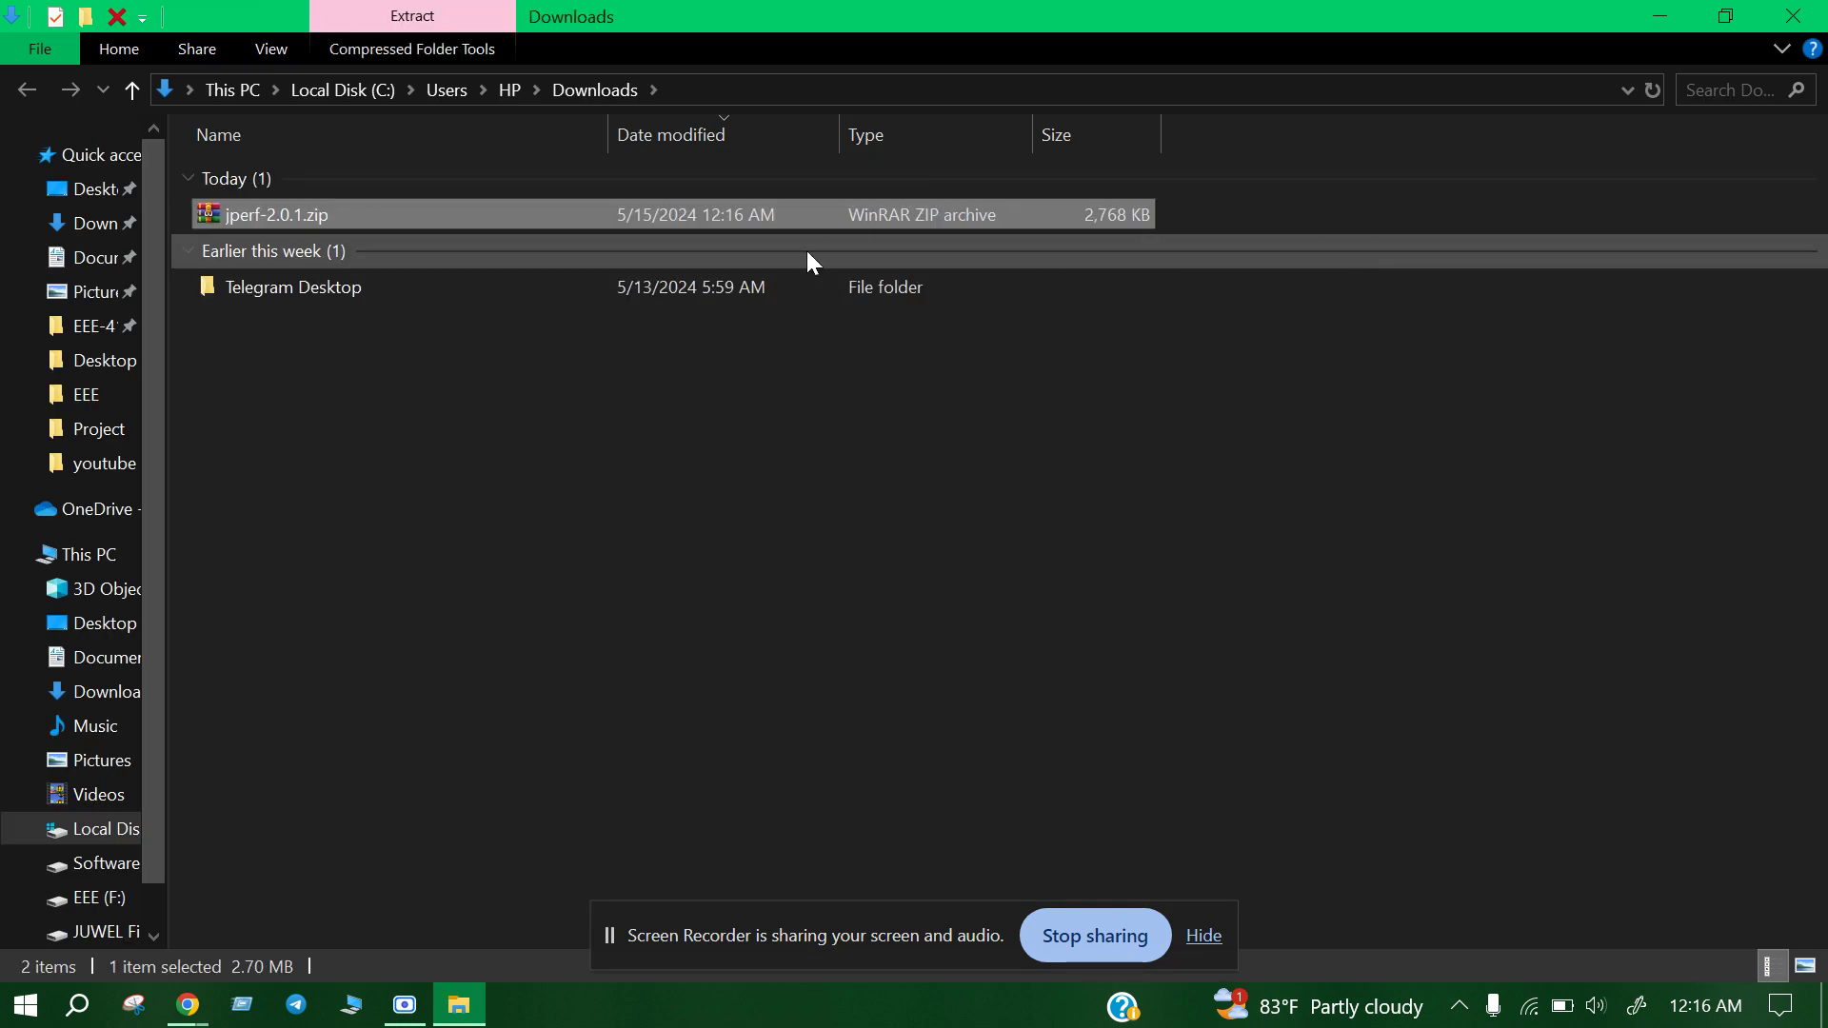
- Extract jperf-2.0.1.zip in the Downloads folder and minimize the browser window covering it
{"action": "right_click", "coordinate": [396, 220]}
{"action": "left_click", "coordinate": [485, 306]}
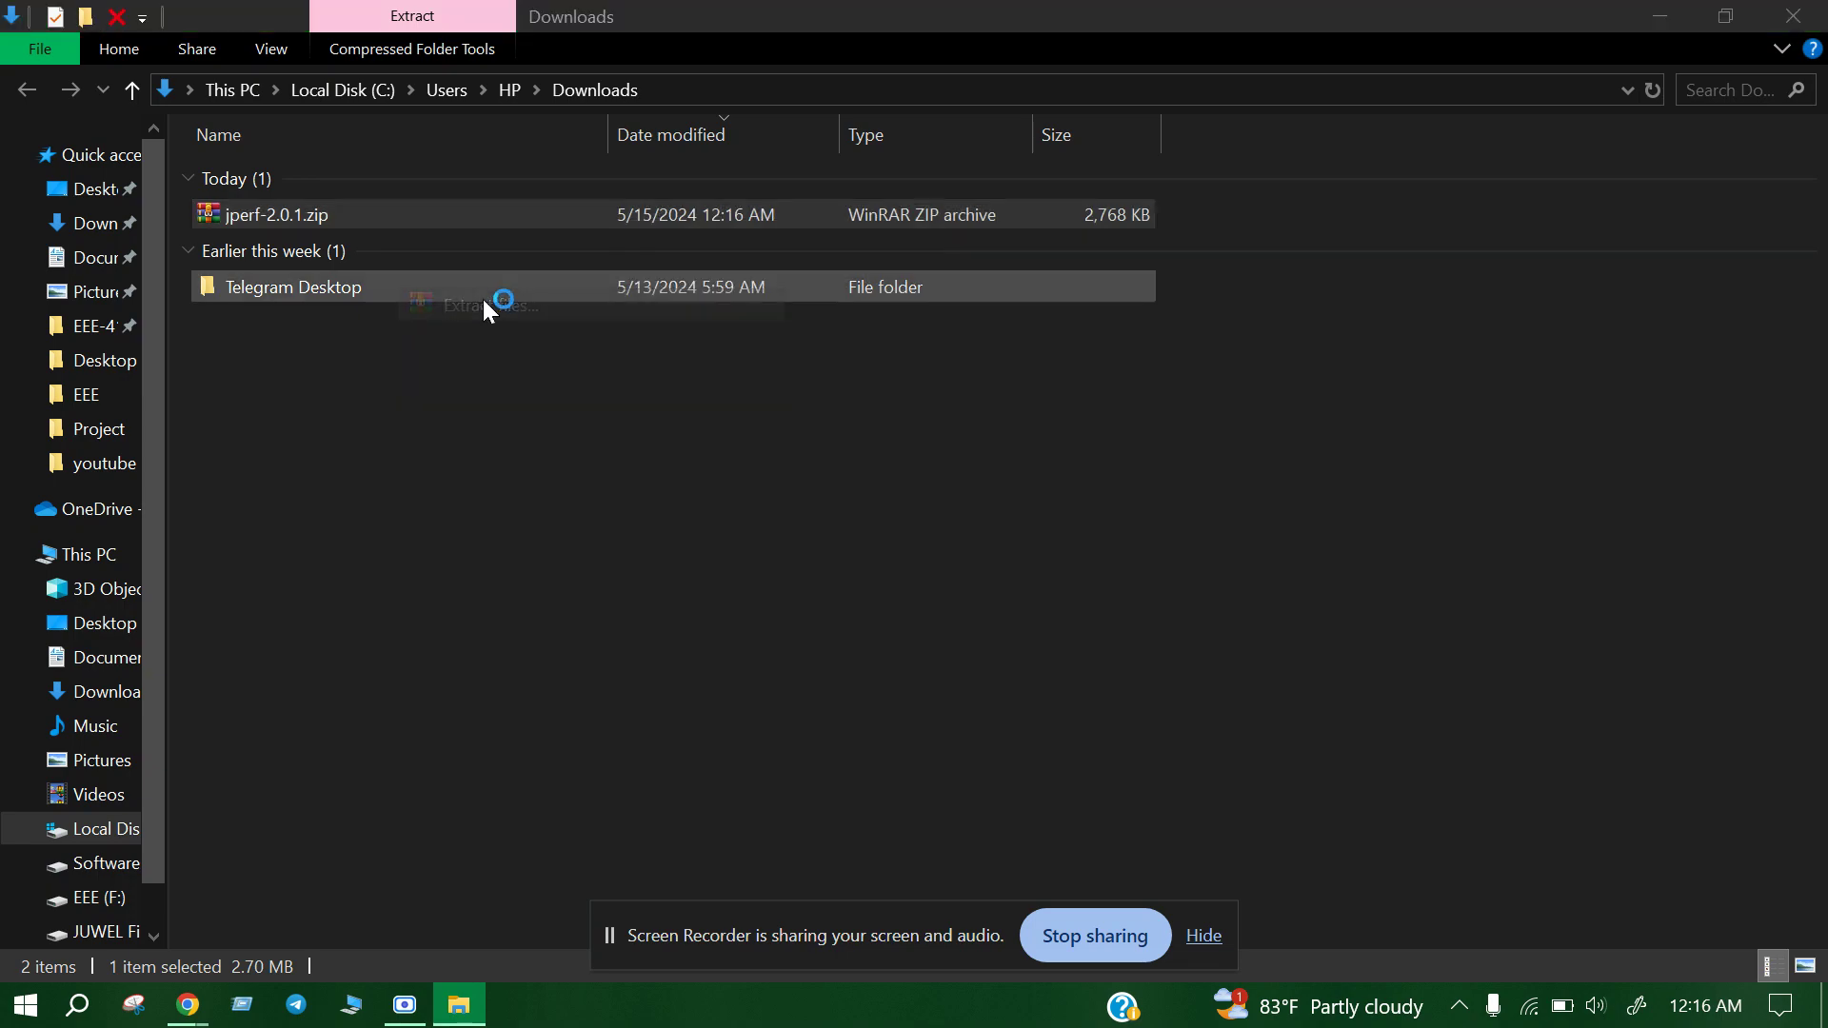
{"action": "left_click", "coordinate": [1002, 798]}
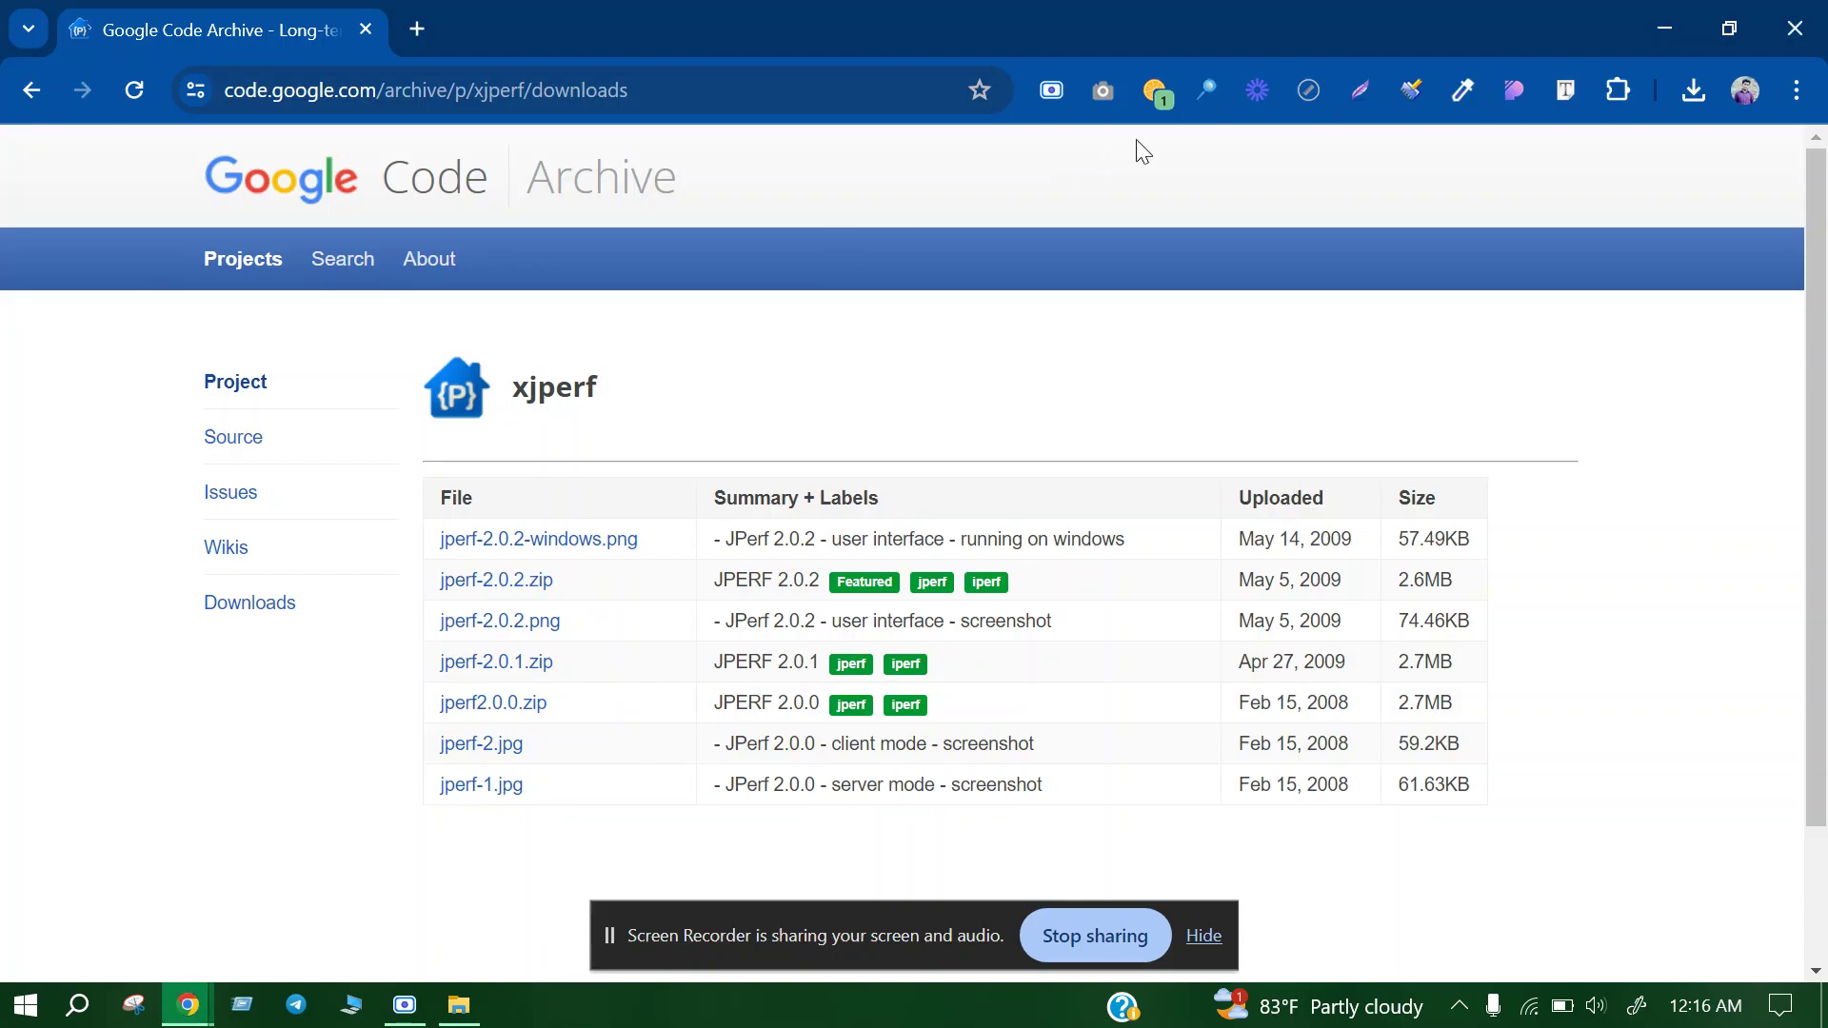
{"action": "left_click", "coordinate": [1656, 19]}
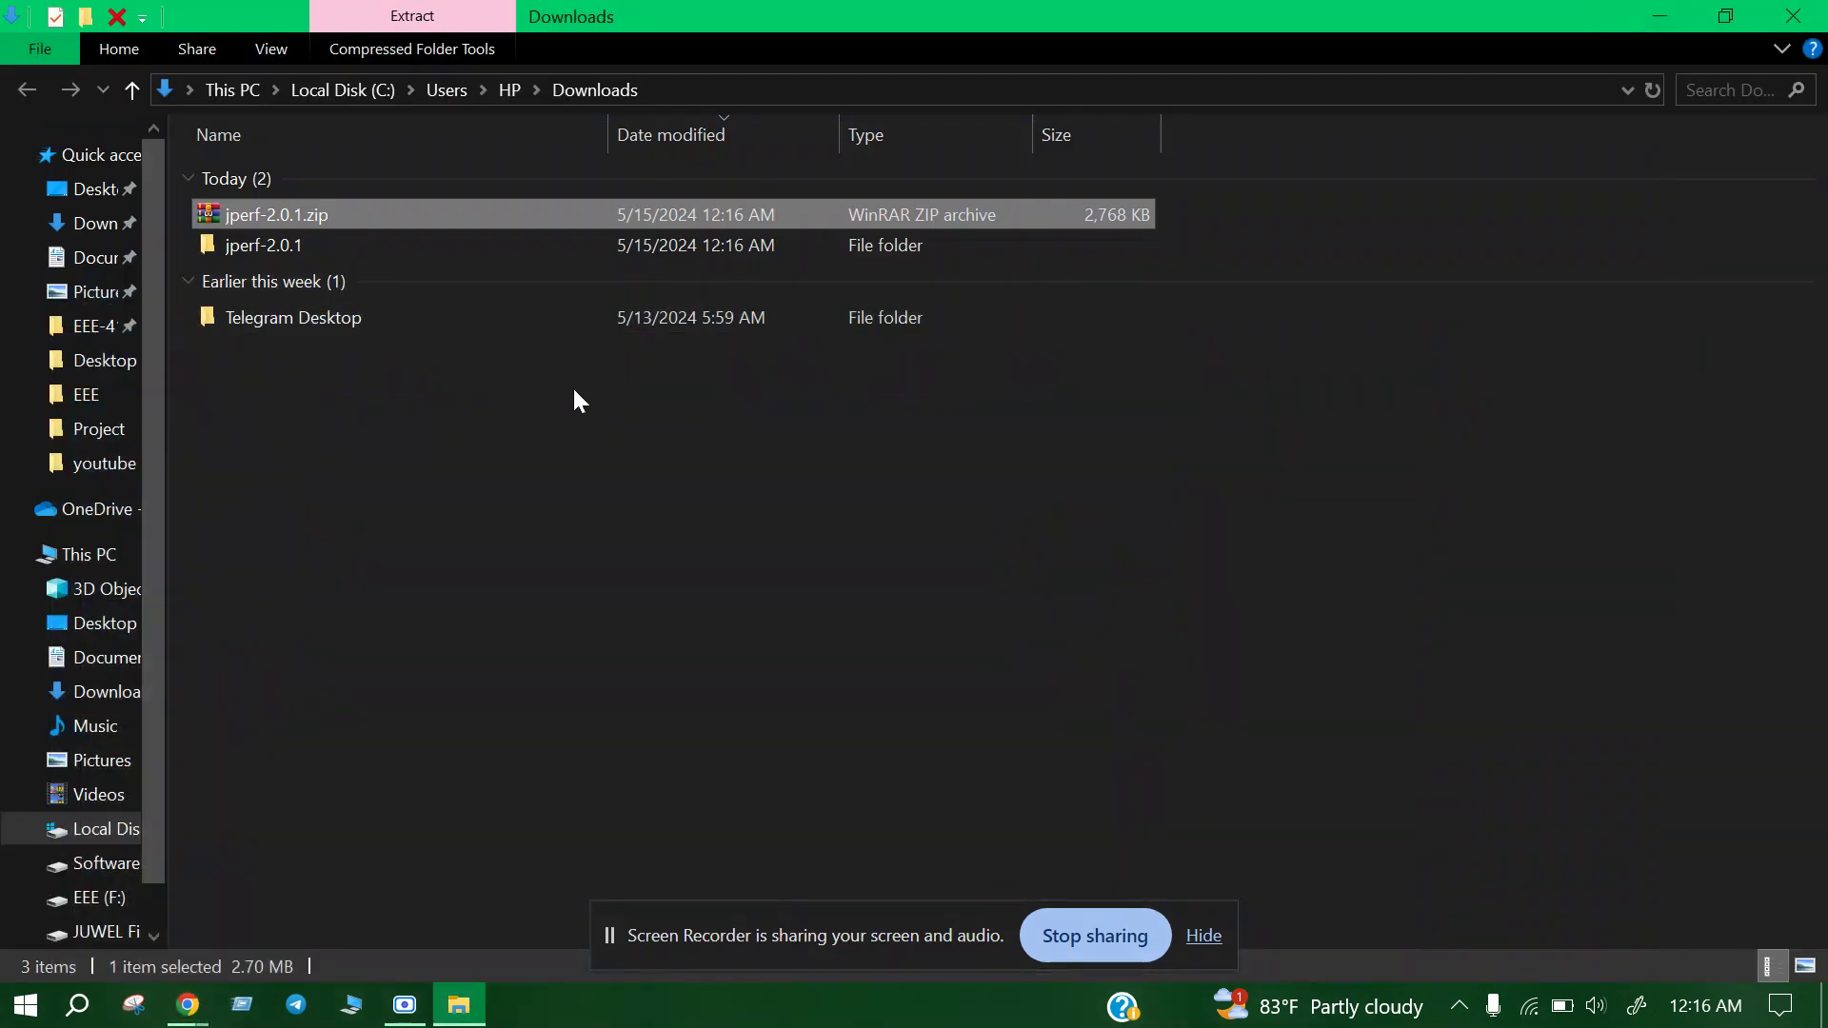
- Open the inner jperf-2.0.1 folder of the extracted files and try to run jperf.bat
{"action": "double_click", "coordinate": [290, 252]}
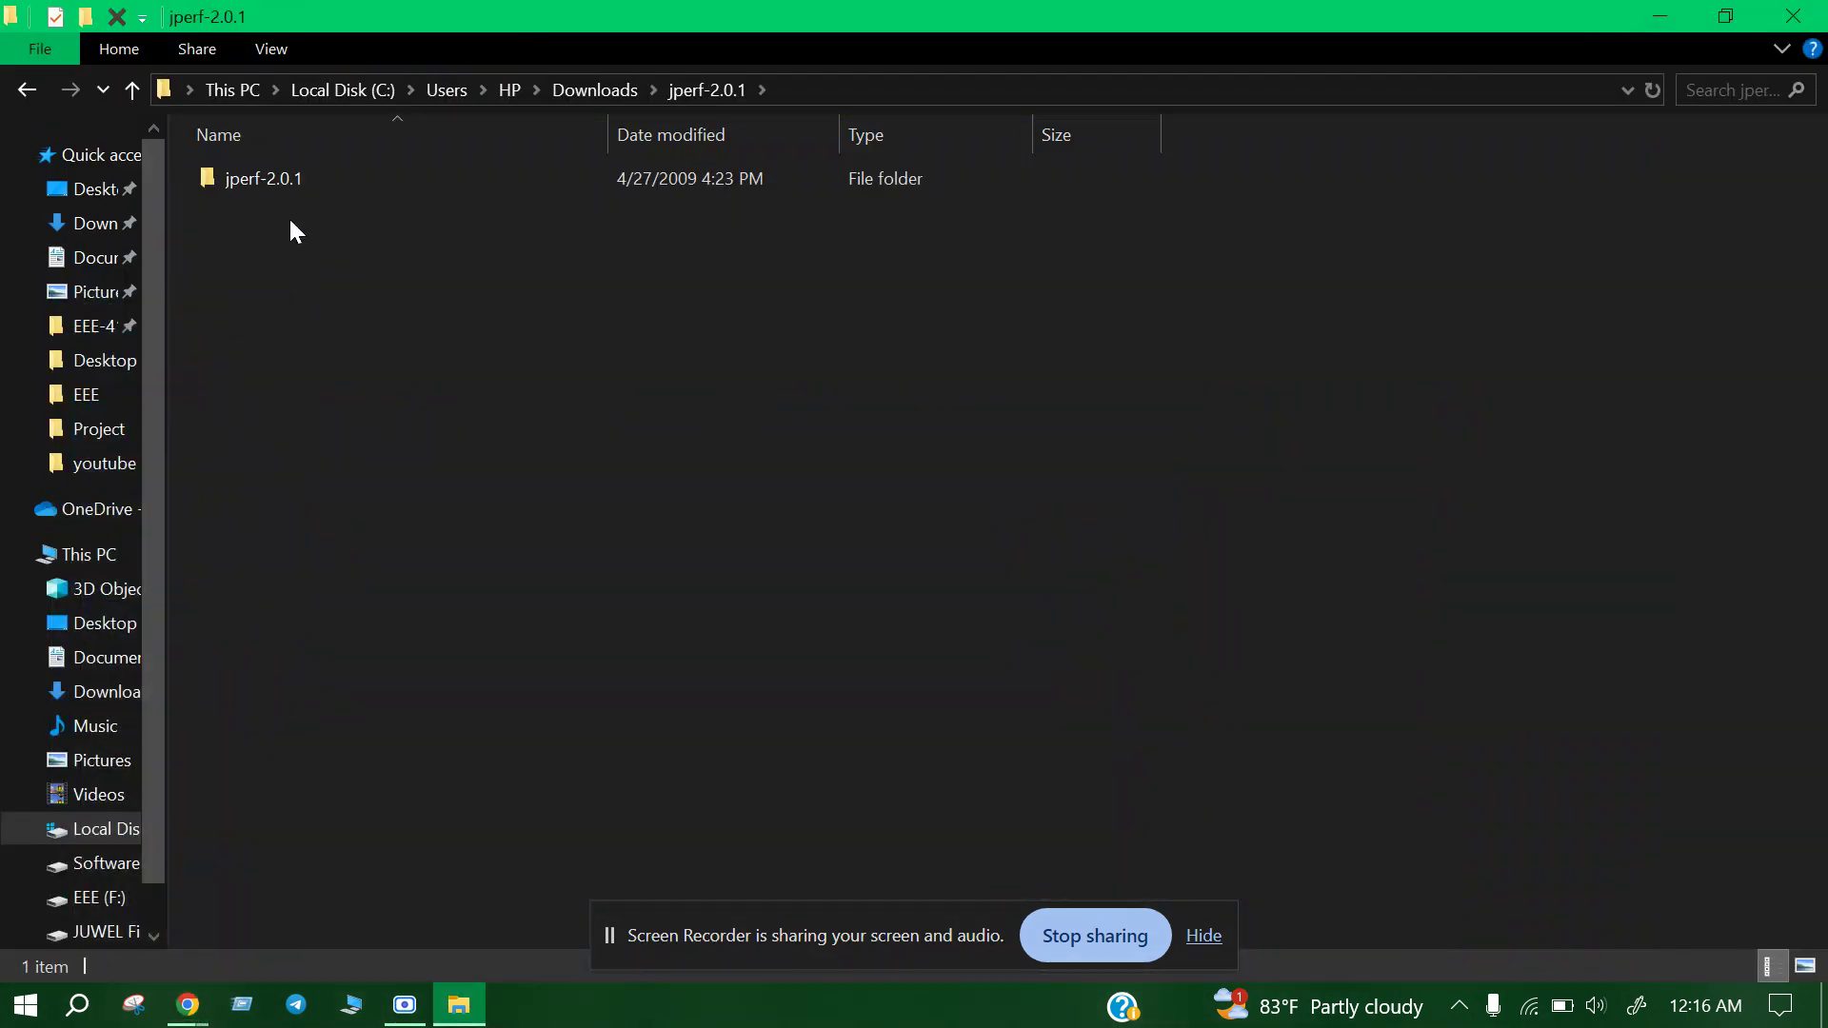
{"action": "double_click", "coordinate": [293, 180]}
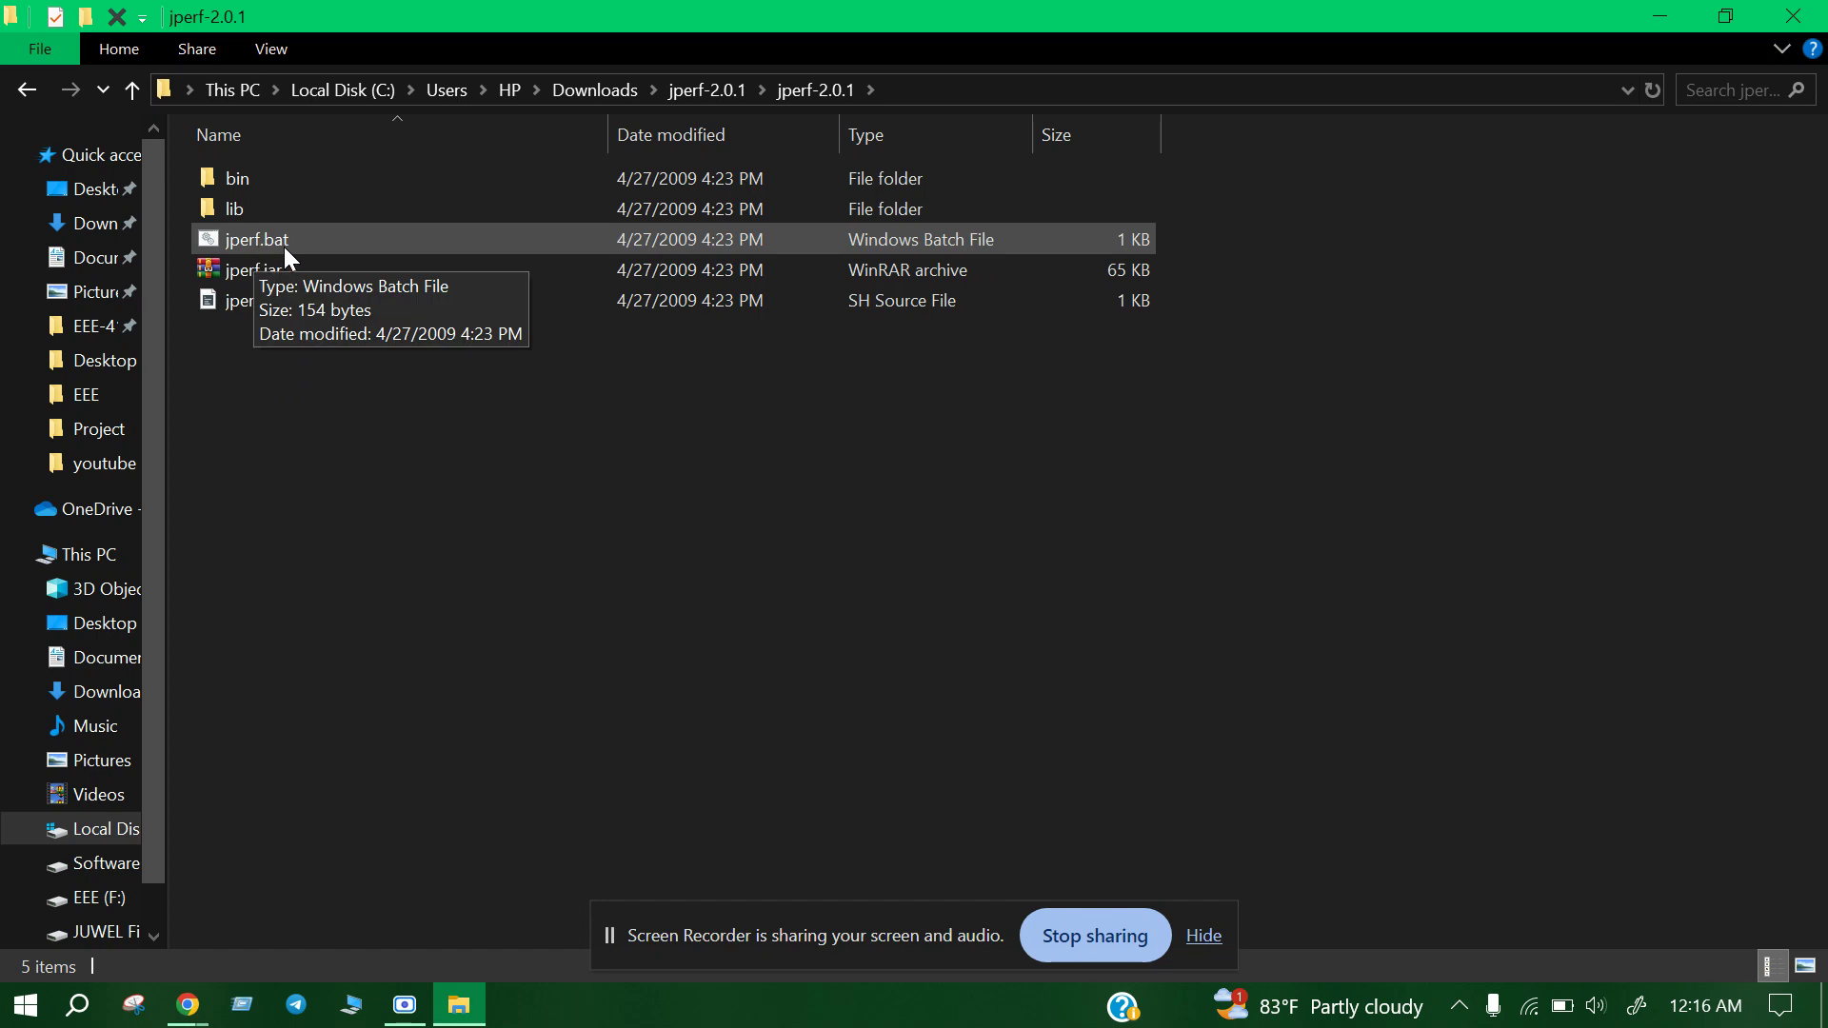
{"action": "double_click", "coordinate": [339, 243]}
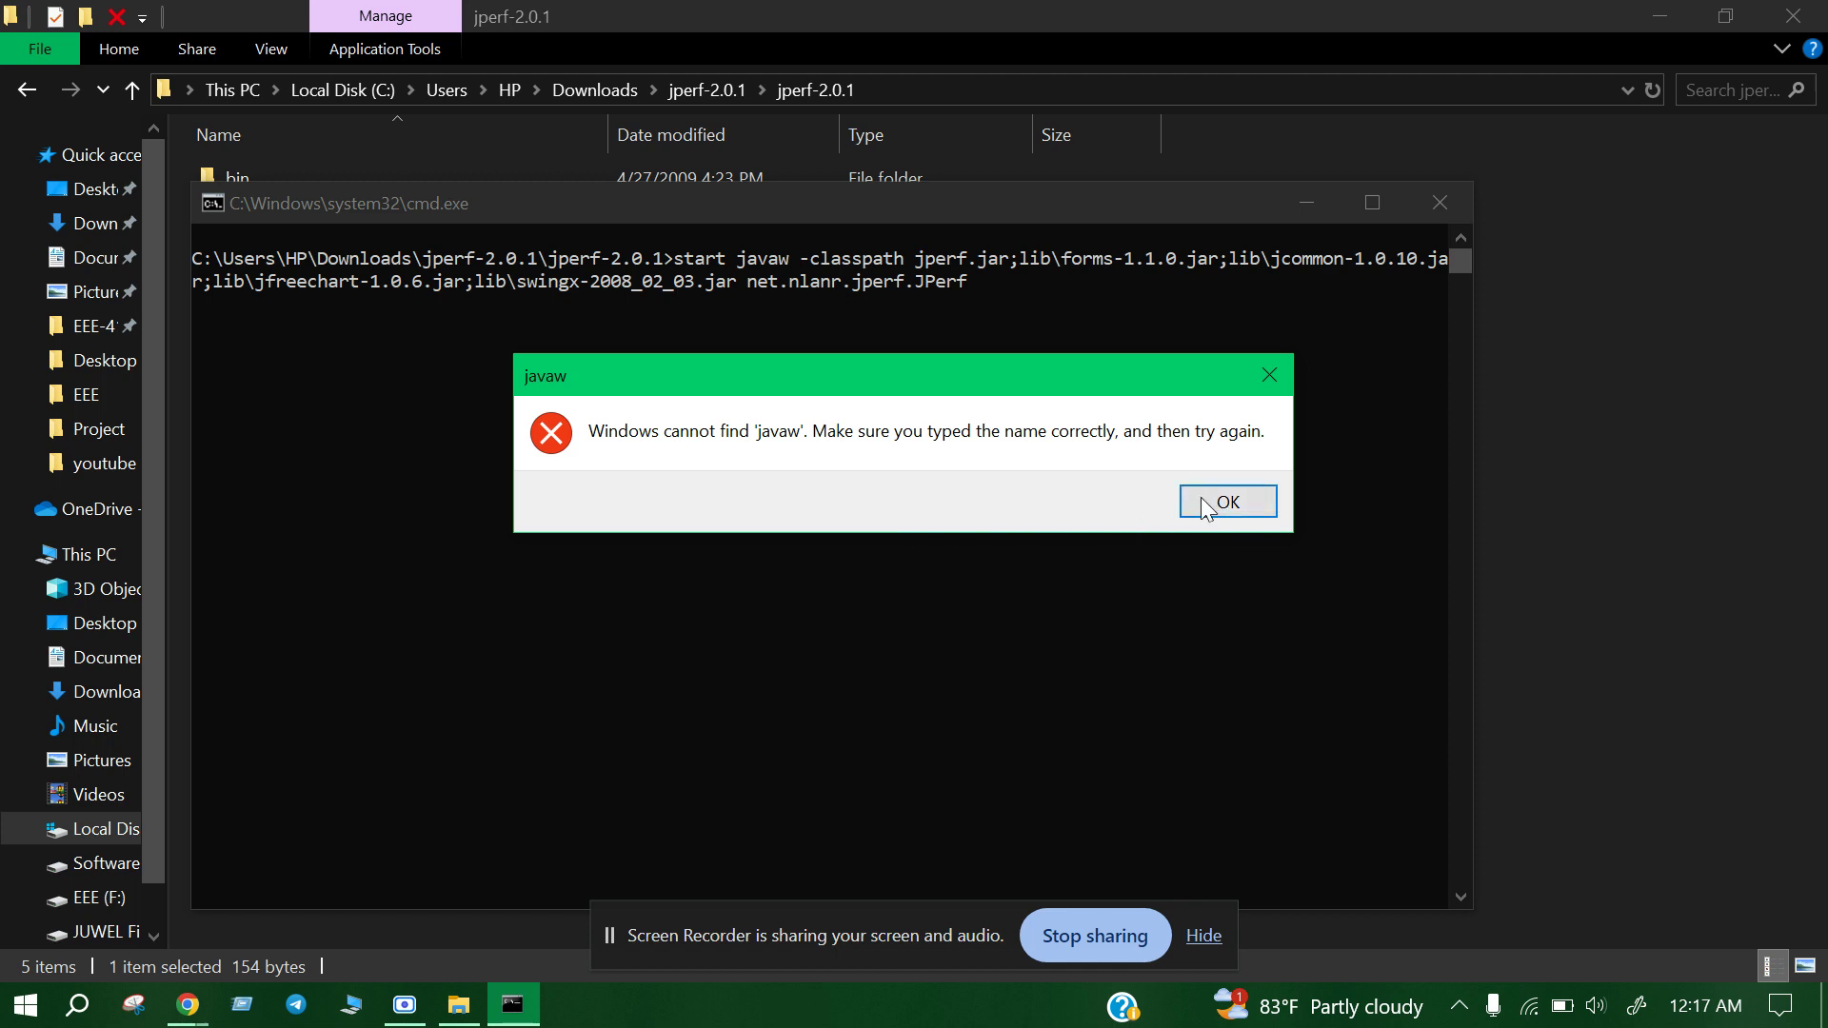
{"action": "left_click", "coordinate": [1233, 499]}
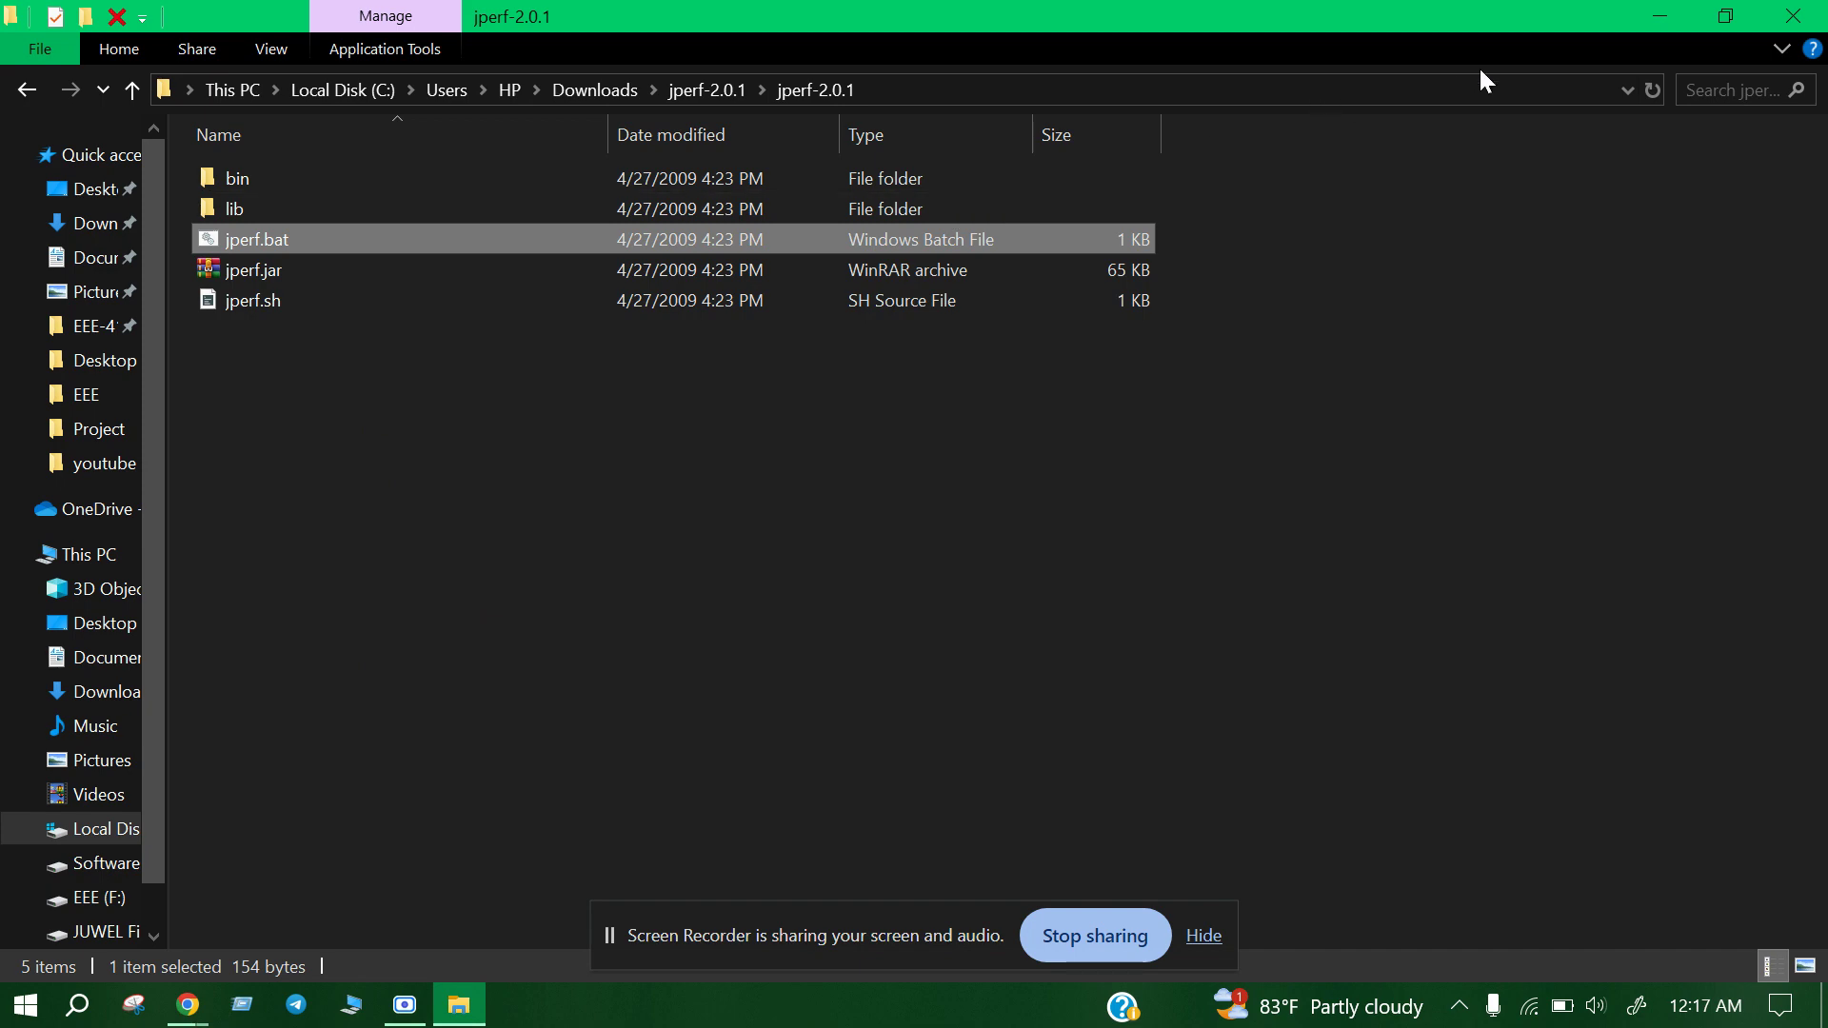
{"action": "left_click", "coordinate": [1657, 16]}
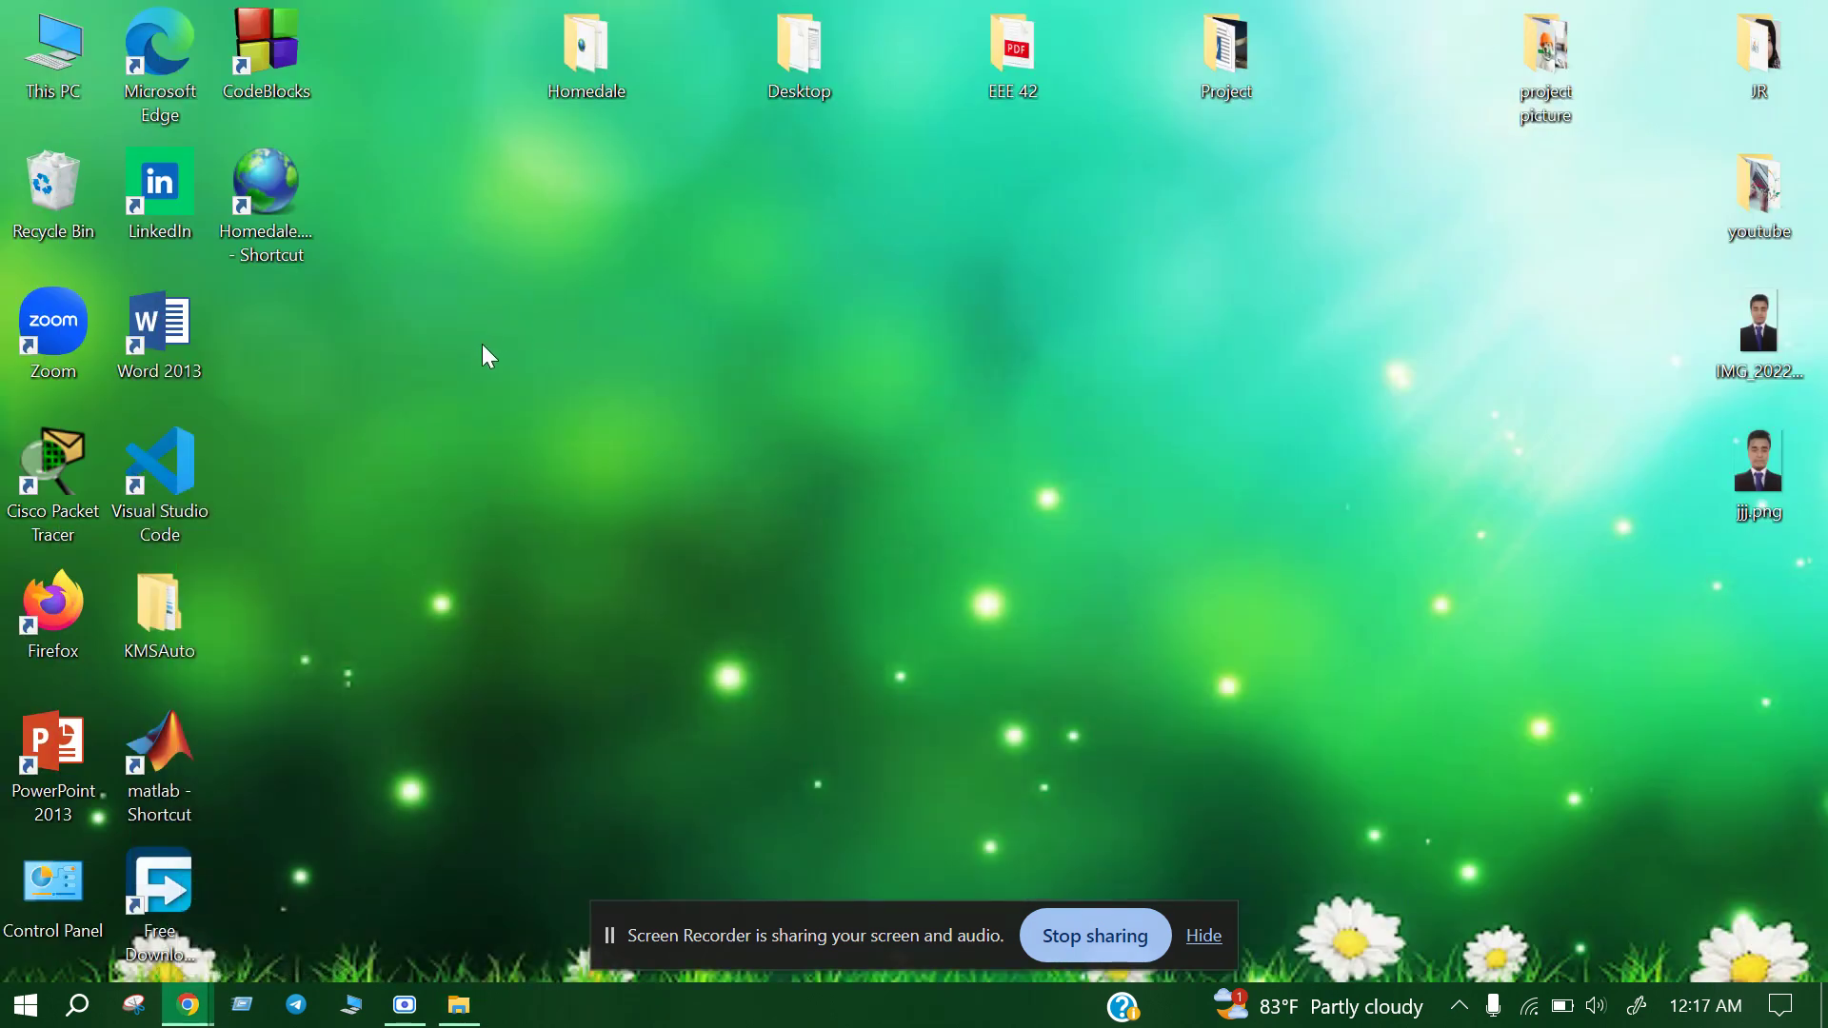
- Return to Chrome and search Google for "java download" in a new tab
{"action": "mouse_move", "coordinate": [189, 1001]}
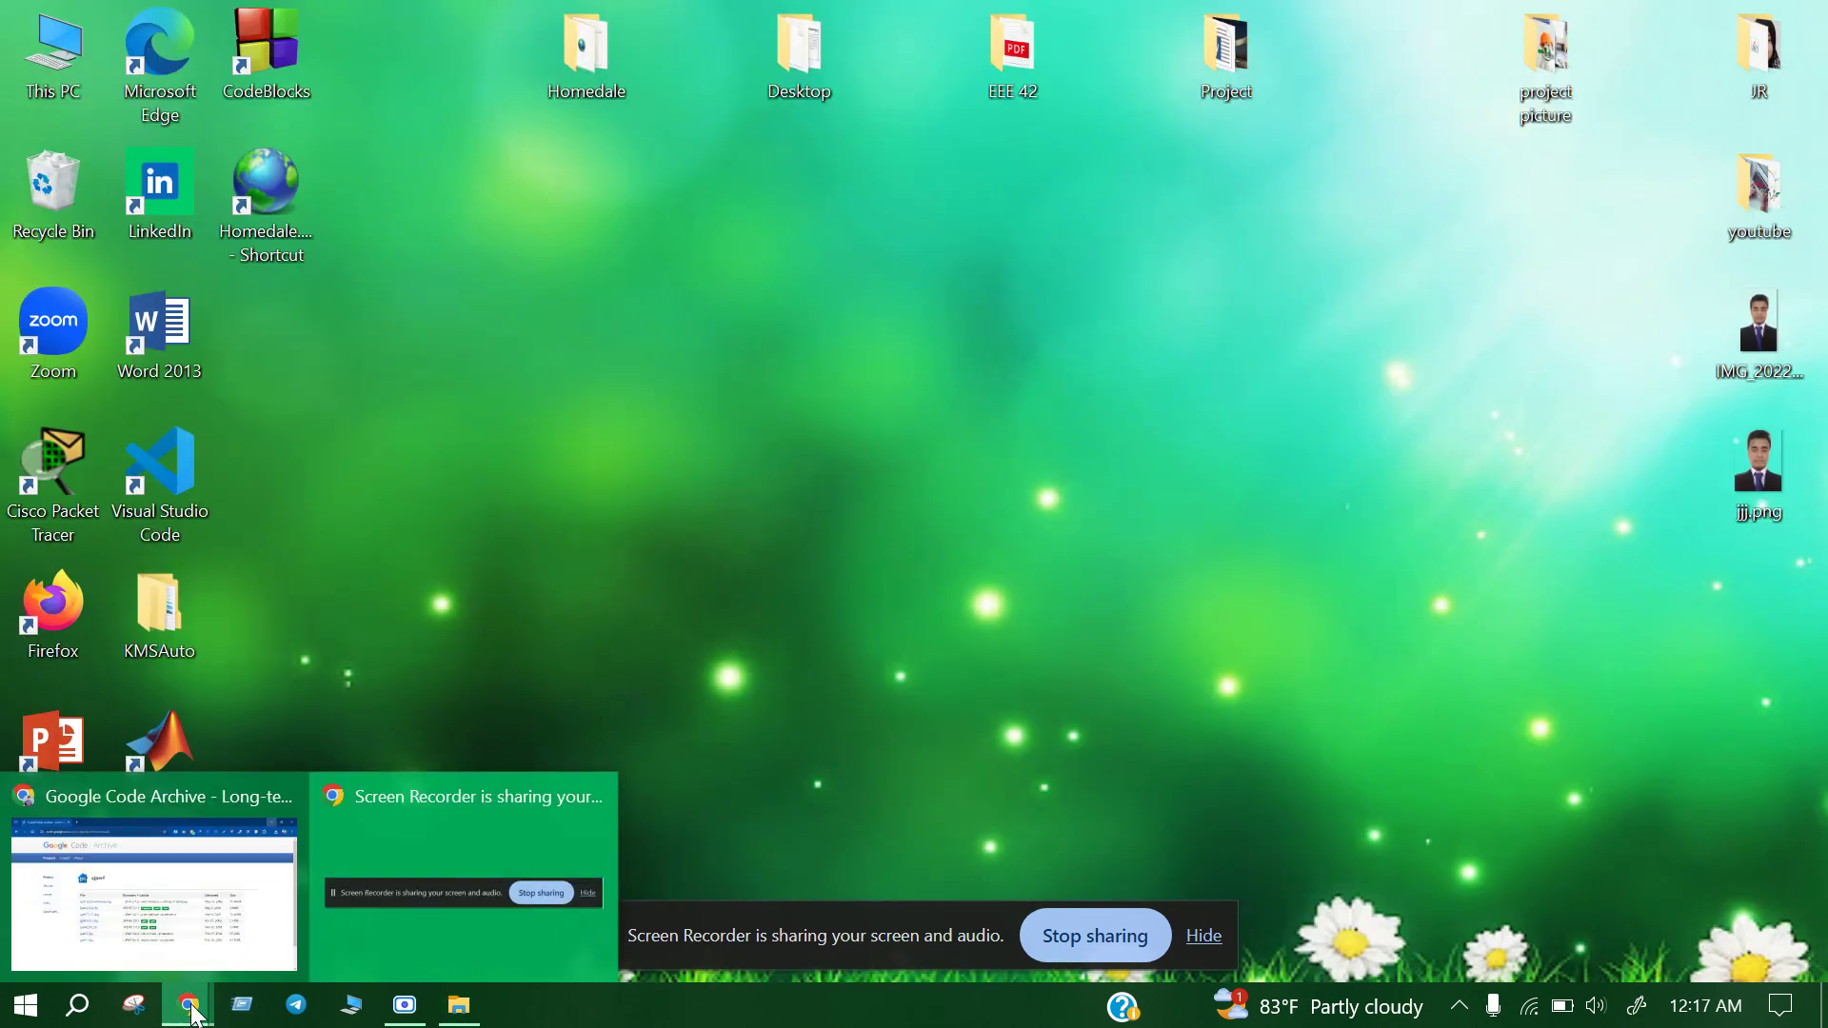
{"action": "left_click", "coordinate": [179, 949]}
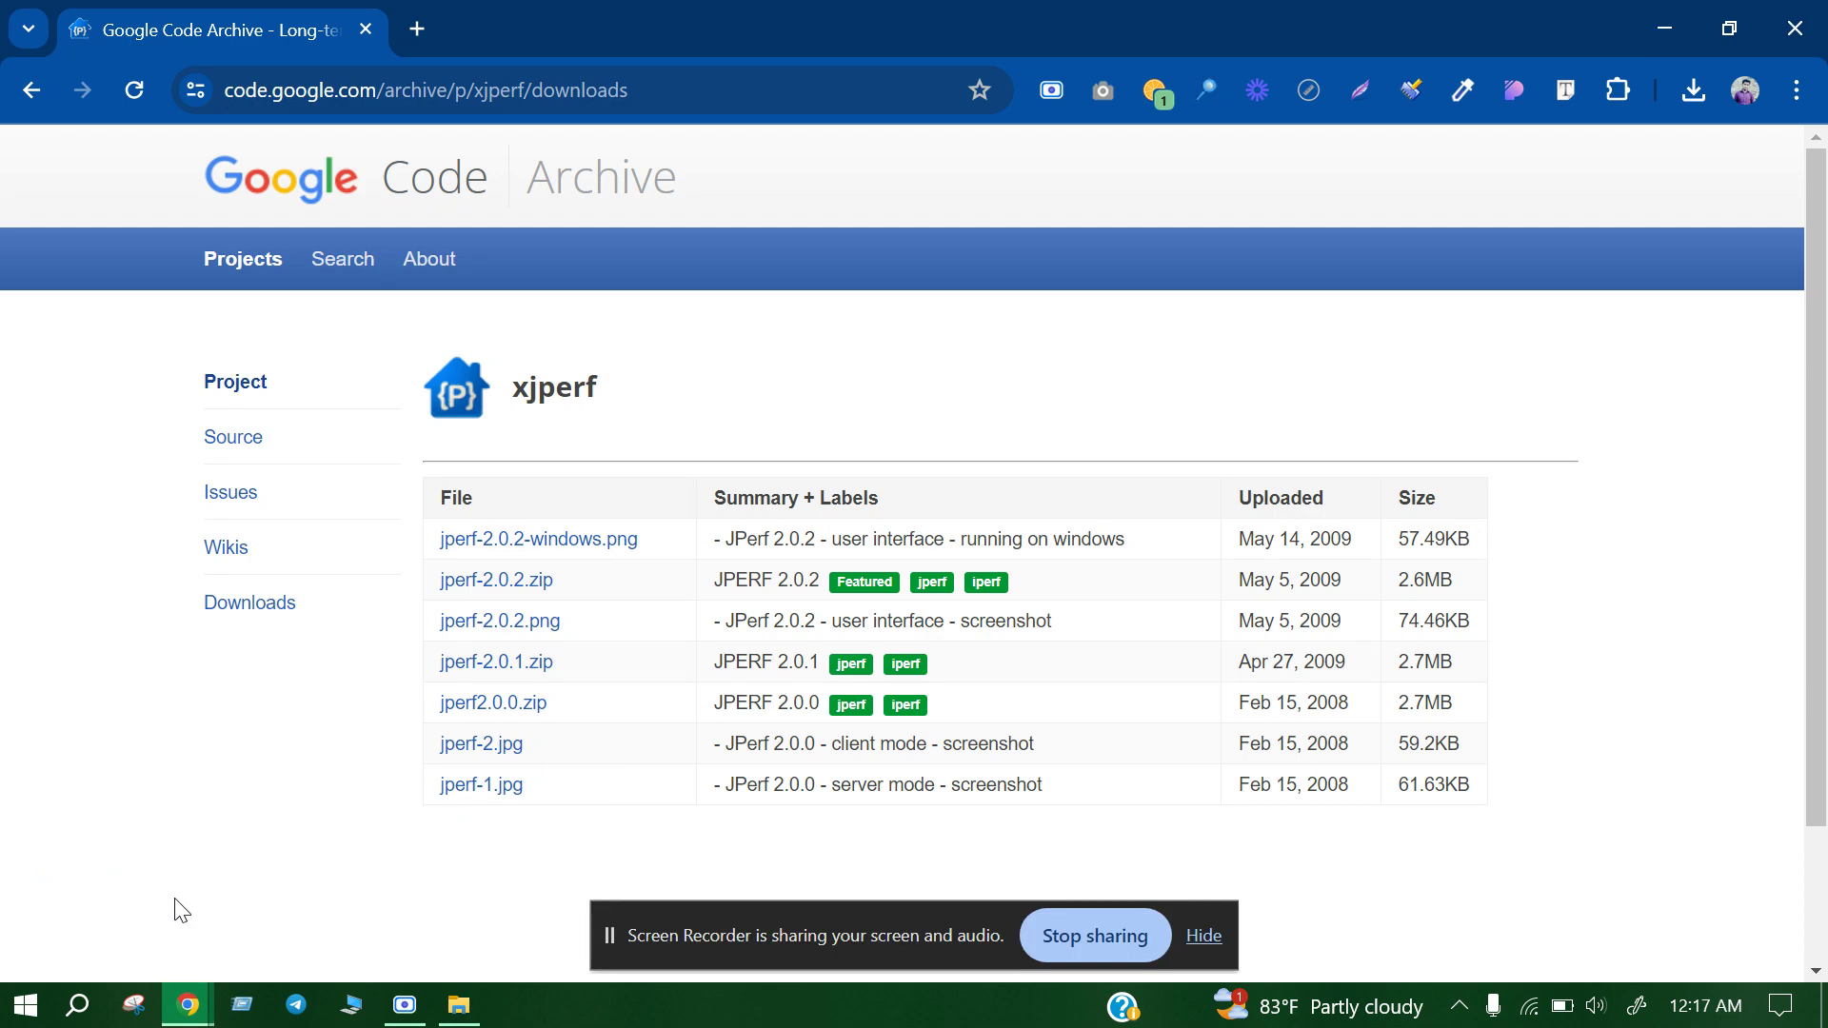
{"action": "left_click", "coordinate": [419, 29]}
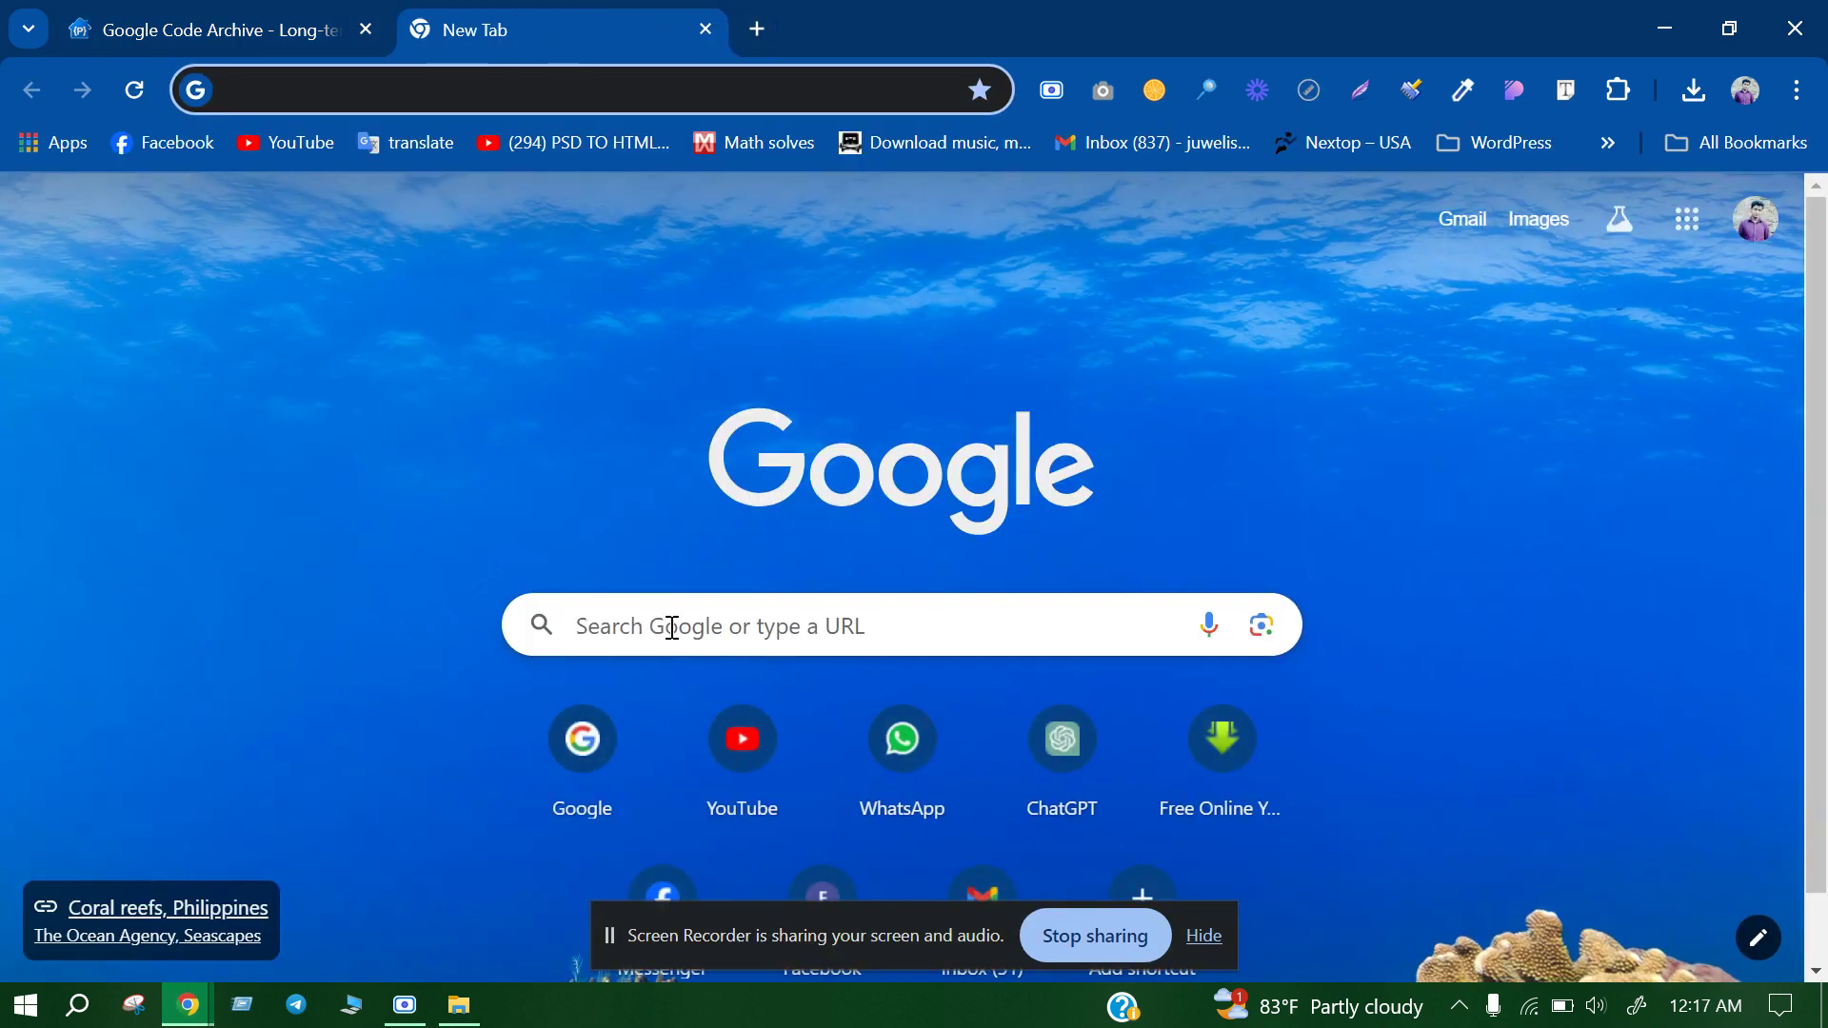
{"action": "left_click", "coordinate": [672, 628]}
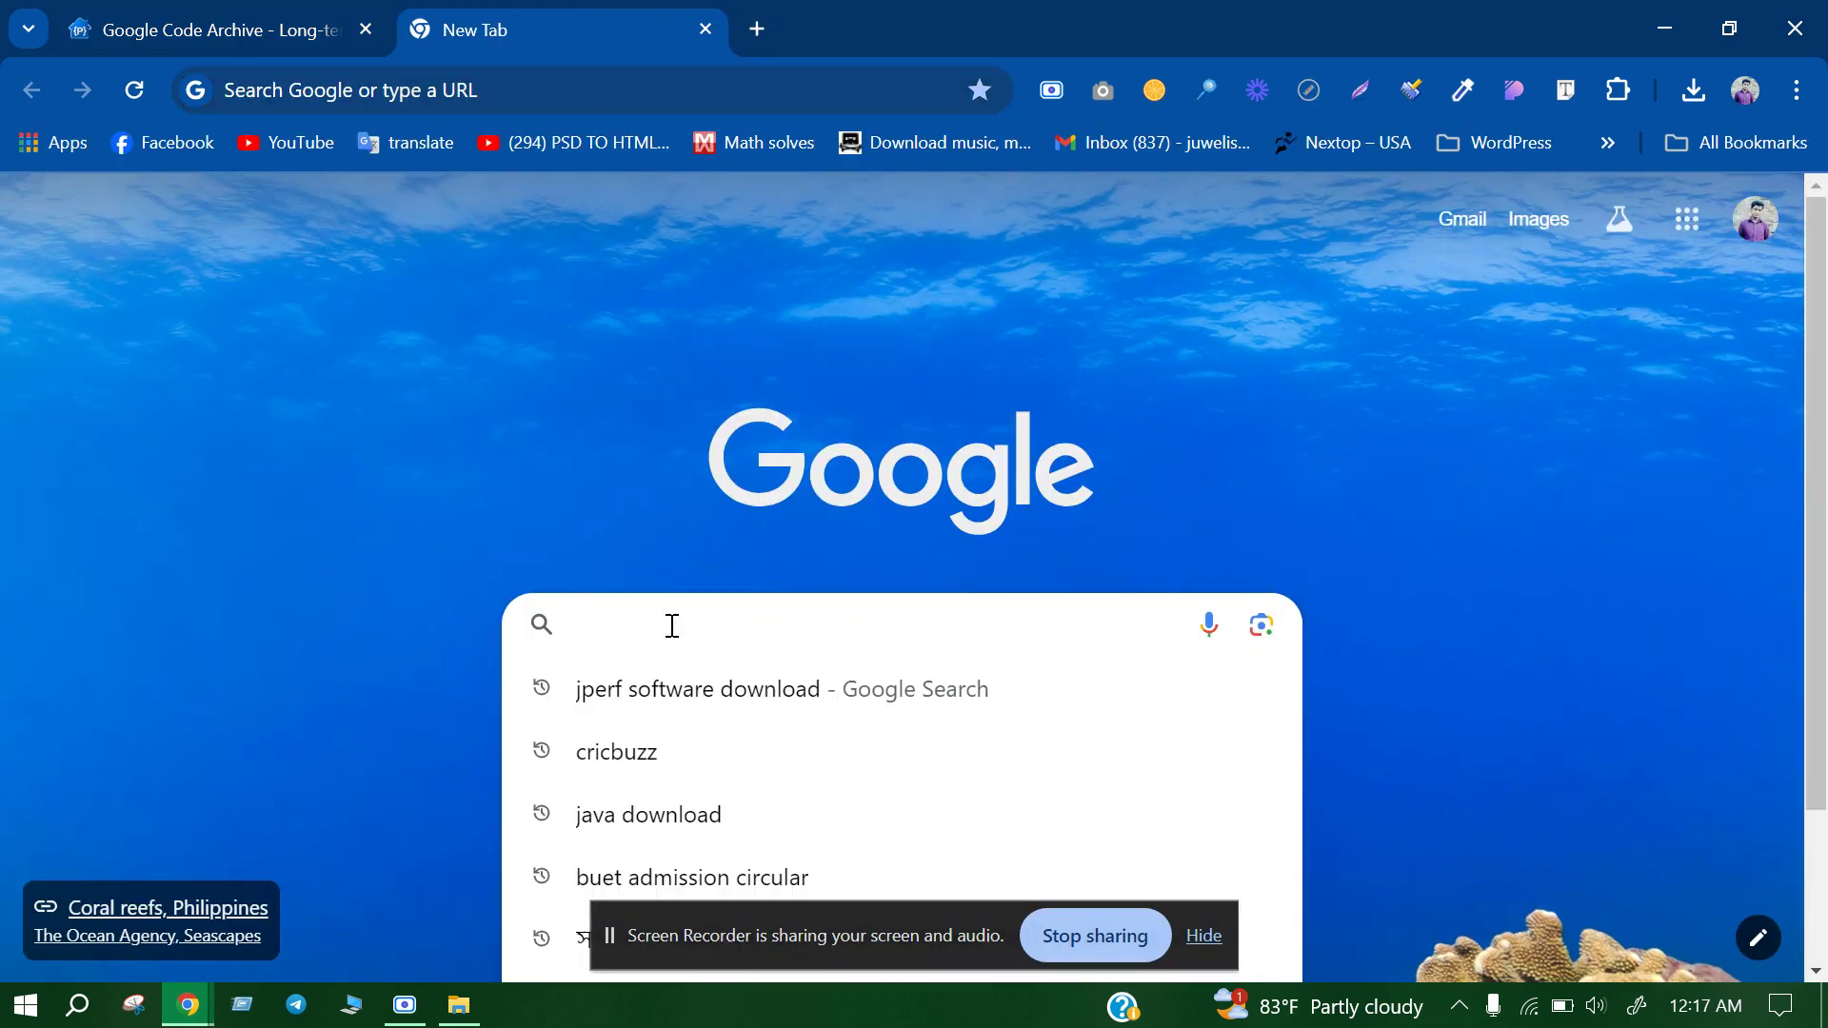
{"action": "type", "text": "ja"}
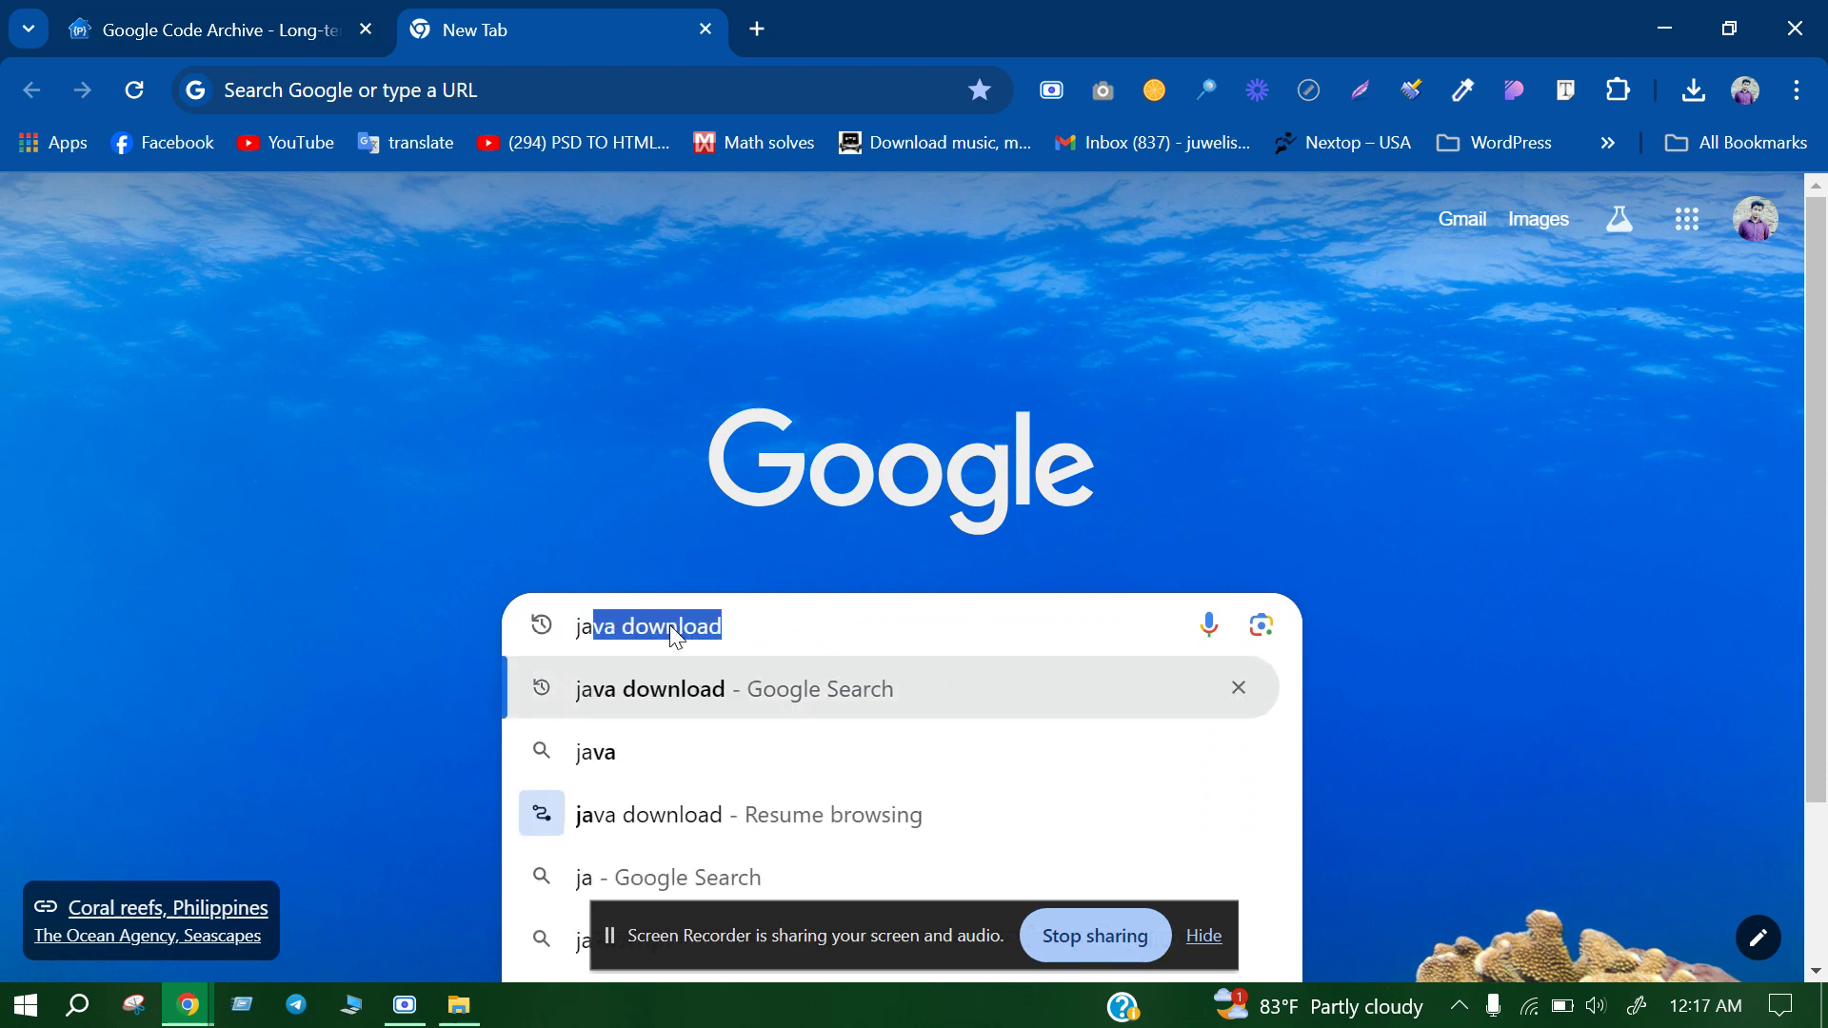
{"action": "type", "text": "va"}
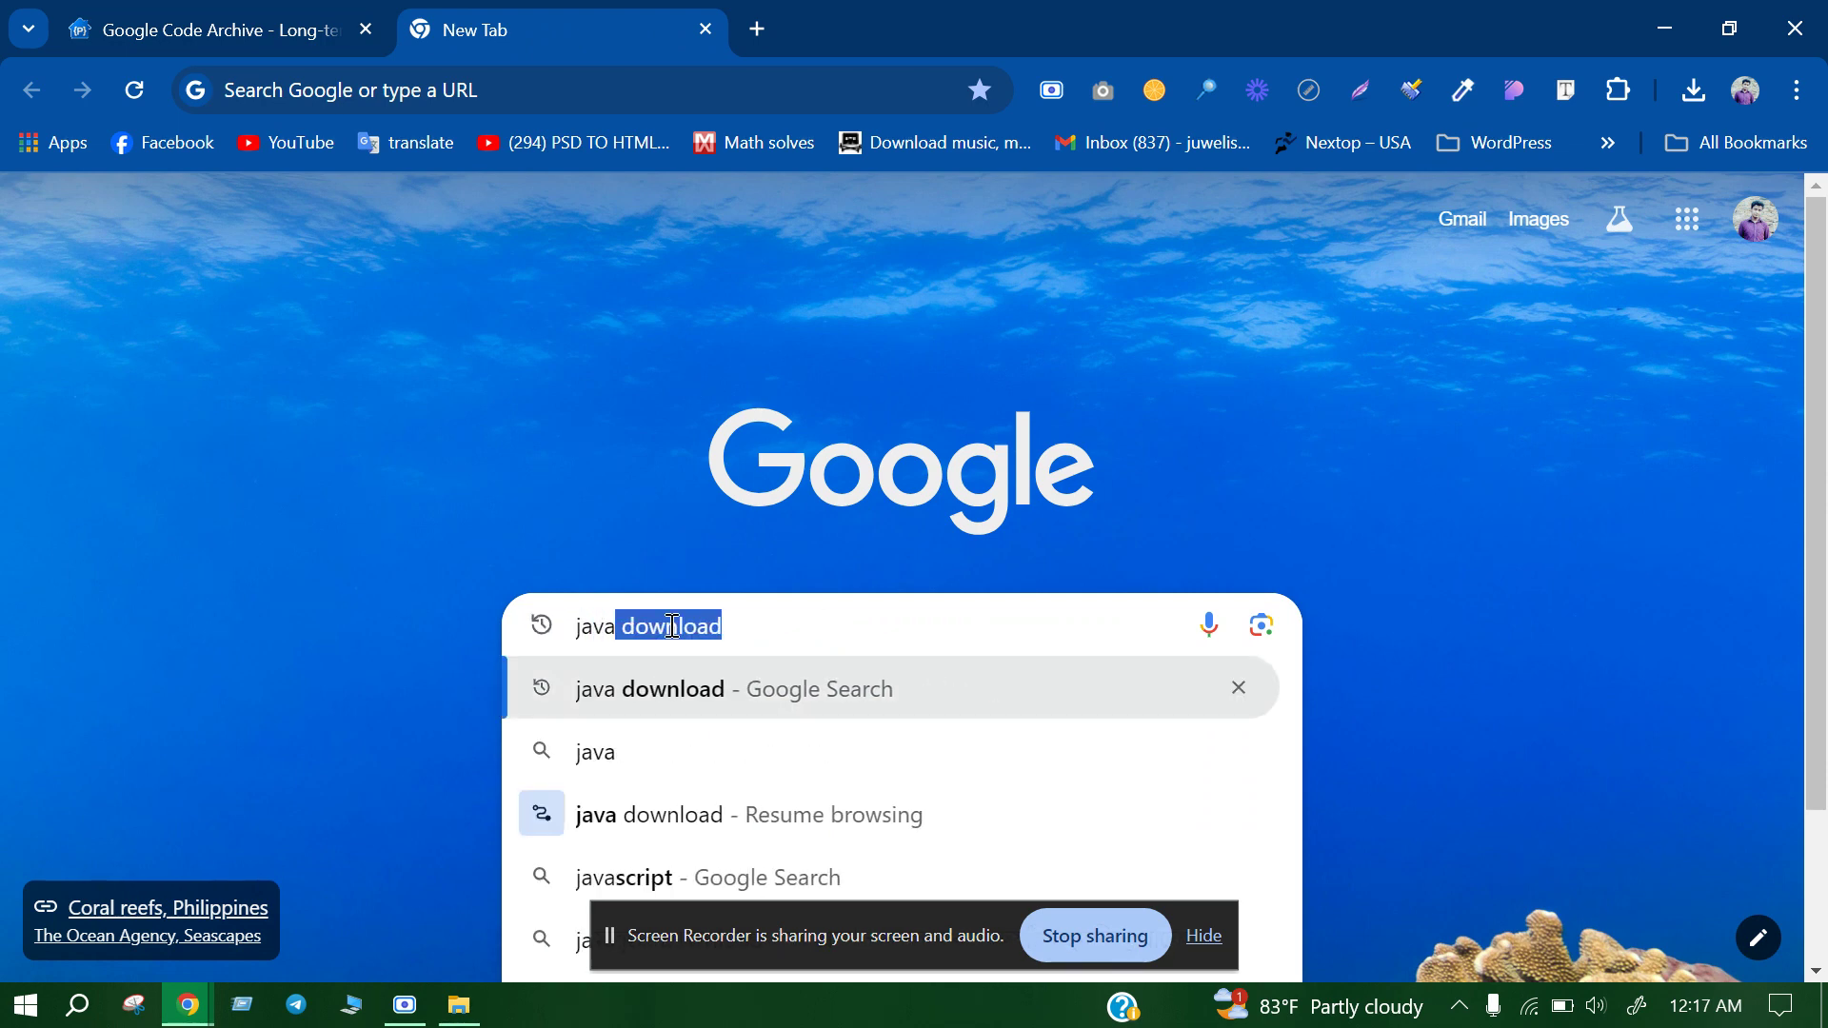
{"action": "left_click", "coordinate": [682, 689]}
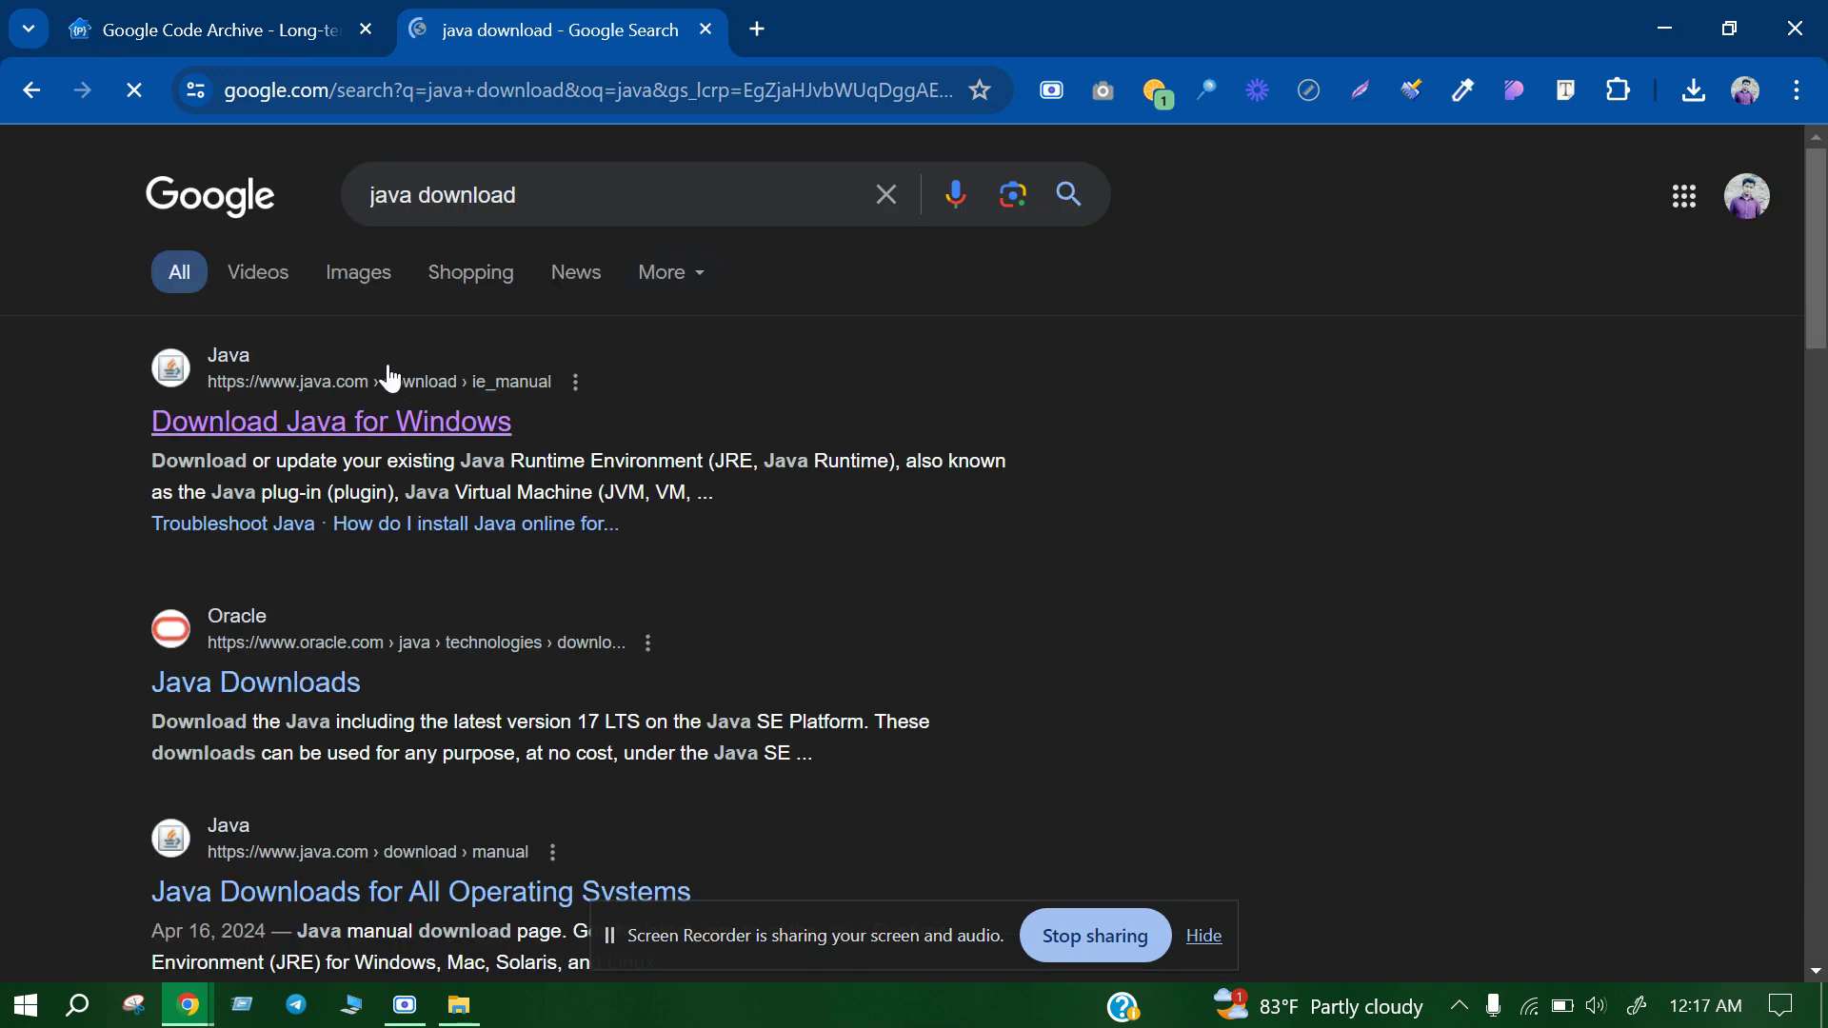
- Download the Java installer JavaSetup8u411.exe from java.com's Download Java for Windows page and save it in the Downloads folder
{"action": "left_click", "coordinate": [364, 447]}
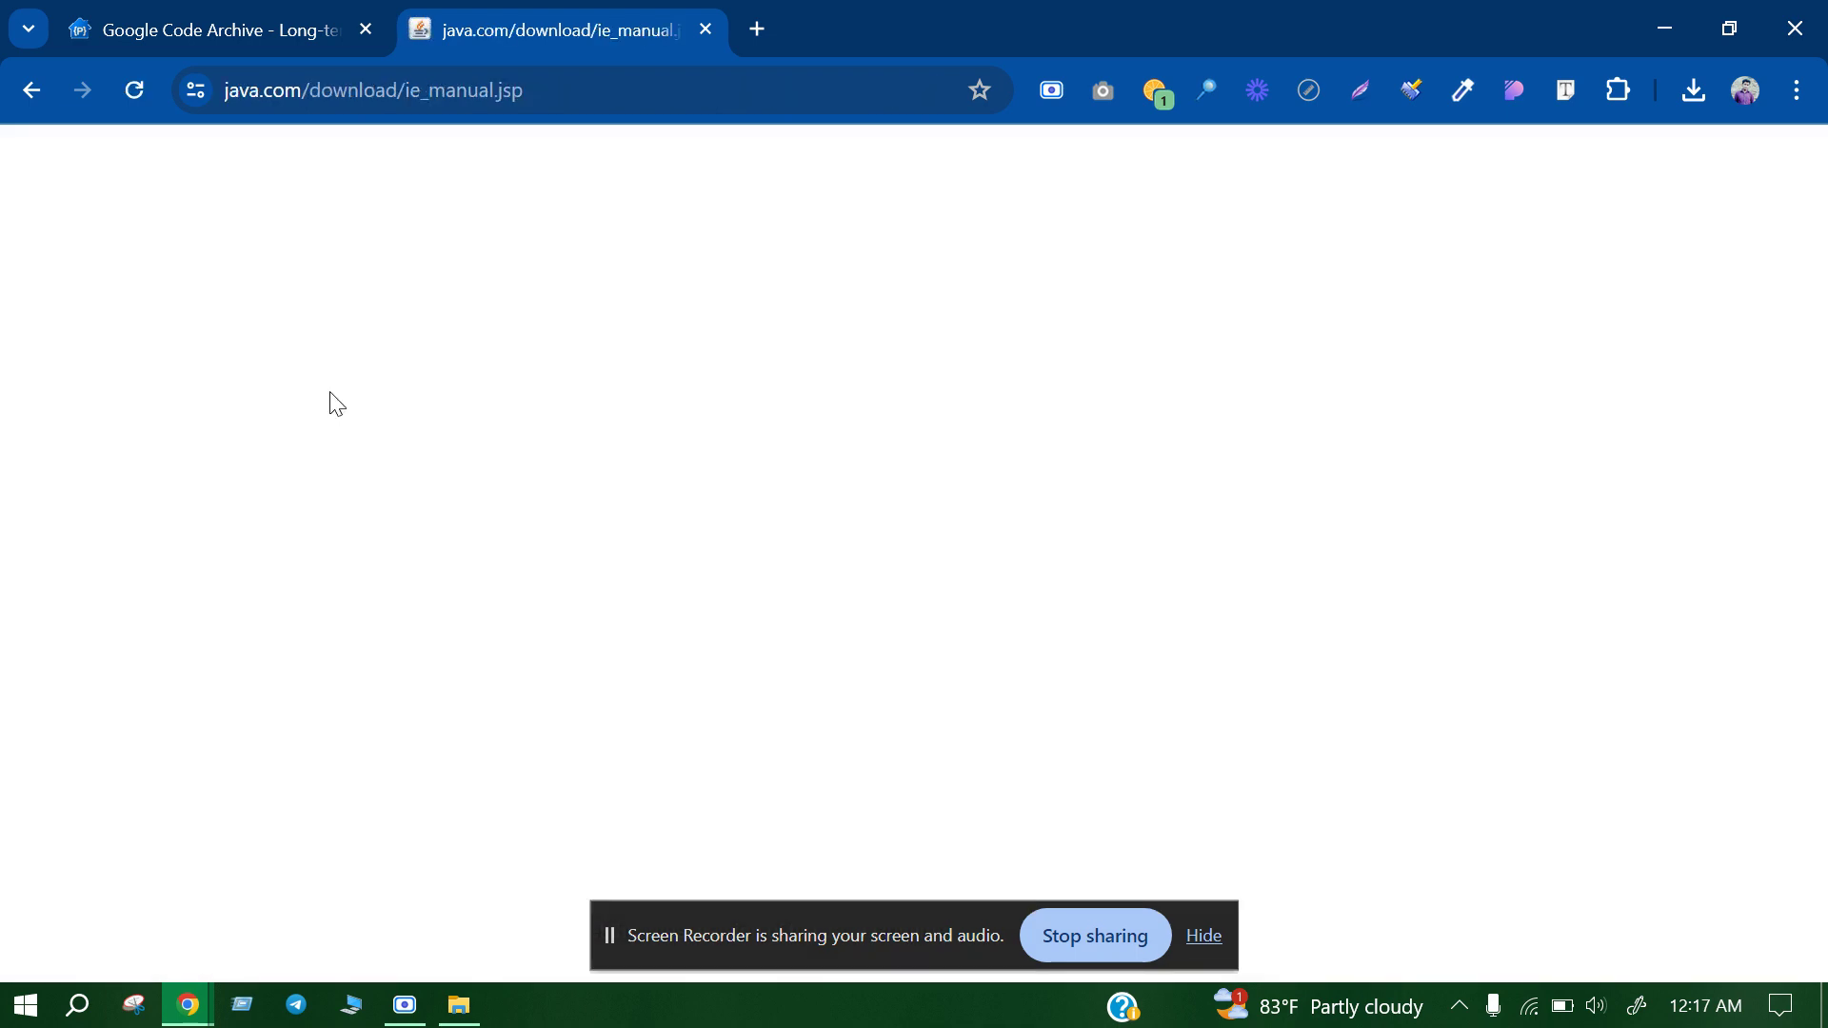
{"action": "scroll", "coordinate": [815, 581], "scroll_direction": "down", "scroll_amount": 3}
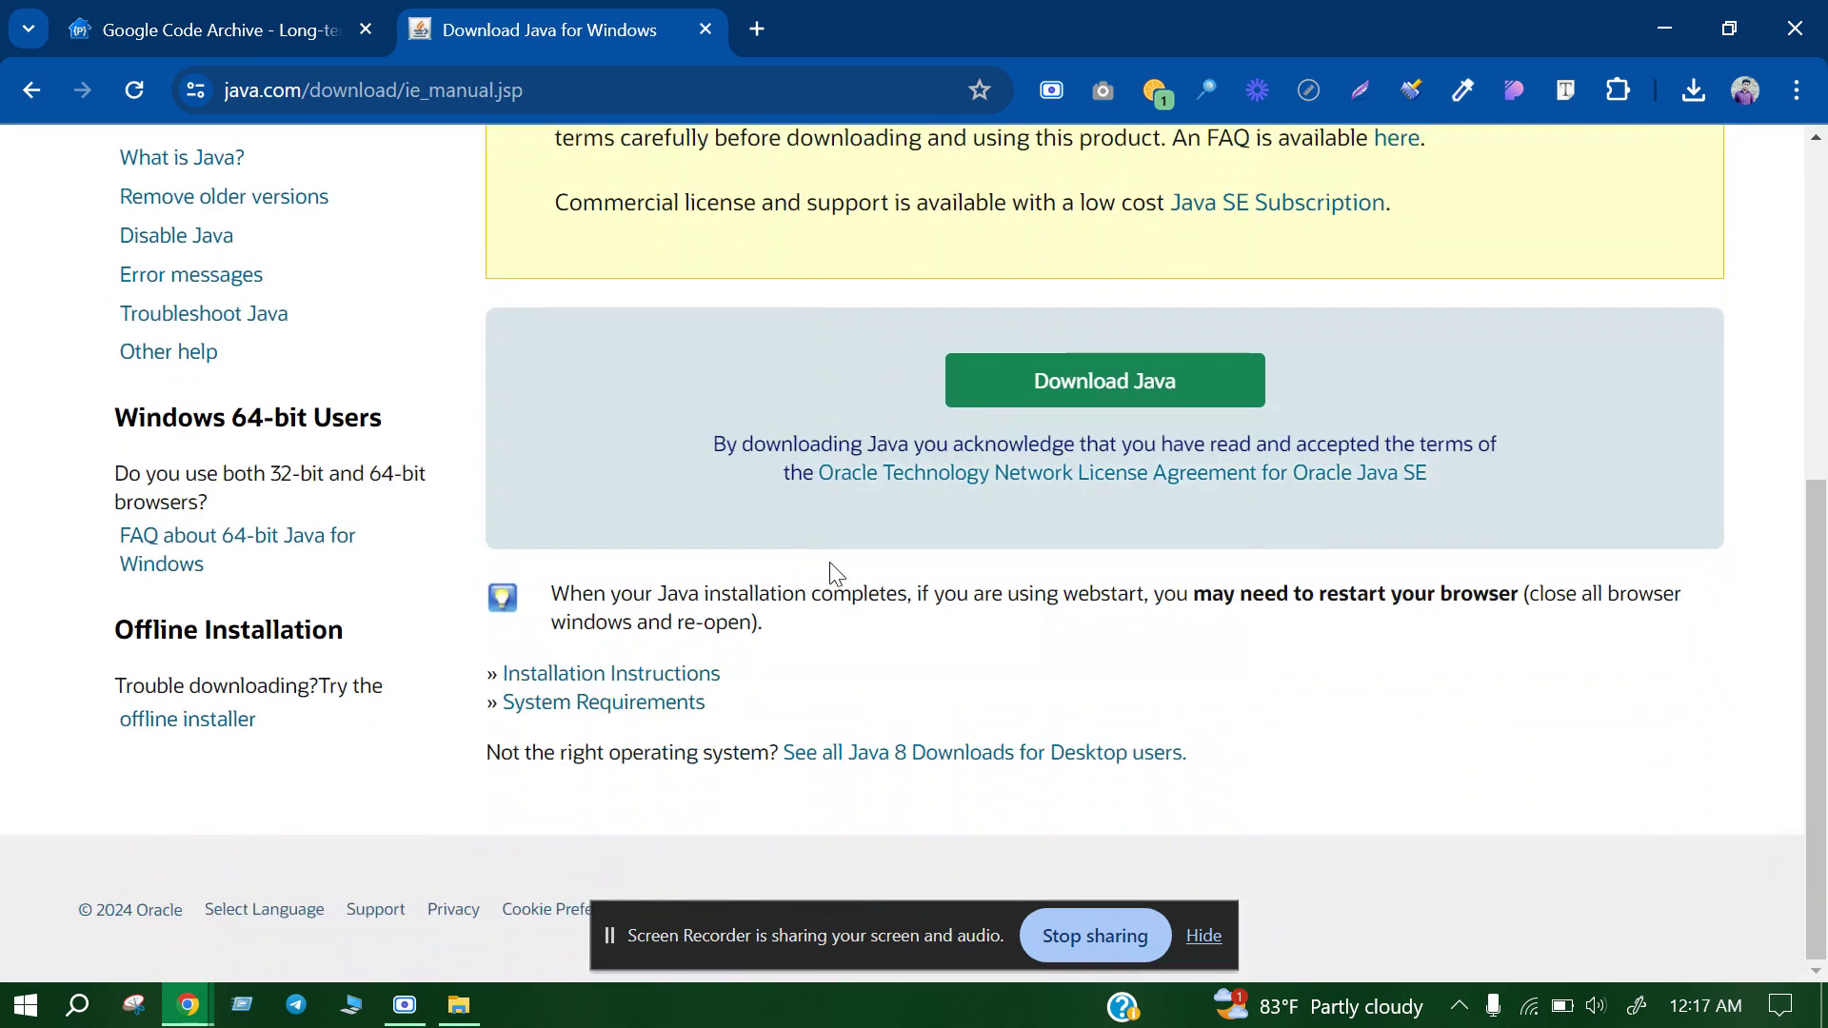
{"action": "left_click", "coordinate": [1145, 404]}
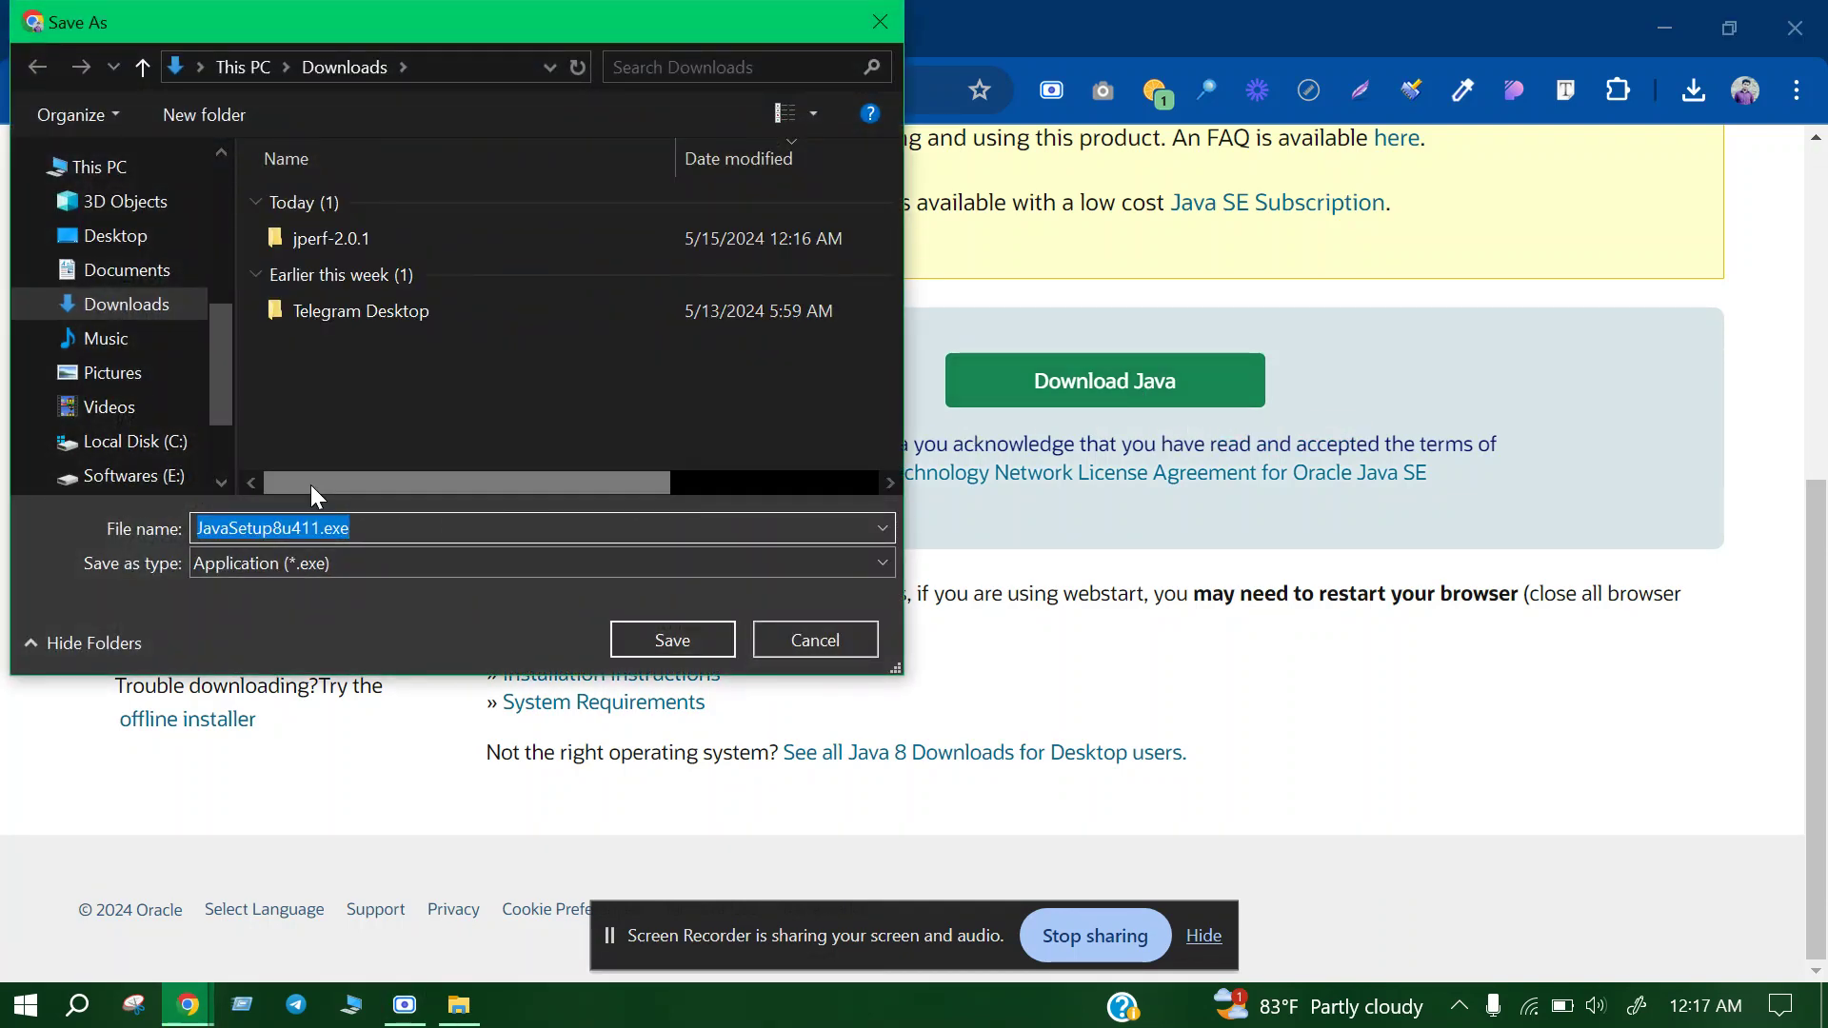
{"action": "left_click", "coordinate": [676, 642]}
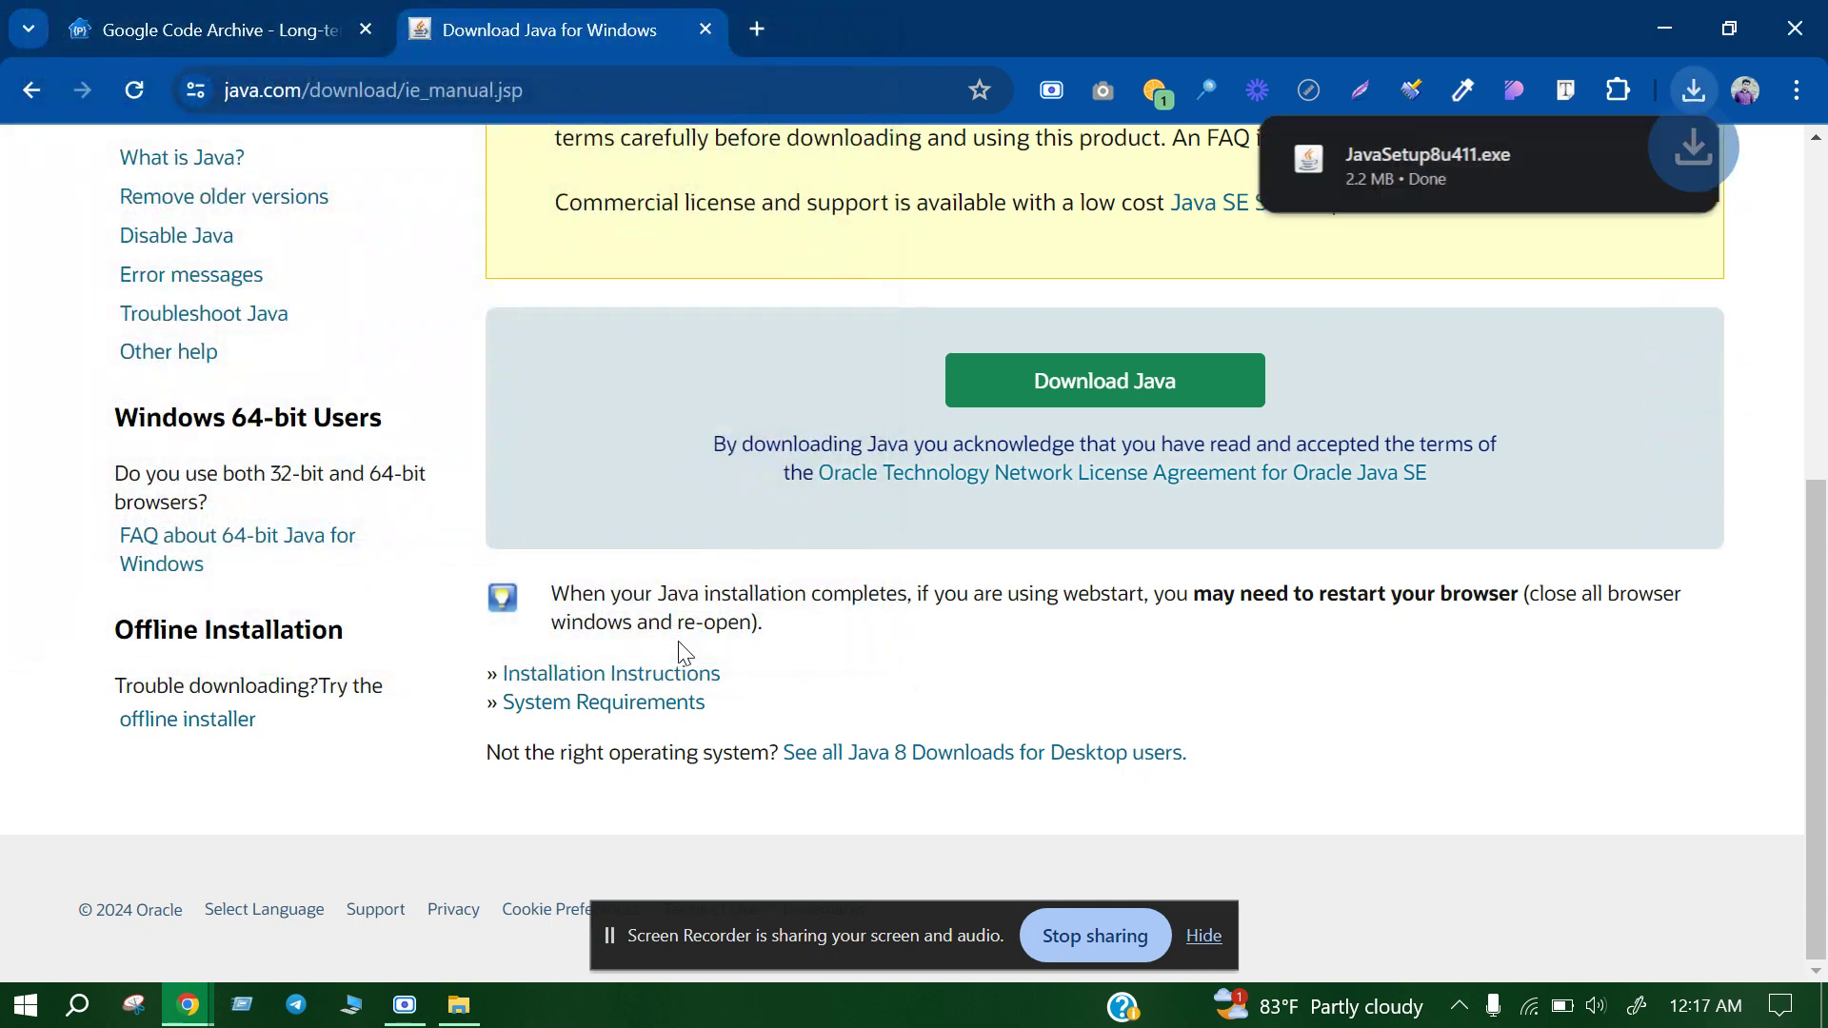
- Show the downloaded JavaSetup8u411.exe in its folder, run it and start the Java installation with the default destination
{"action": "mouse_move", "coordinate": [1363, 169]}
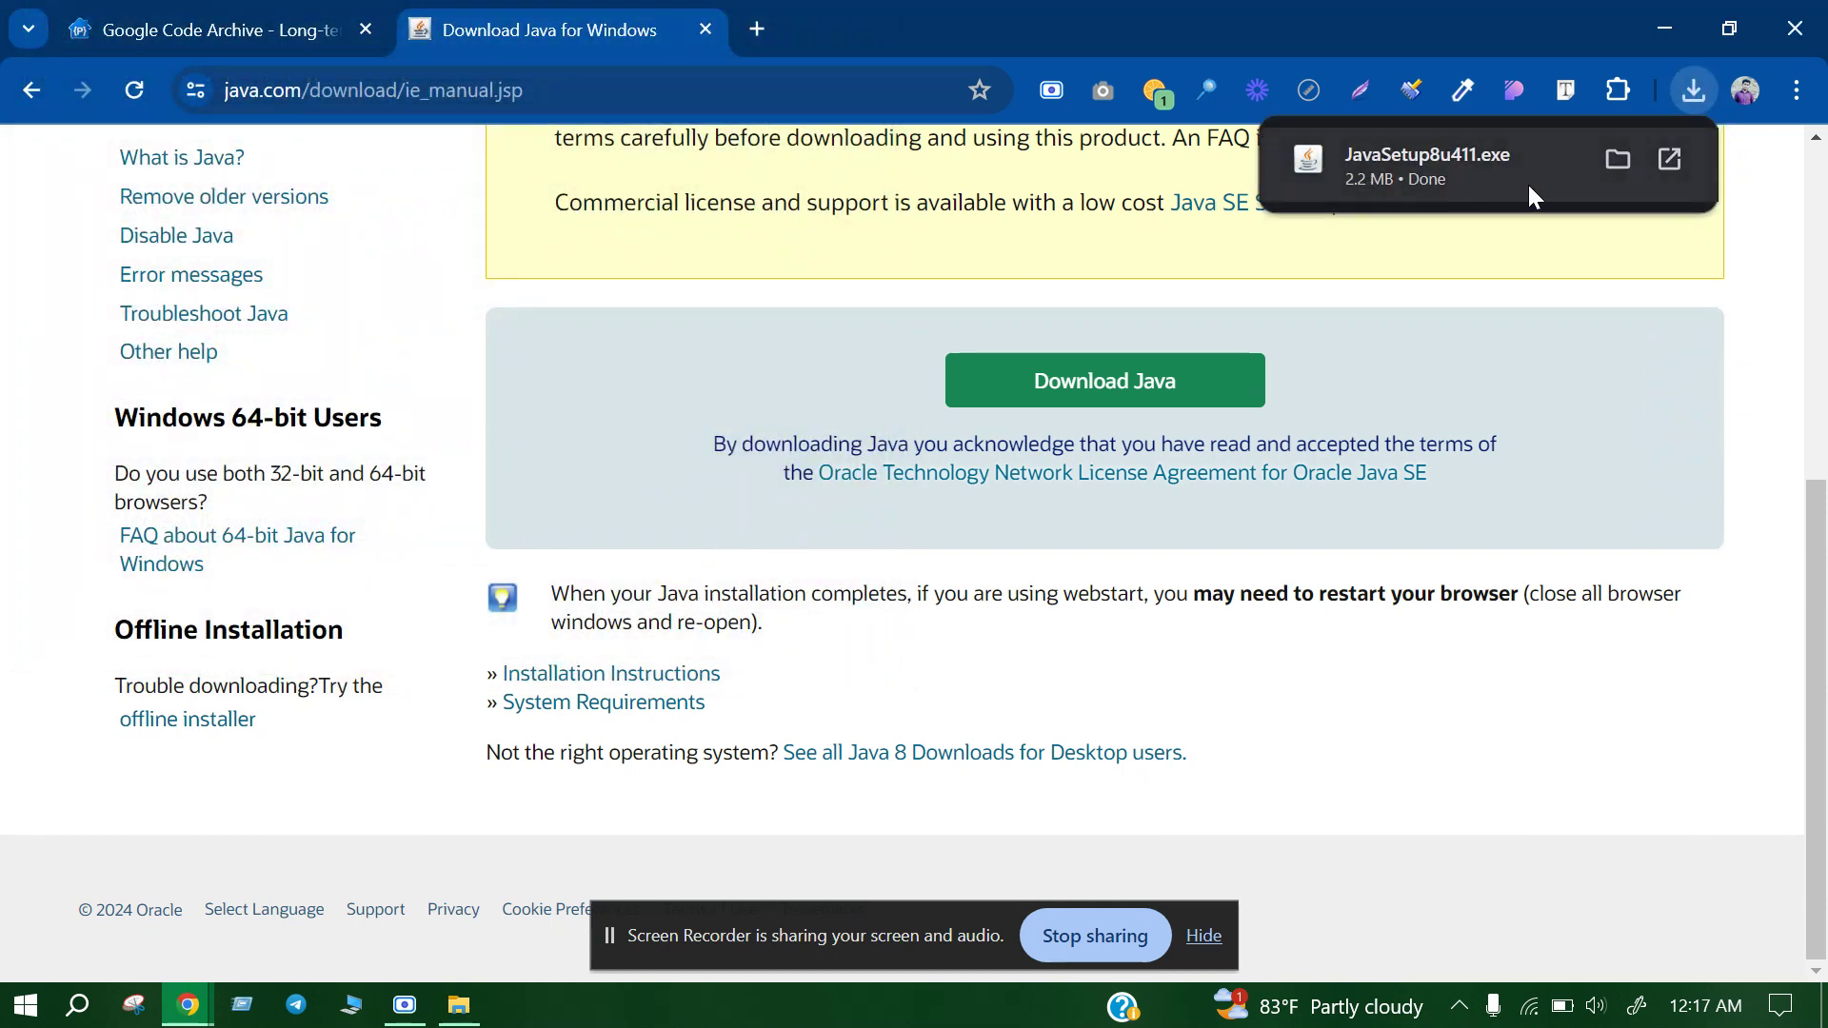
{"action": "left_click", "coordinate": [1618, 160]}
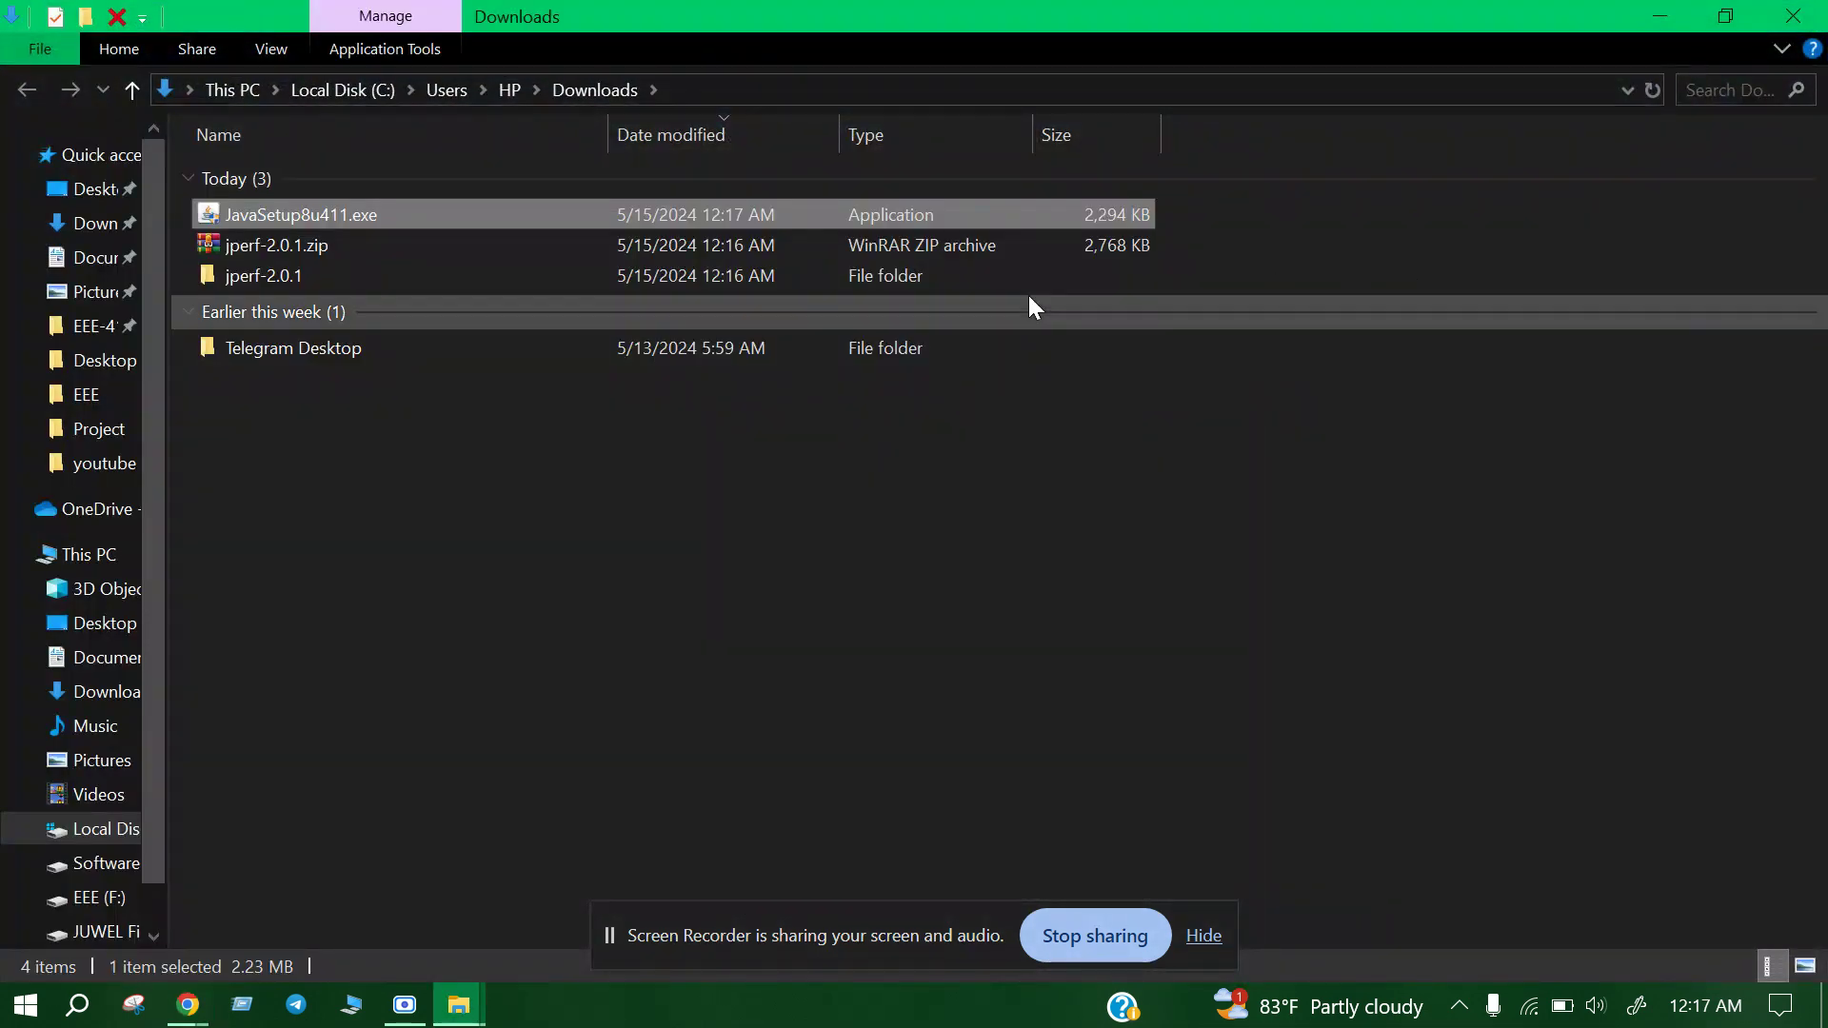
{"action": "double_click", "coordinate": [411, 227]}
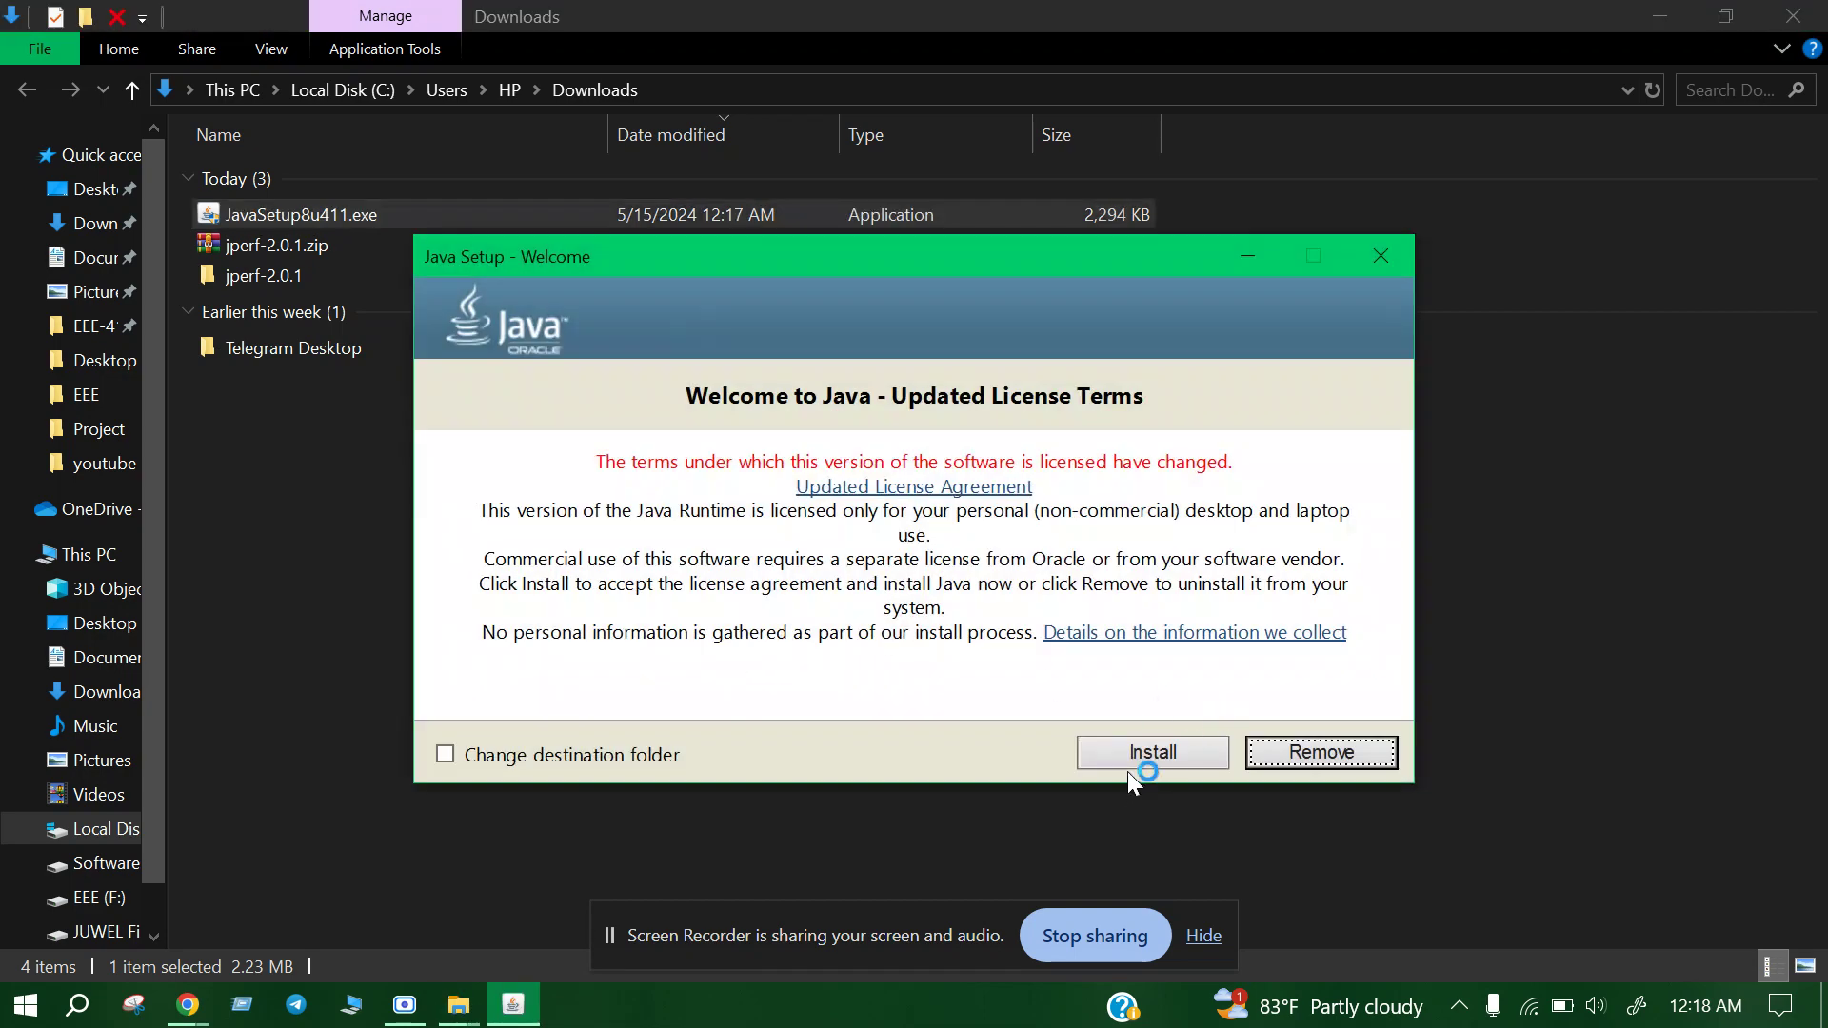
{"action": "left_click", "coordinate": [1139, 751]}
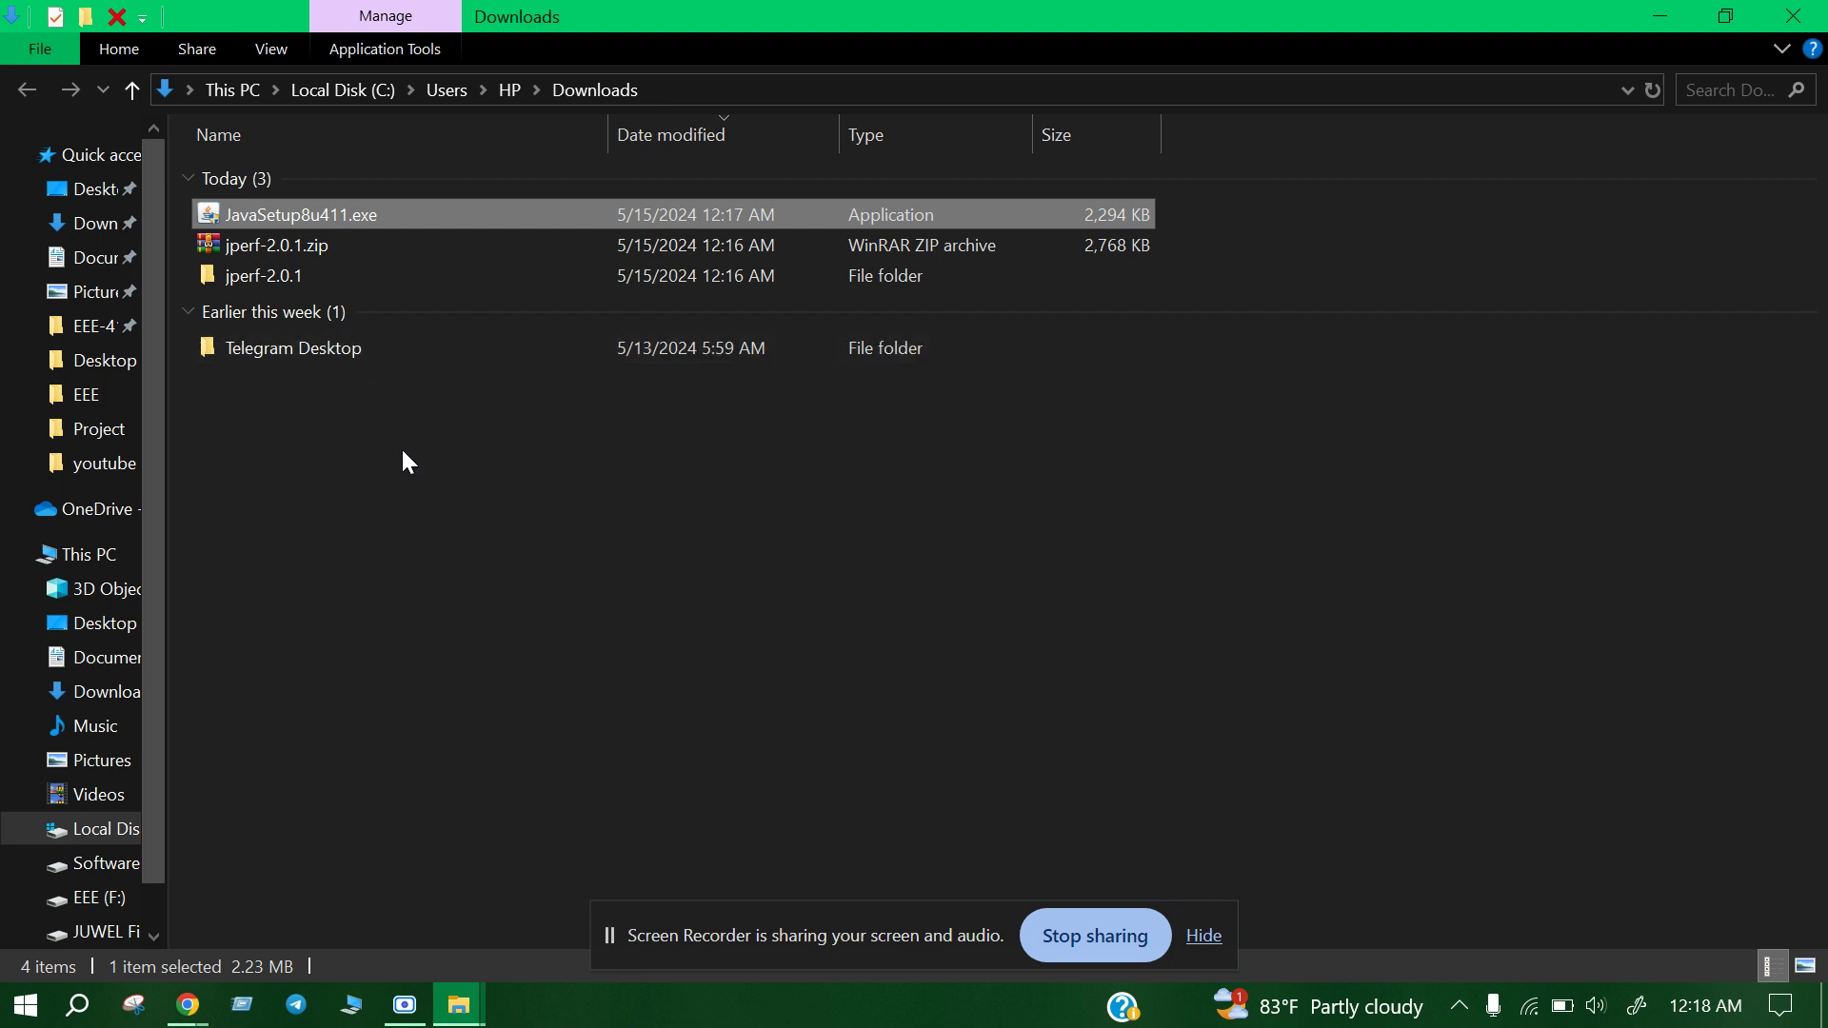
- Open the inner jperf-2.0.1 folder from Downloads and try to run jperf.bat
{"action": "double_click", "coordinate": [315, 274]}
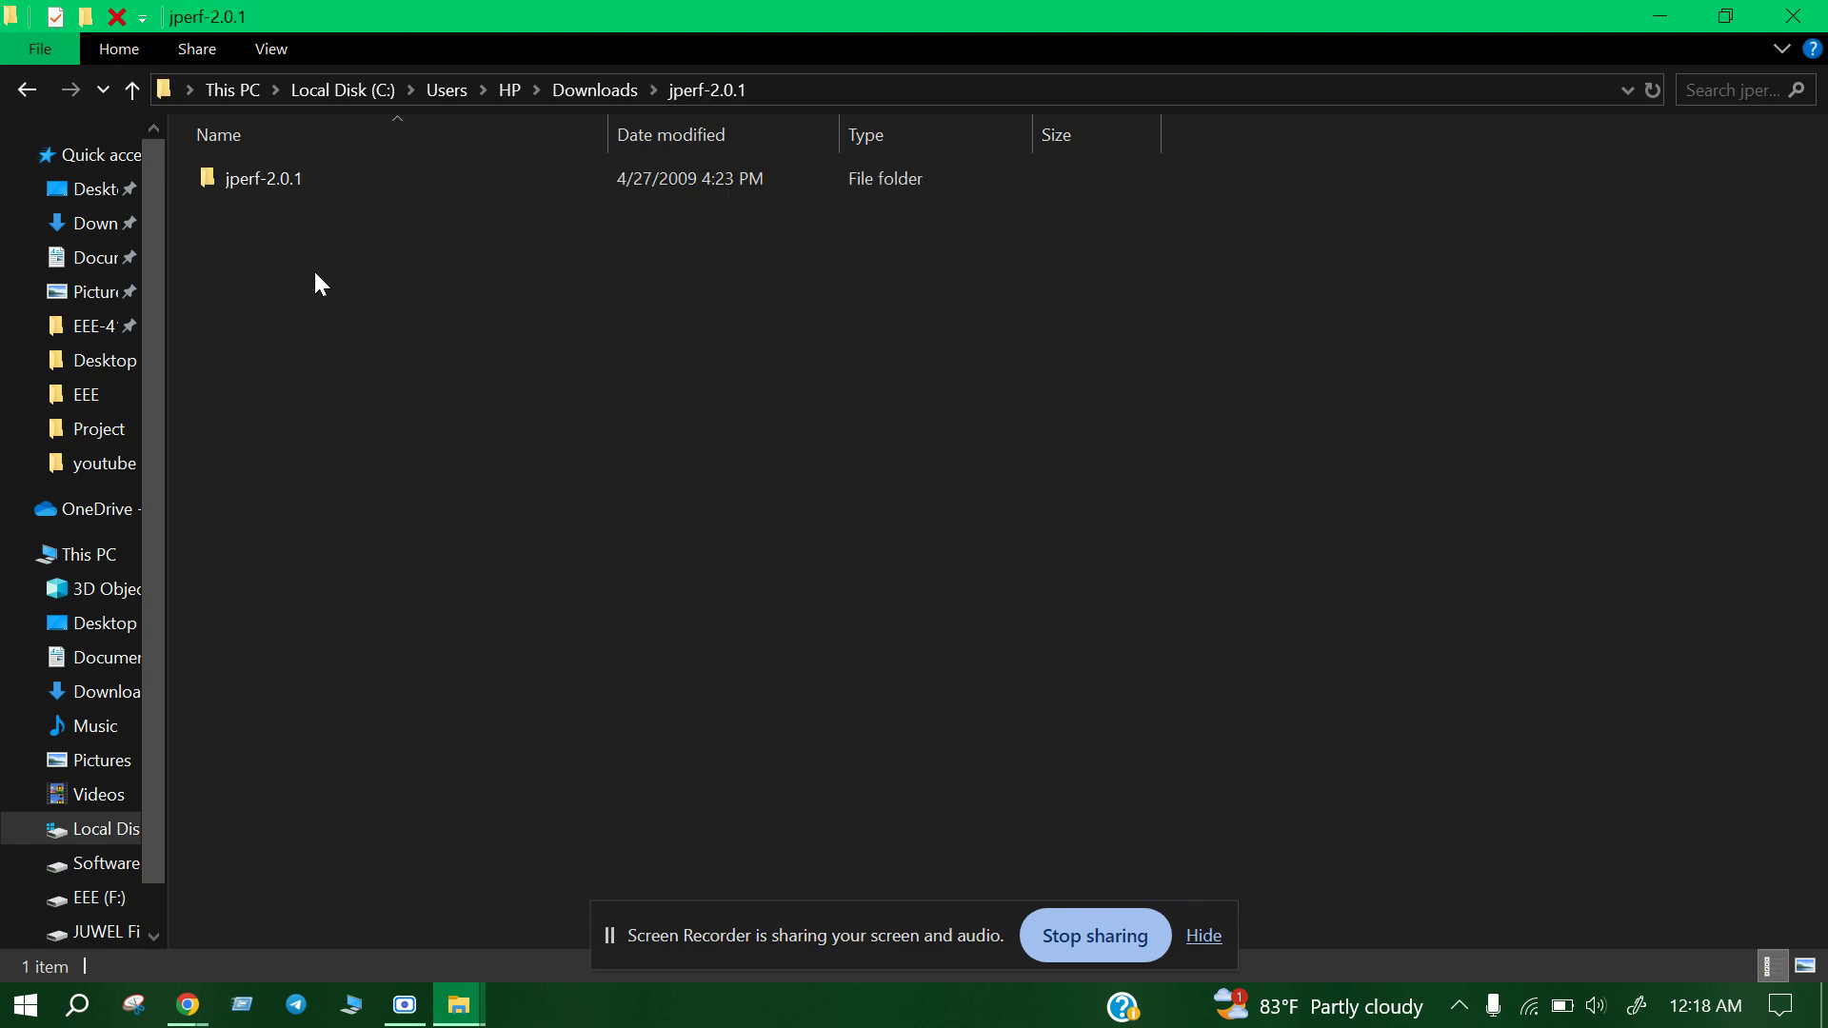
{"action": "double_click", "coordinate": [318, 181]}
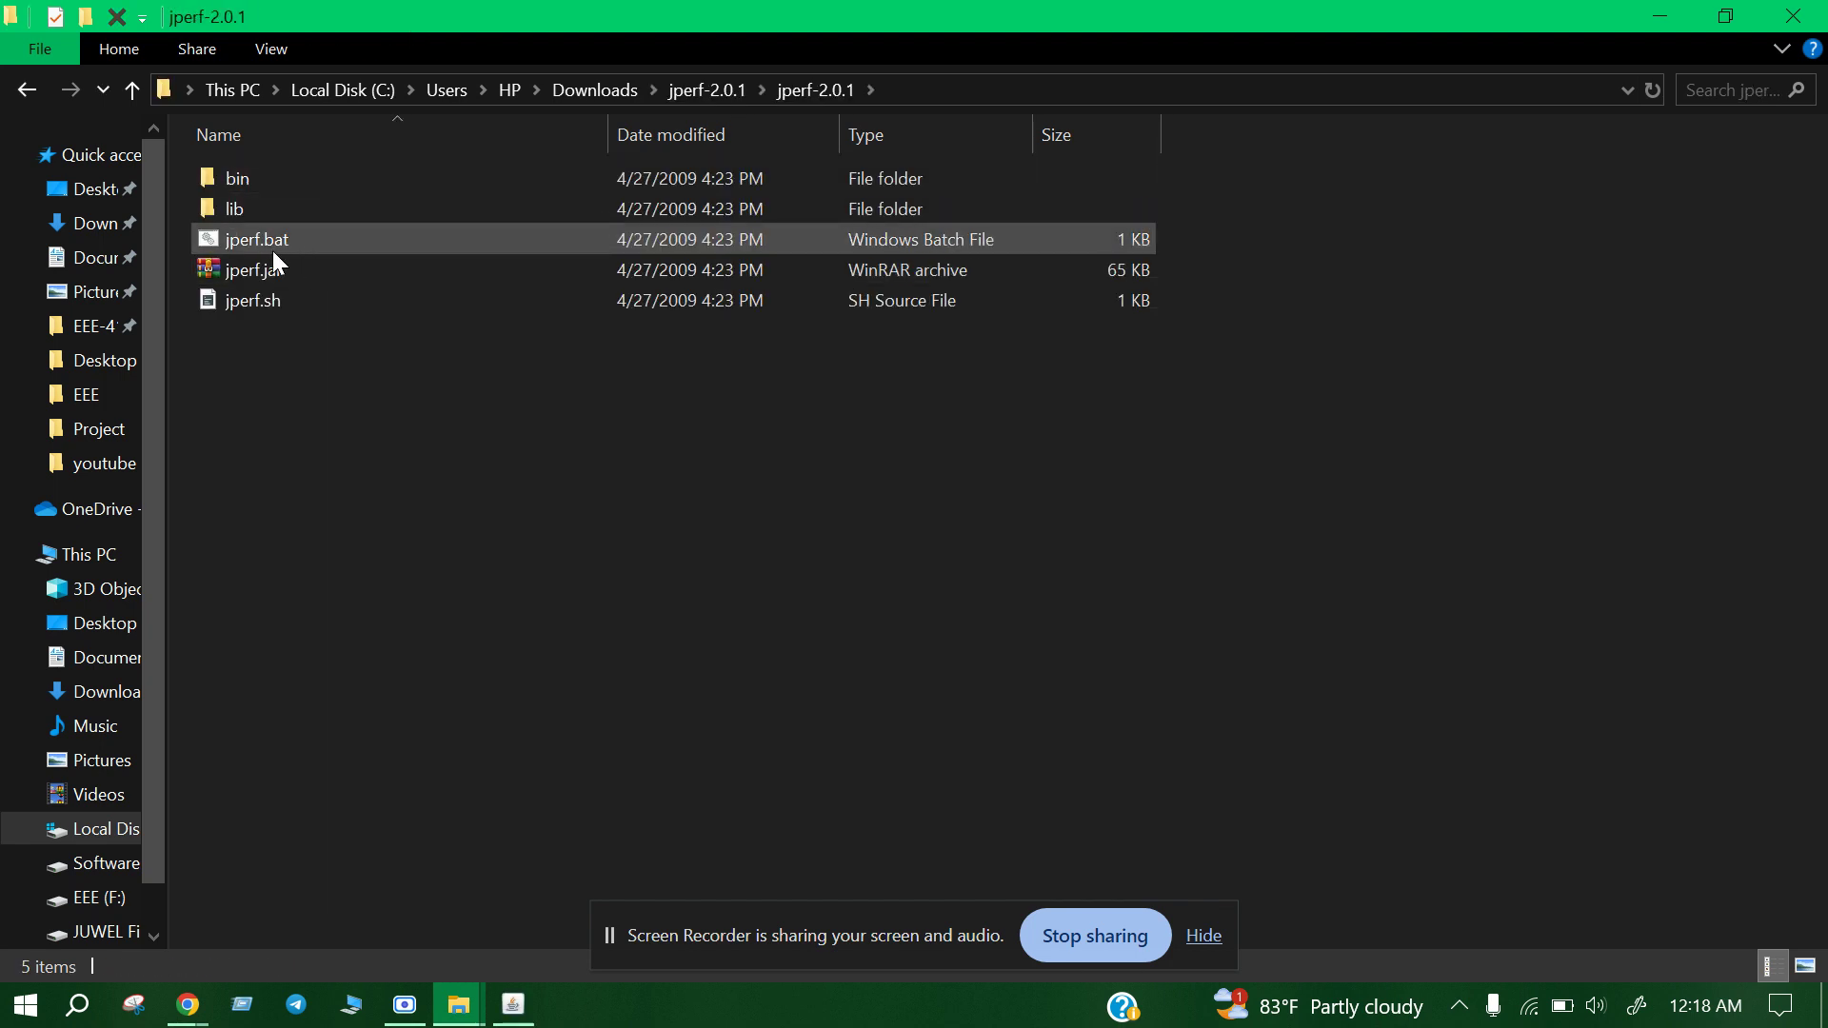
{"action": "double_click", "coordinate": [265, 248]}
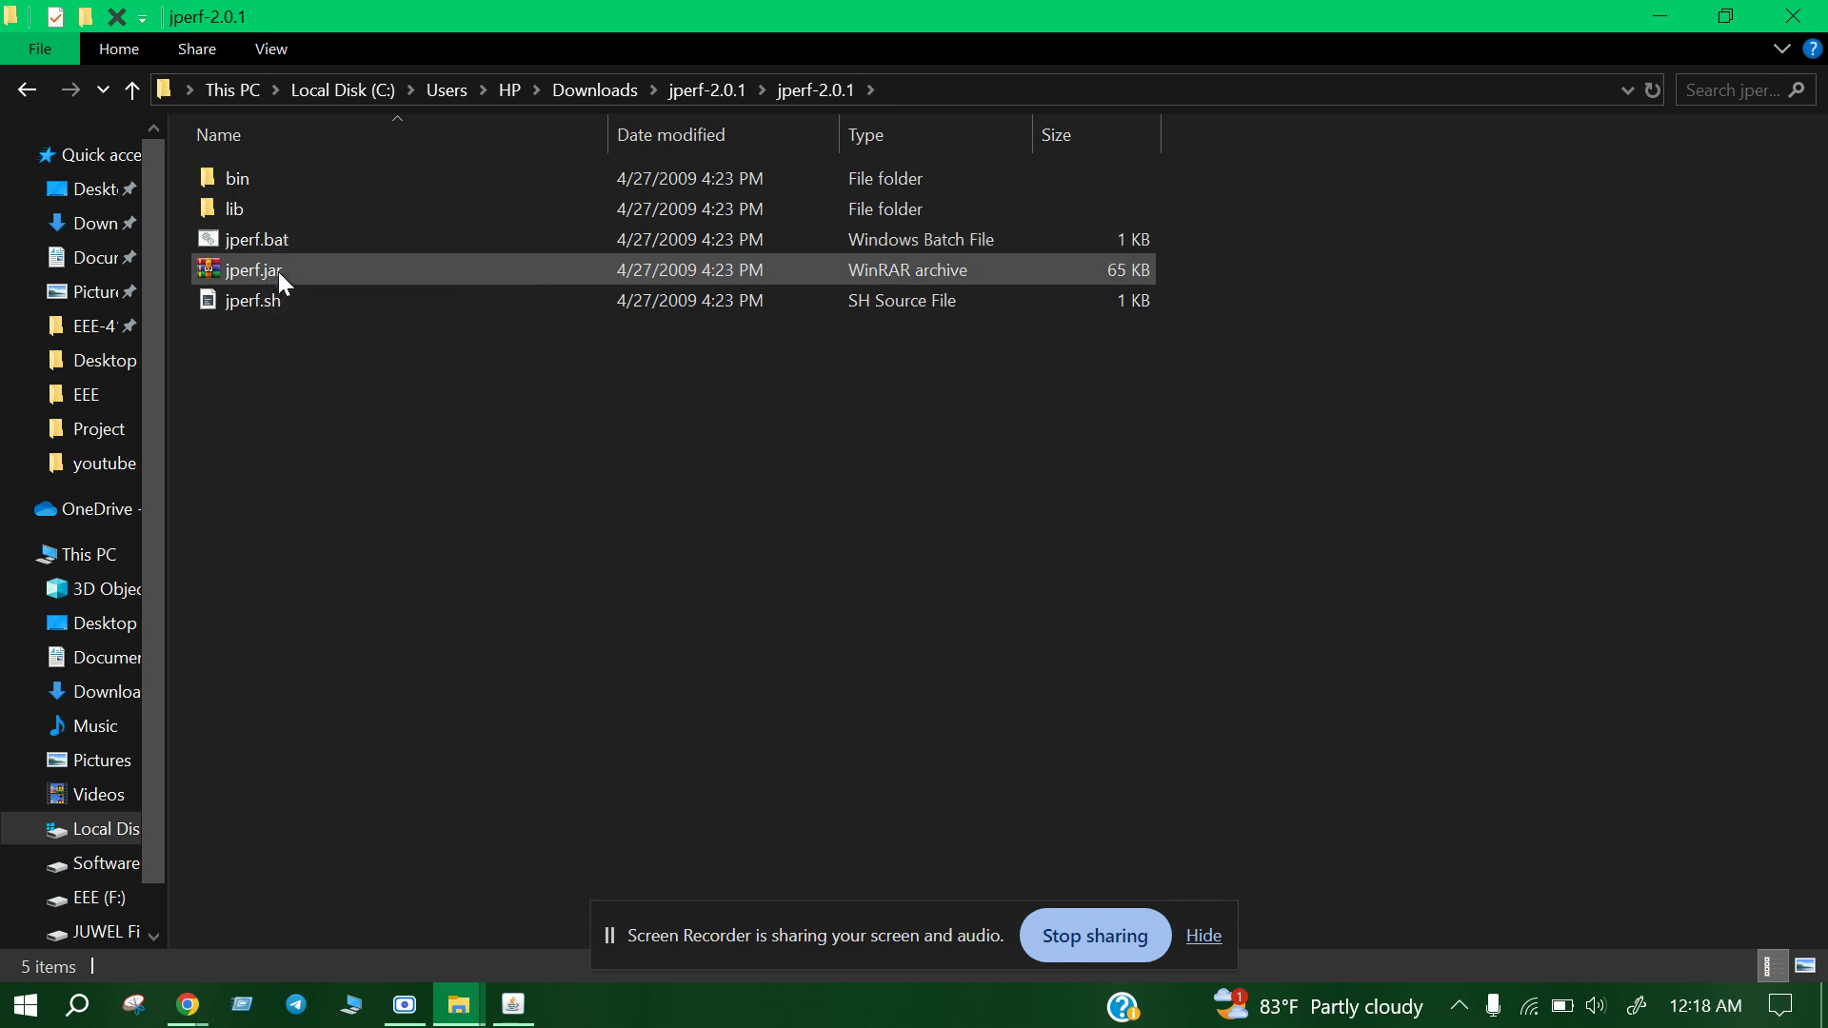
{"action": "double_click", "coordinate": [282, 246]}
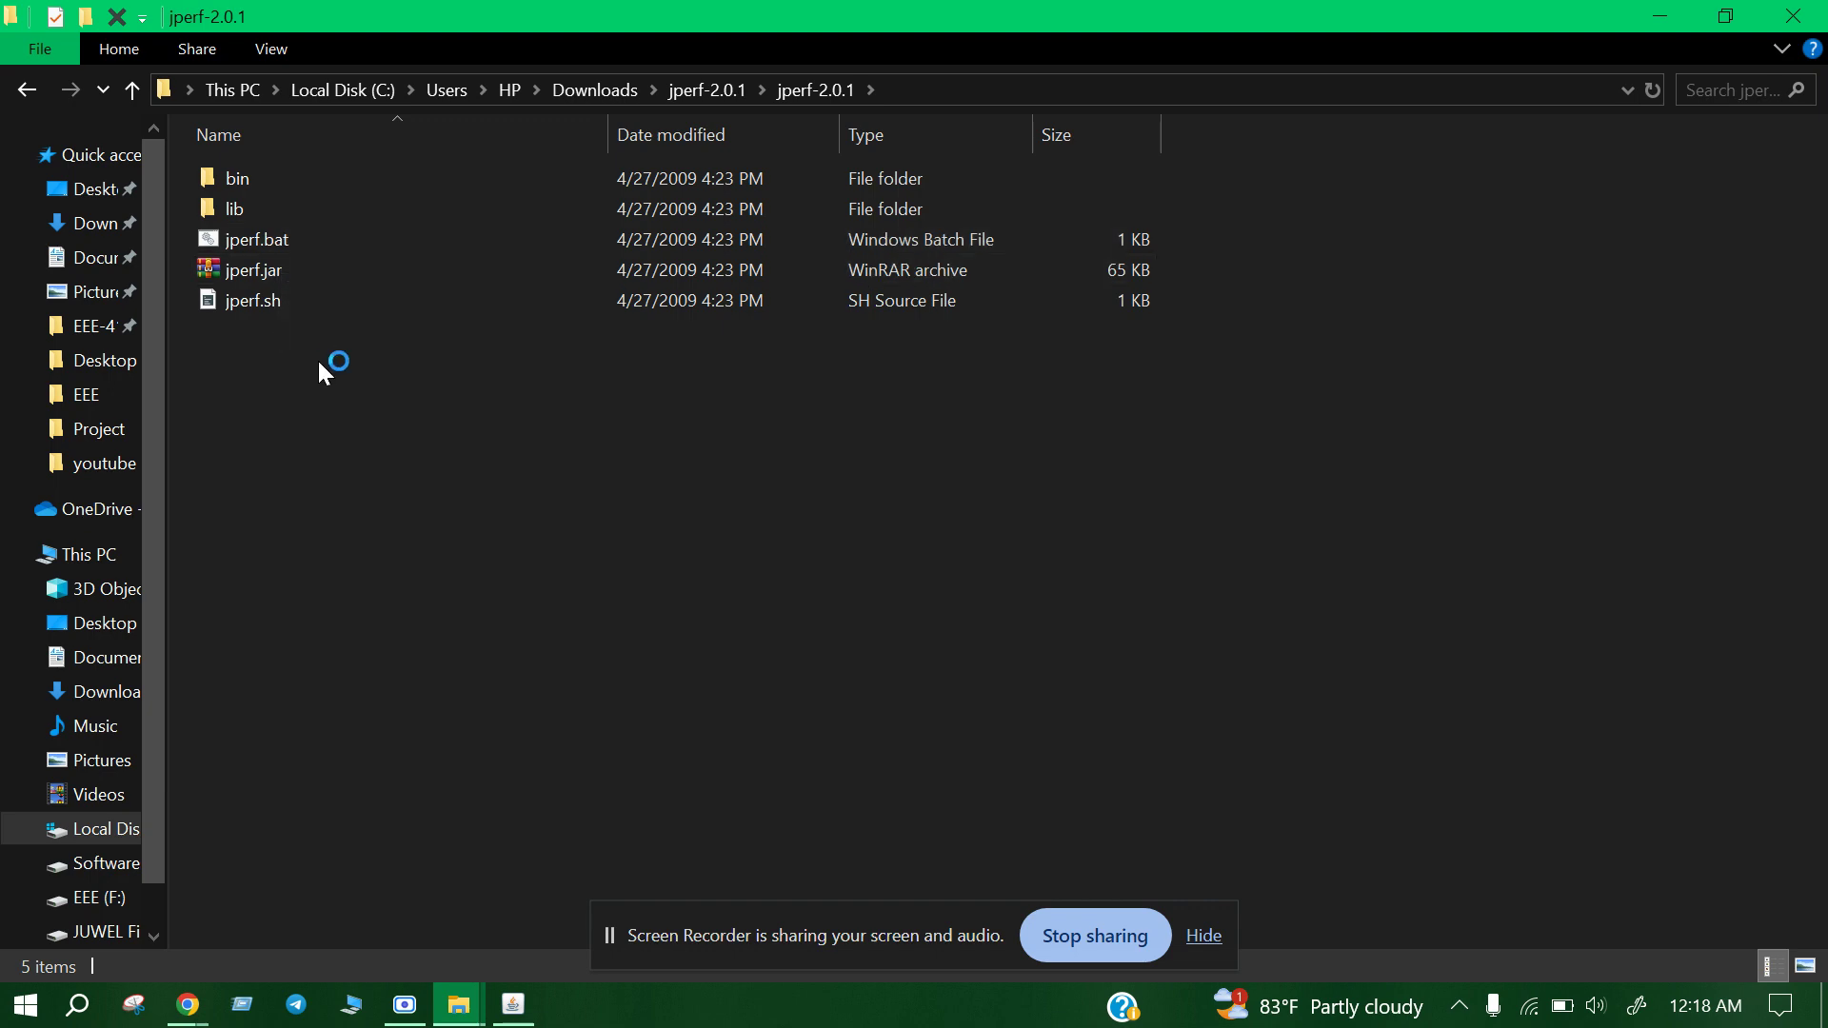
- Minimize the folder and browser windows behind Java Setup and close the installer once the installation completes
{"action": "left_click", "coordinate": [1661, 19]}
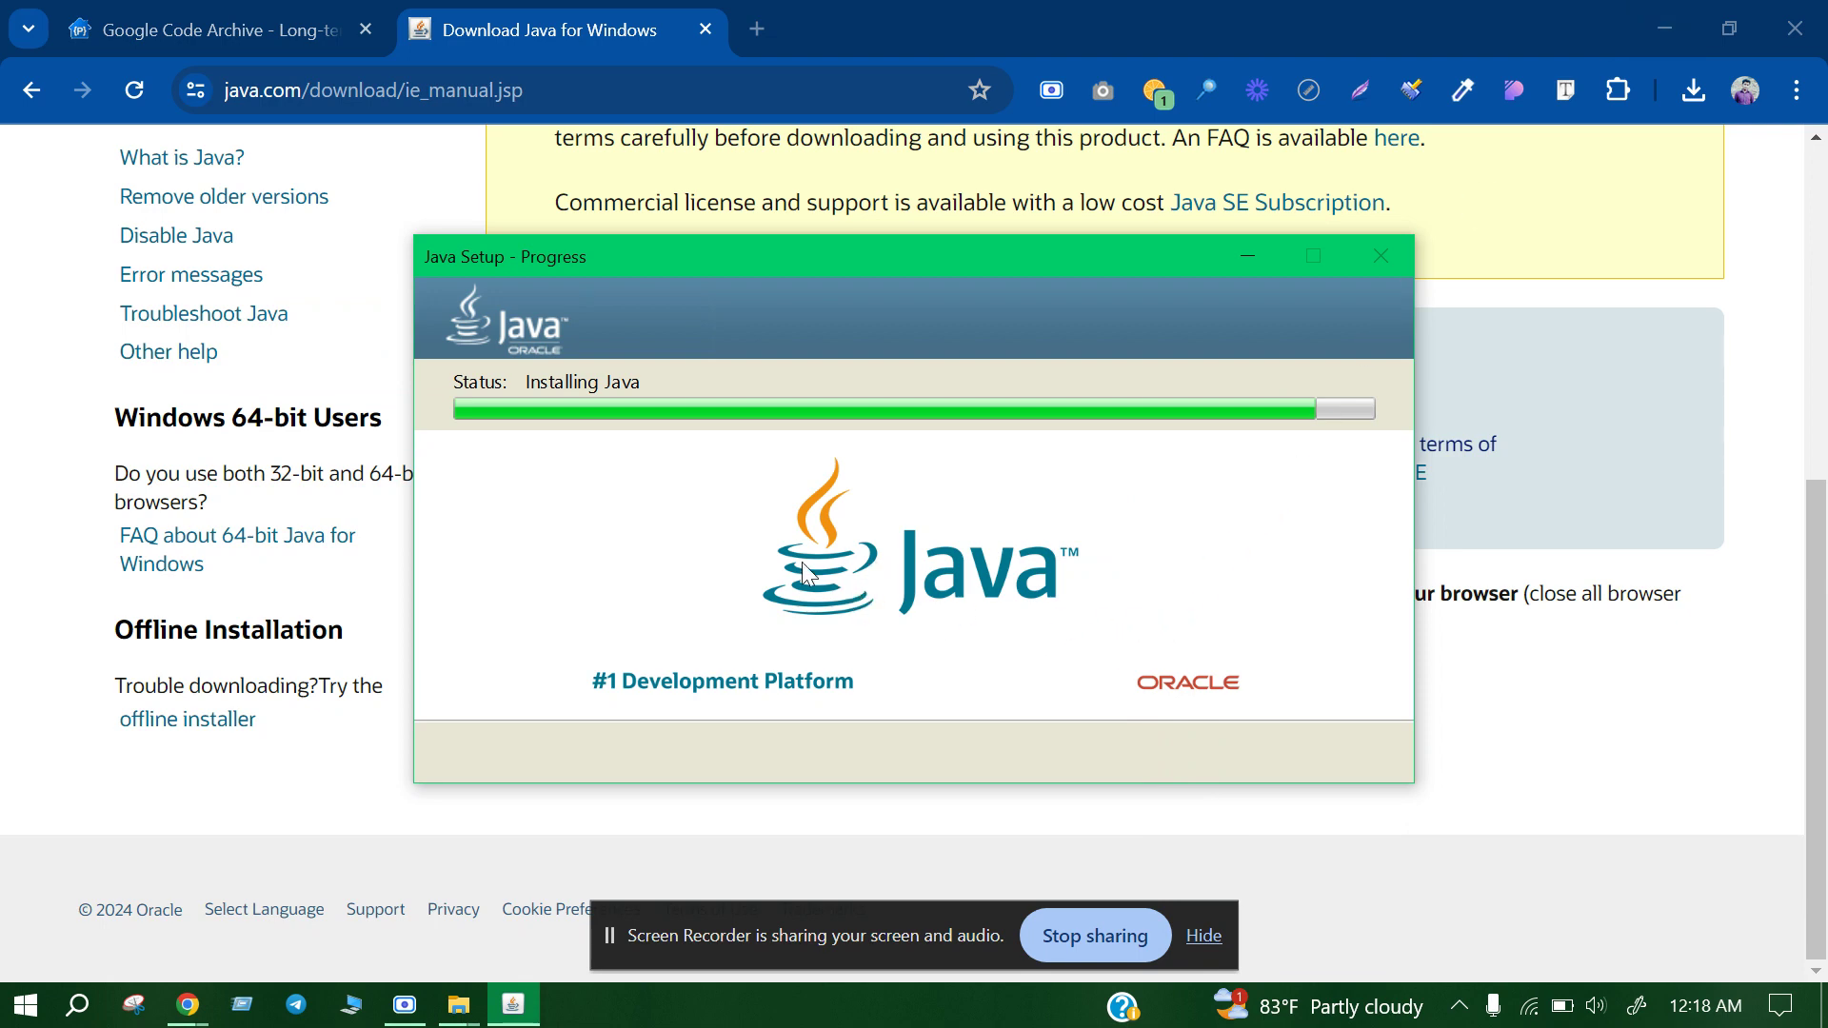
{"action": "left_click", "coordinate": [1644, 26]}
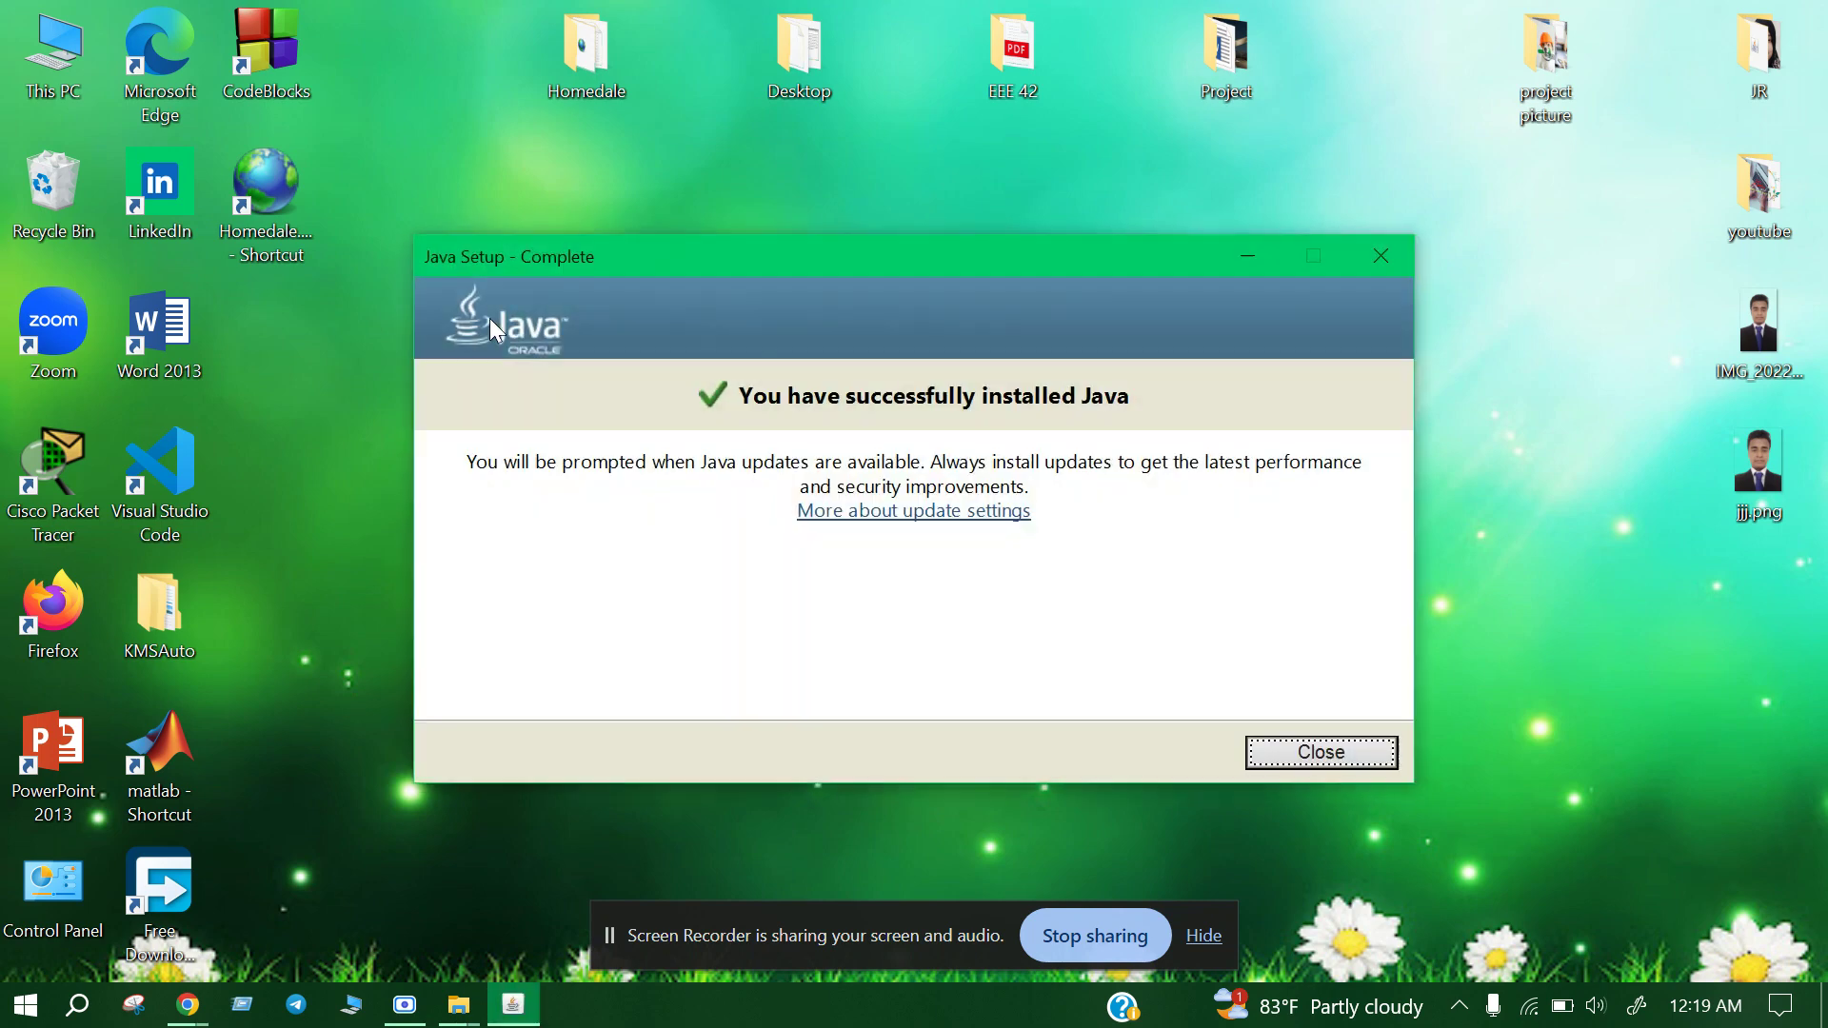
{"action": "left_click", "coordinate": [1339, 753]}
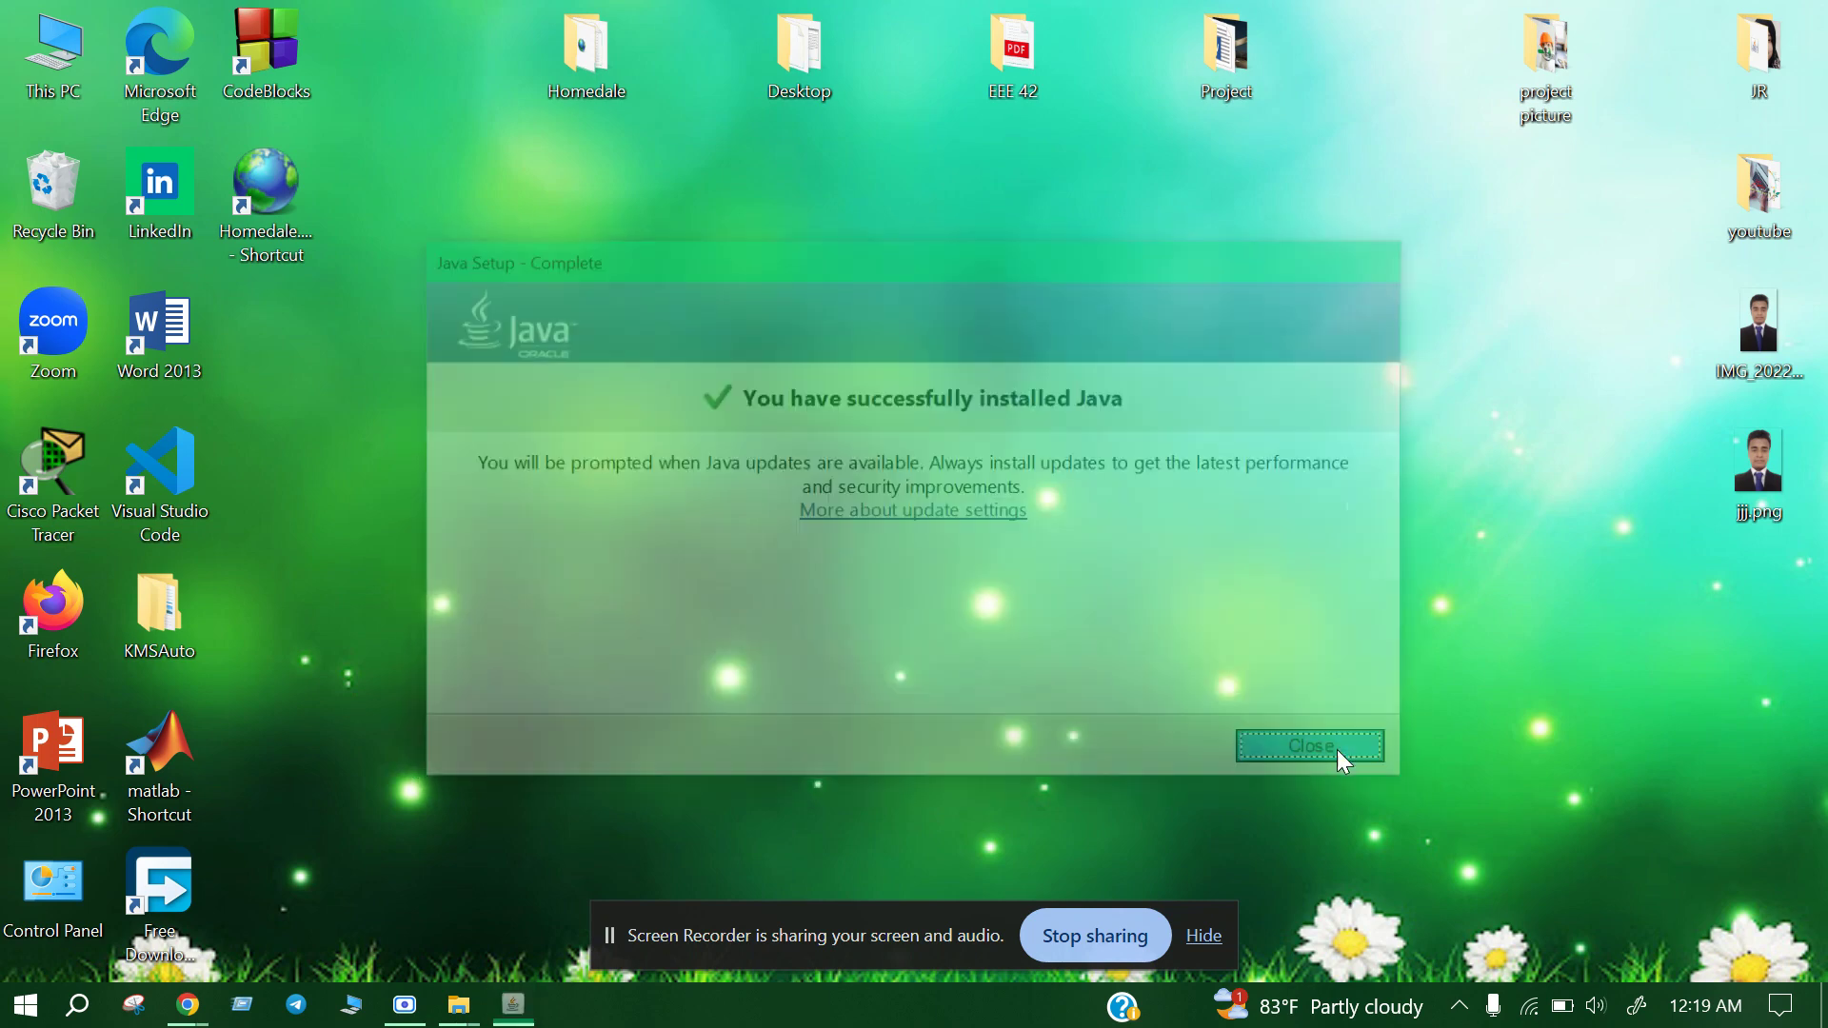
- Bring back the inner jperf-2.0.1 folder and test-launch JPerf from jperf.bat, viewing it maximized before closing it
{"action": "mouse_move", "coordinate": [463, 1009]}
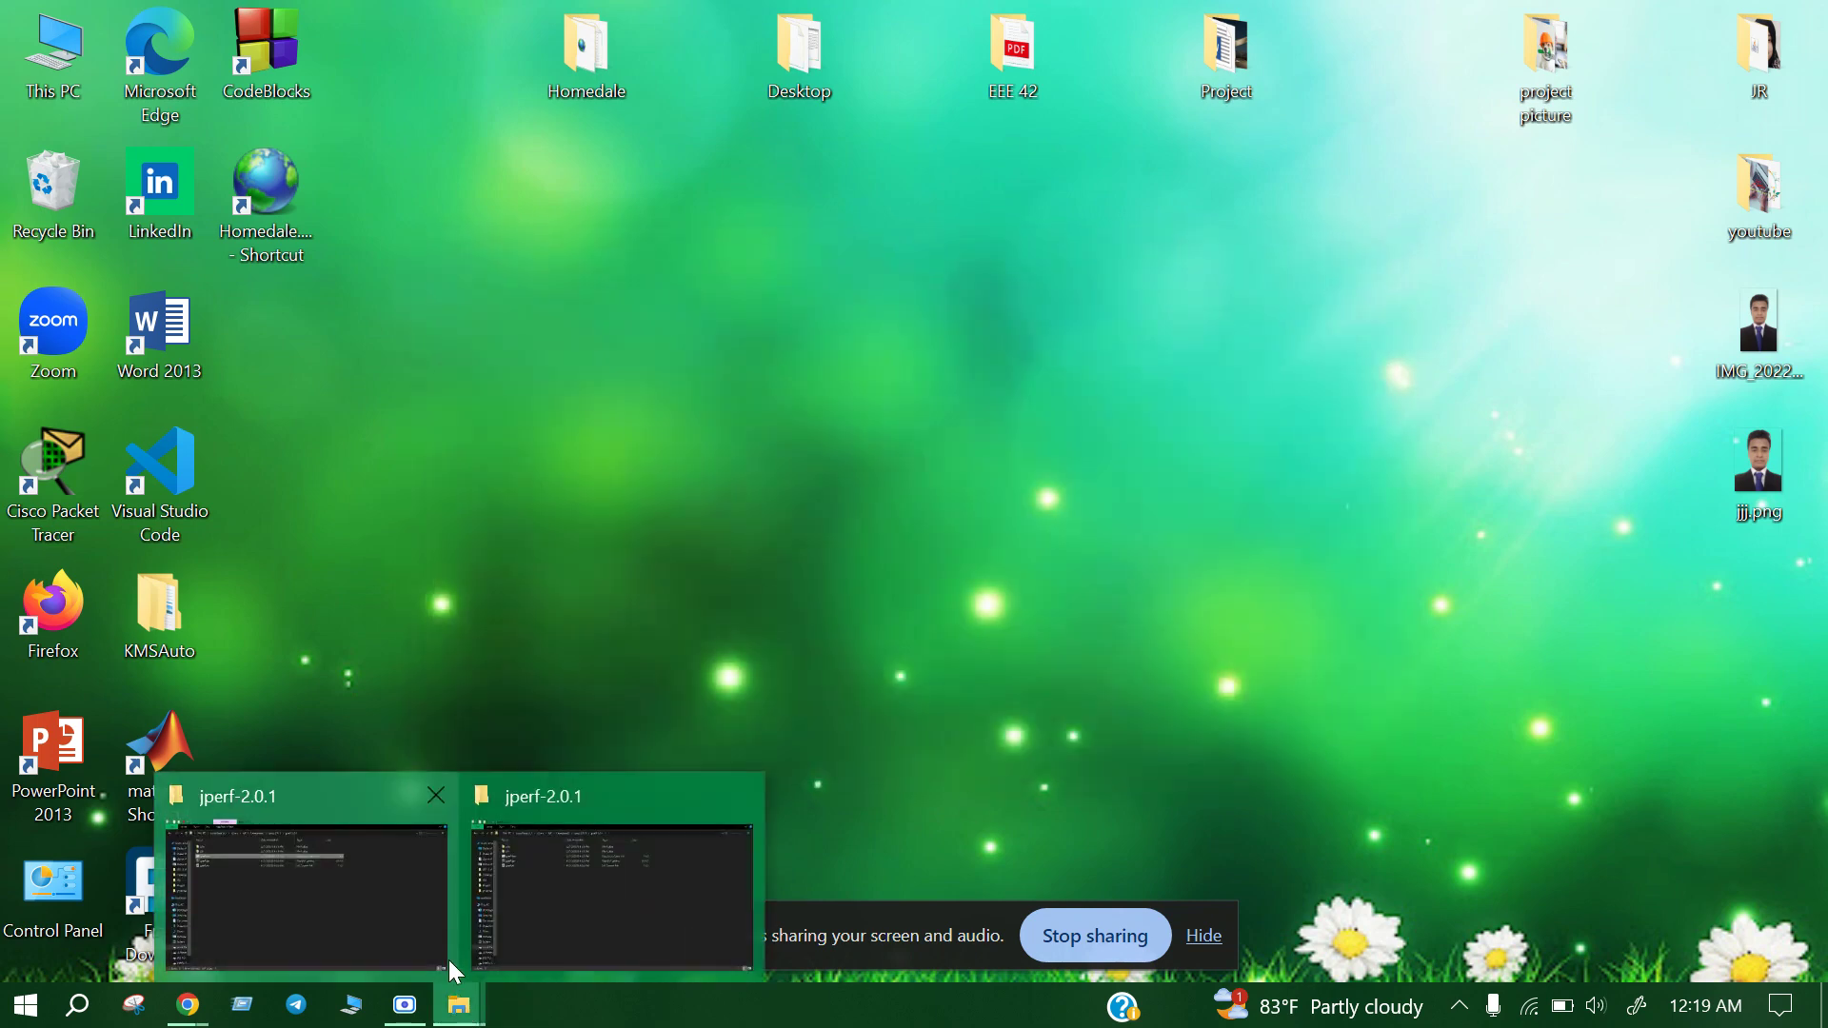
{"action": "left_click", "coordinate": [613, 878]}
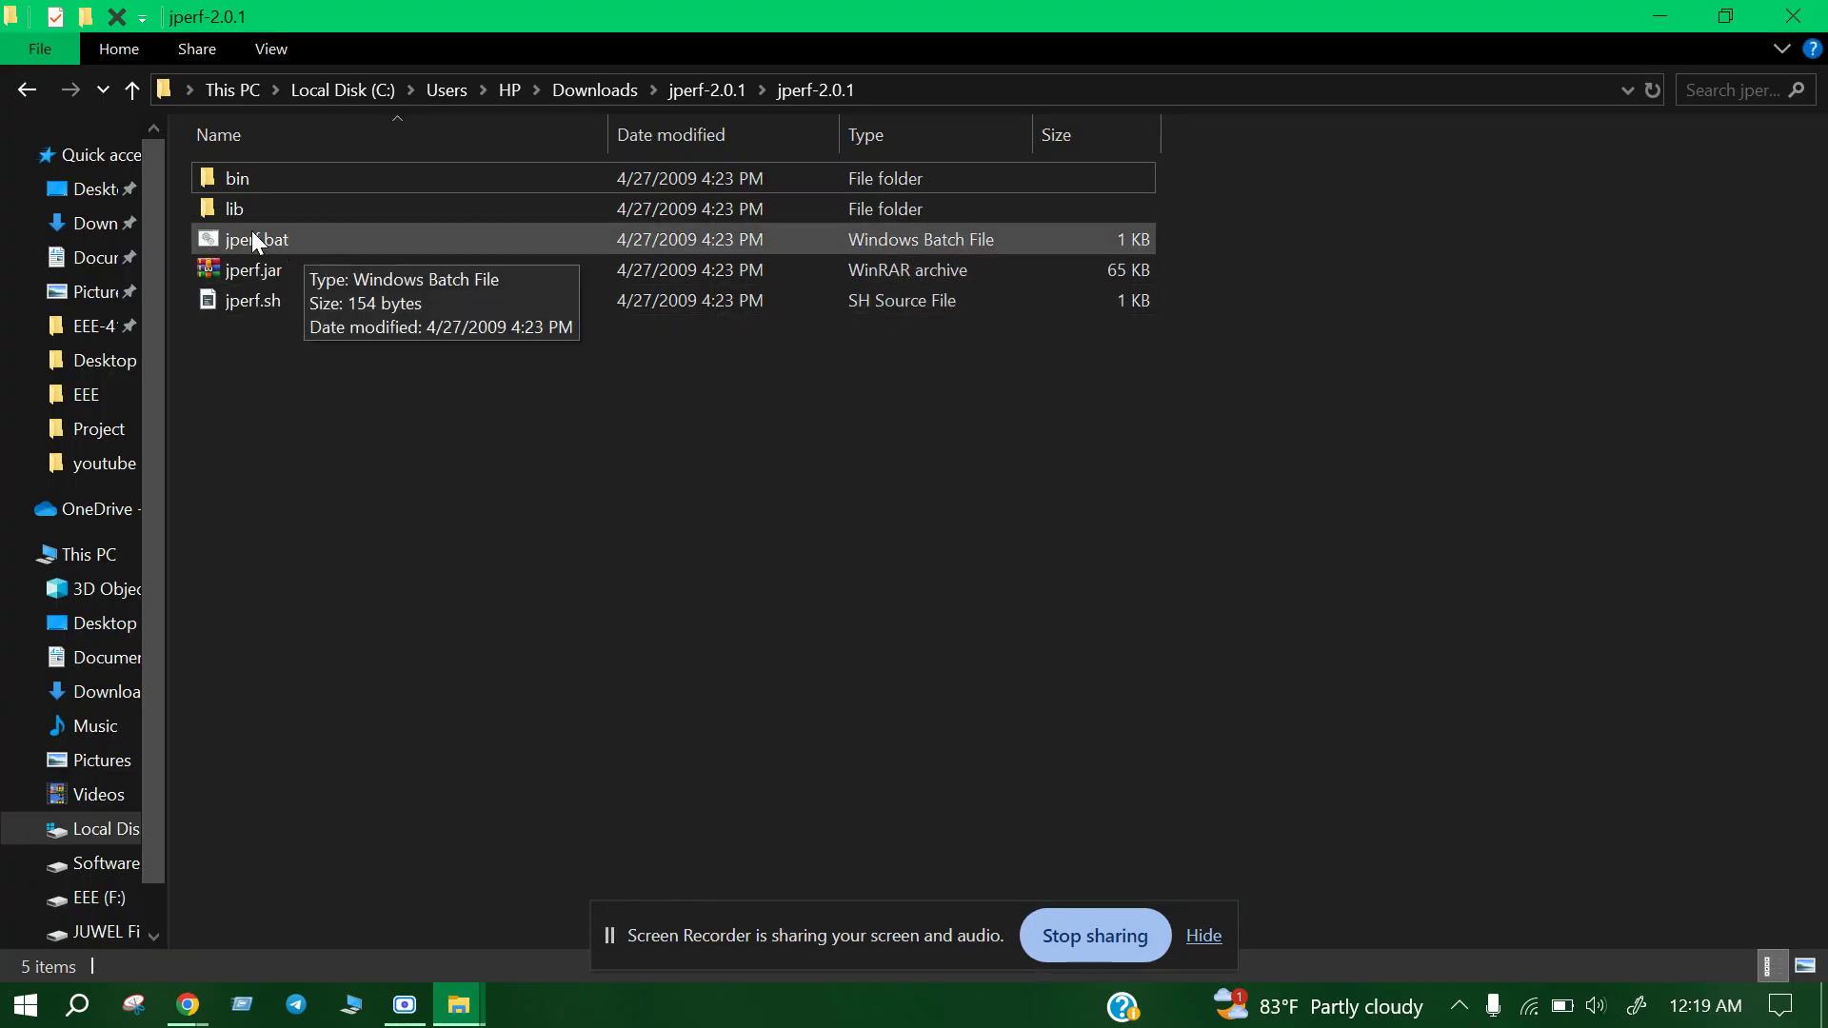
{"action": "double_click", "coordinate": [304, 240]}
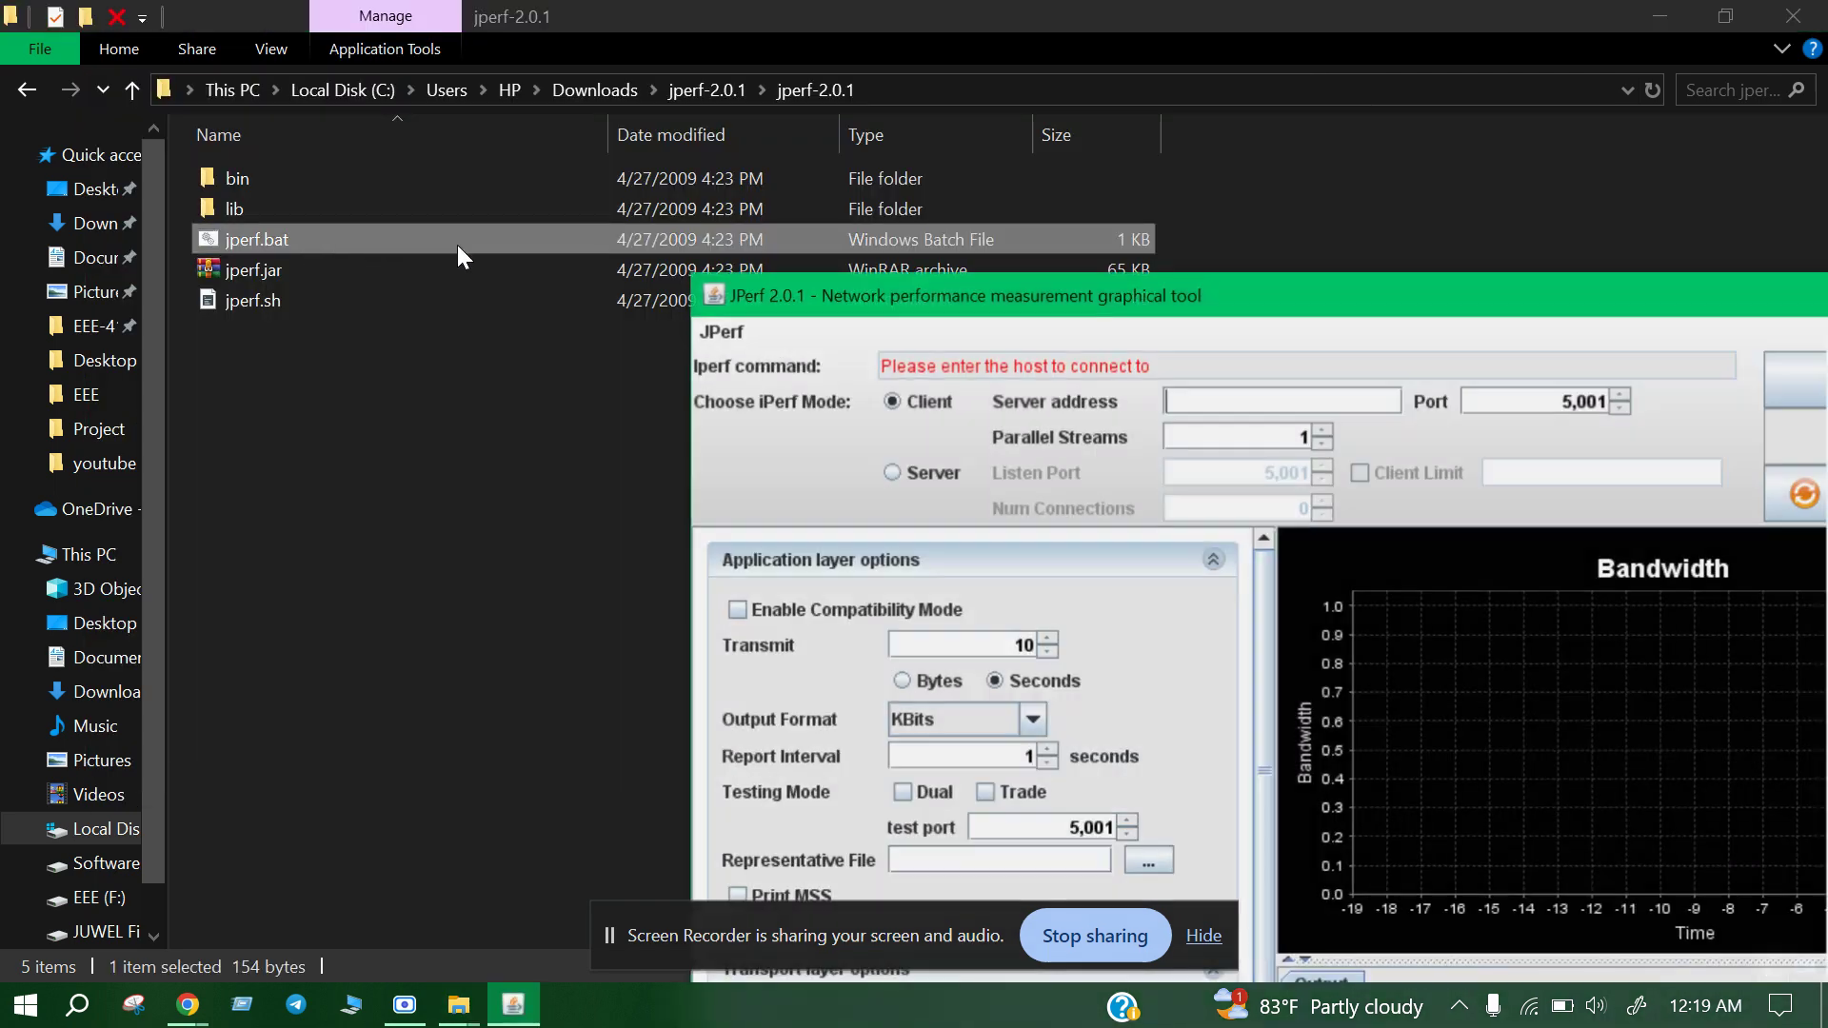
{"action": "left_click_drag", "start_coordinate": [1317, 293], "coordinate": [770, 57]}
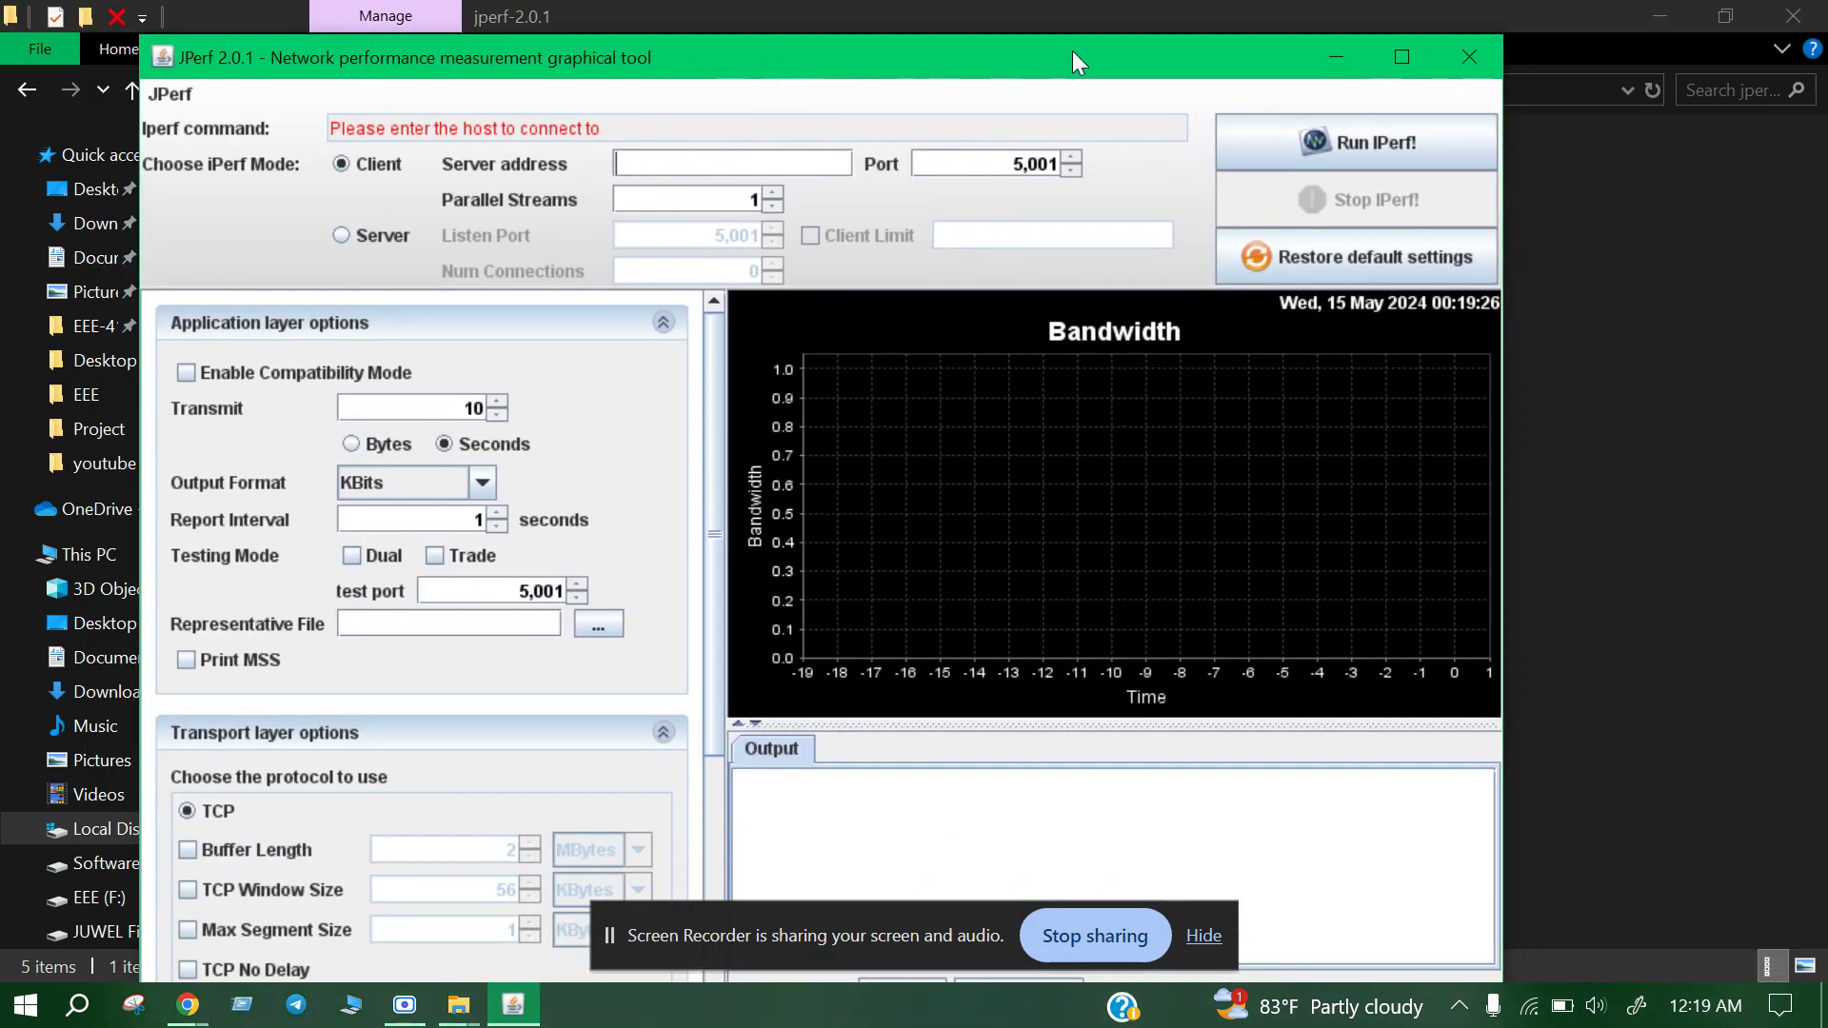
{"action": "left_click", "coordinate": [1417, 60]}
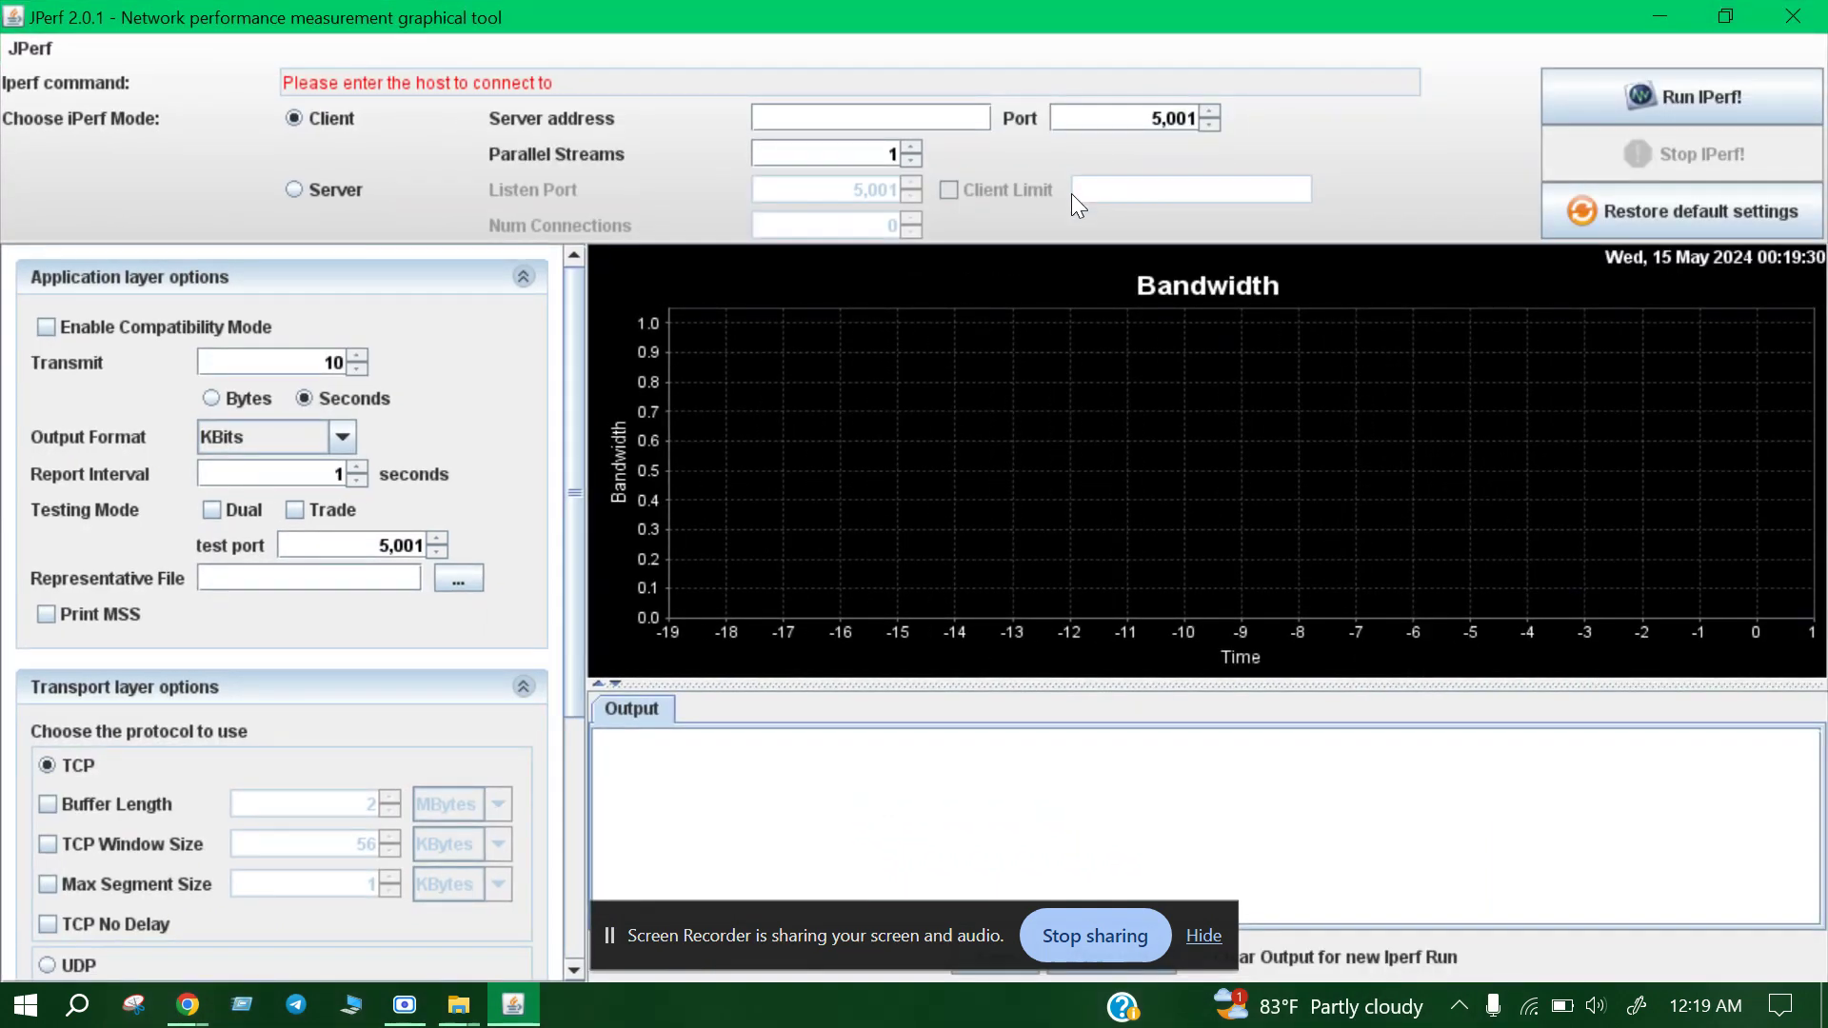
{"action": "left_click", "coordinate": [1806, 26]}
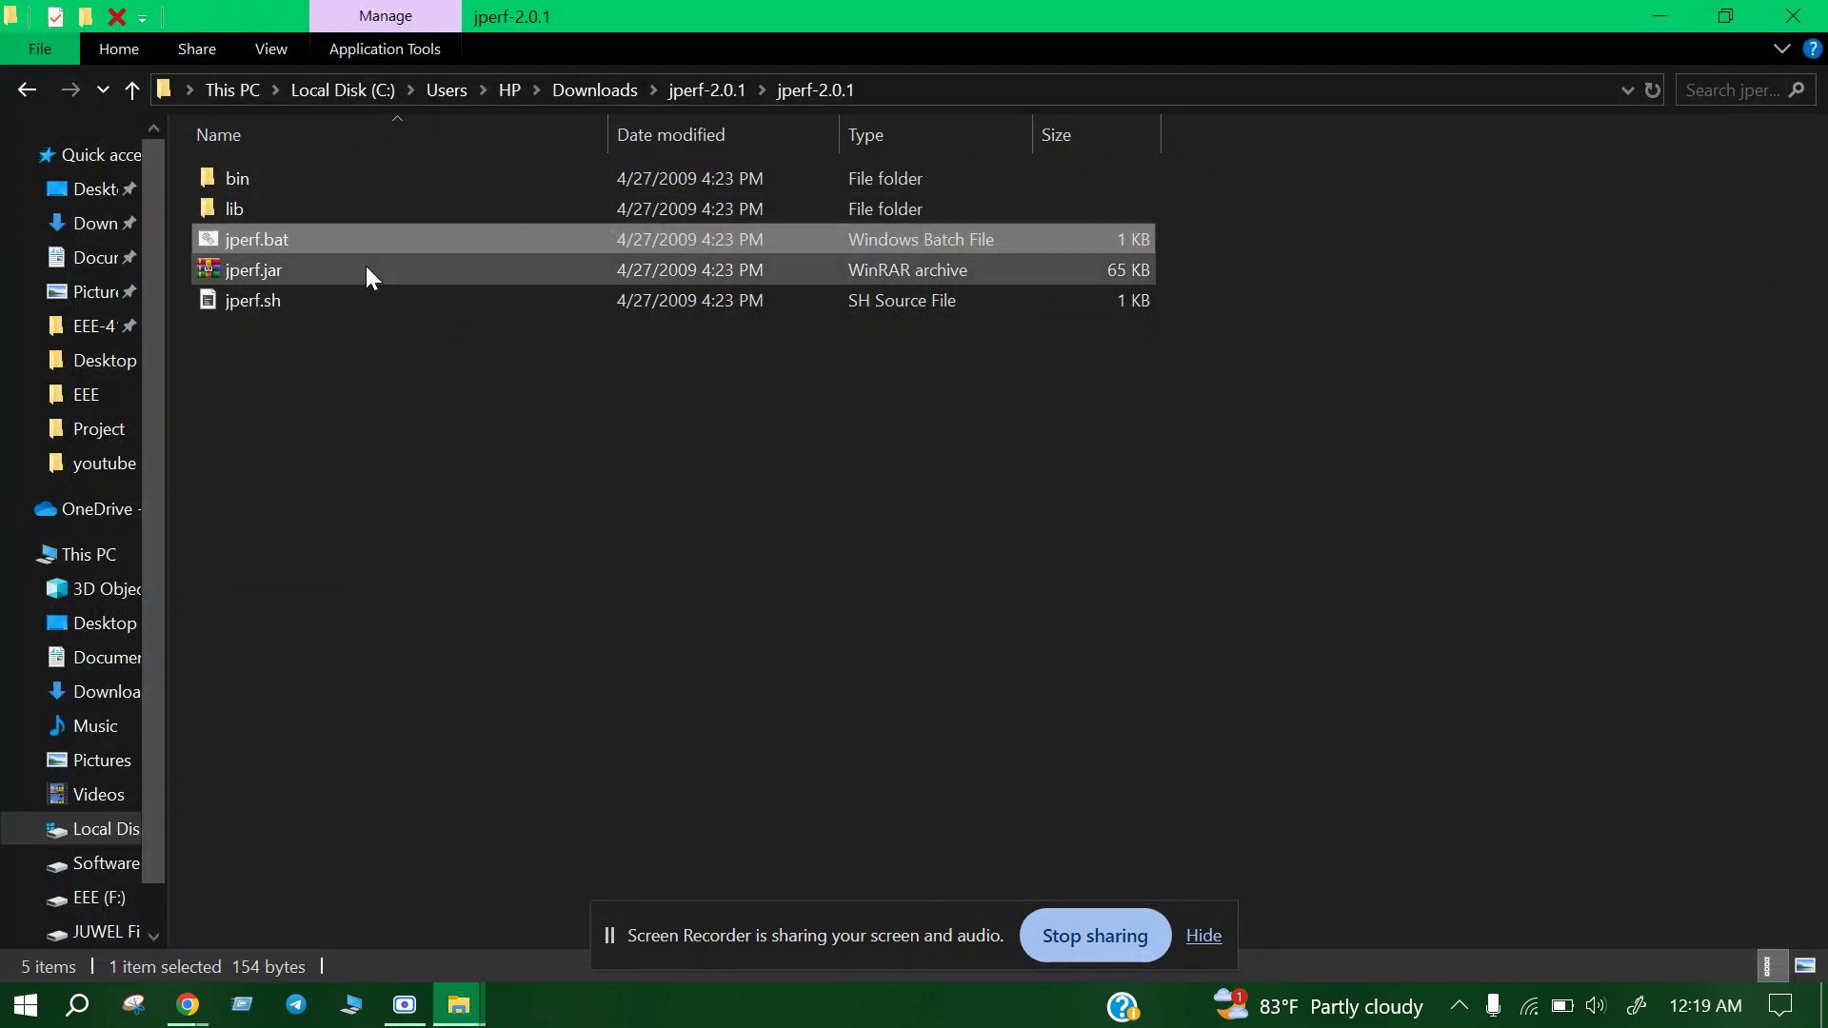
- Create a desktop shortcut for jperf.bat and minimize the folder window to reveal the desktop
{"action": "right_click", "coordinate": [310, 235]}
{"action": "mouse_move", "coordinate": [573, 675]}
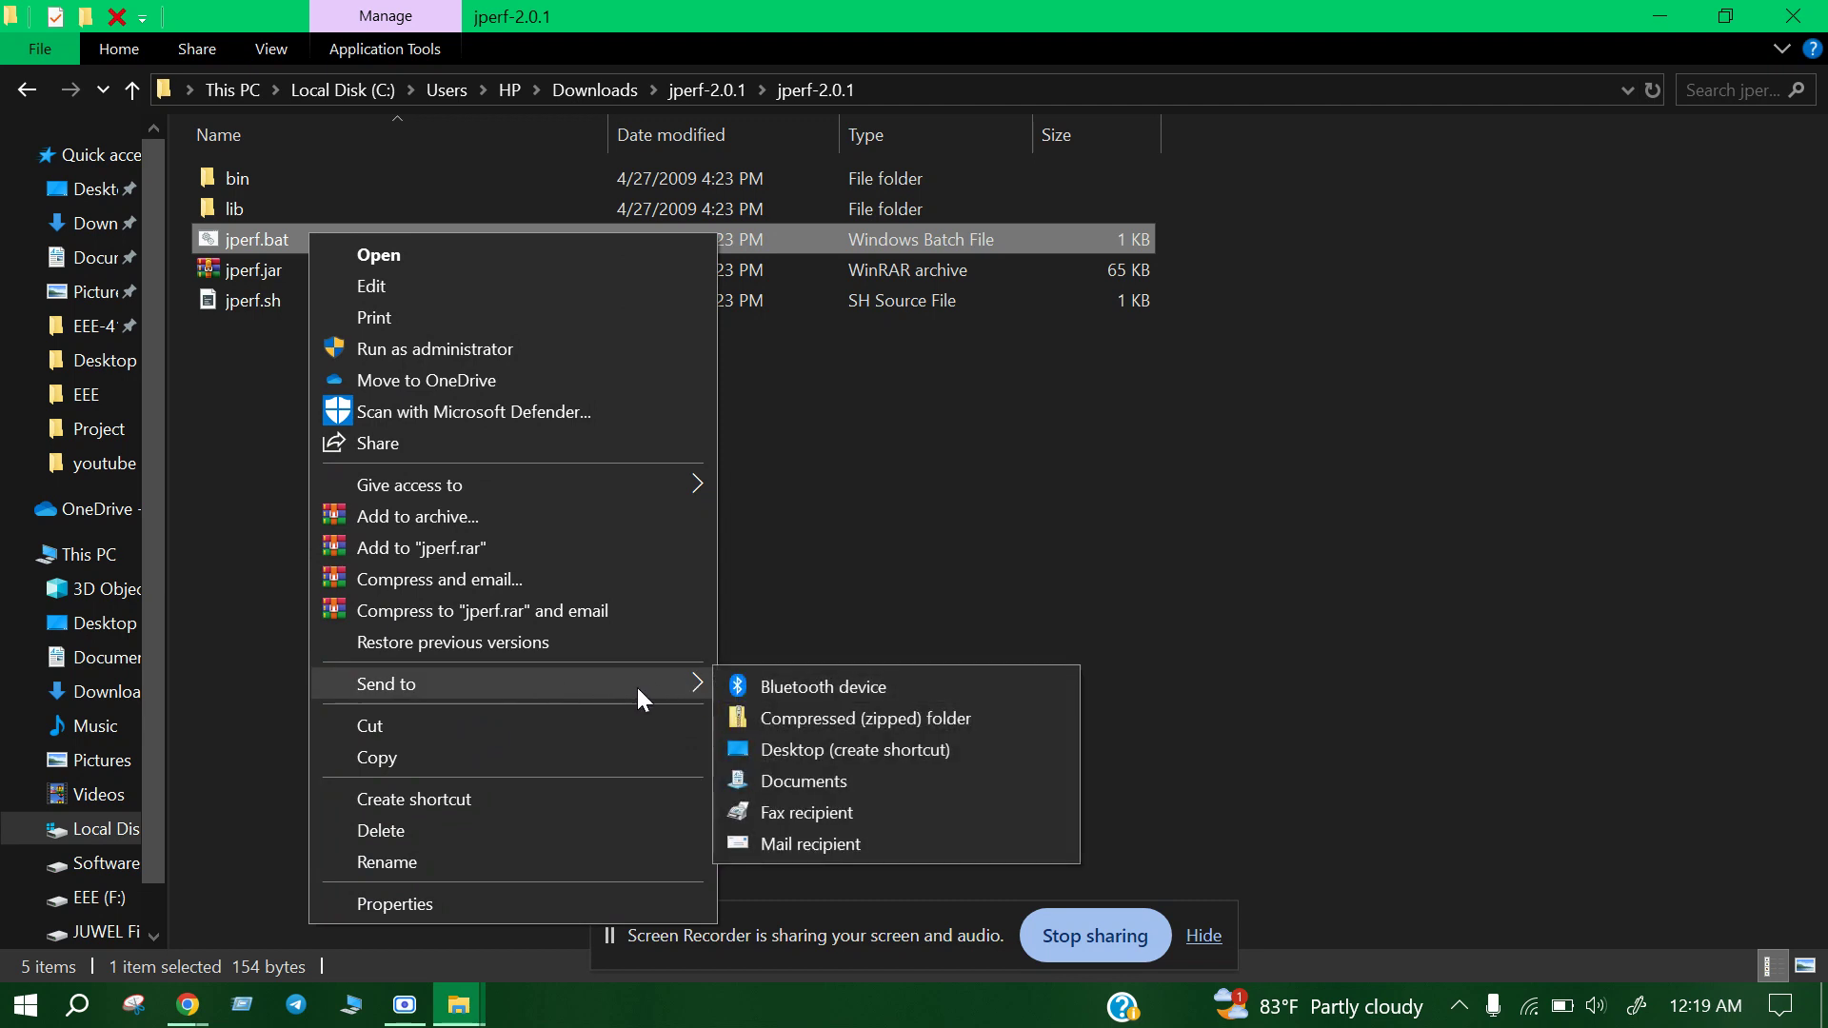
{"action": "left_click", "coordinate": [843, 751]}
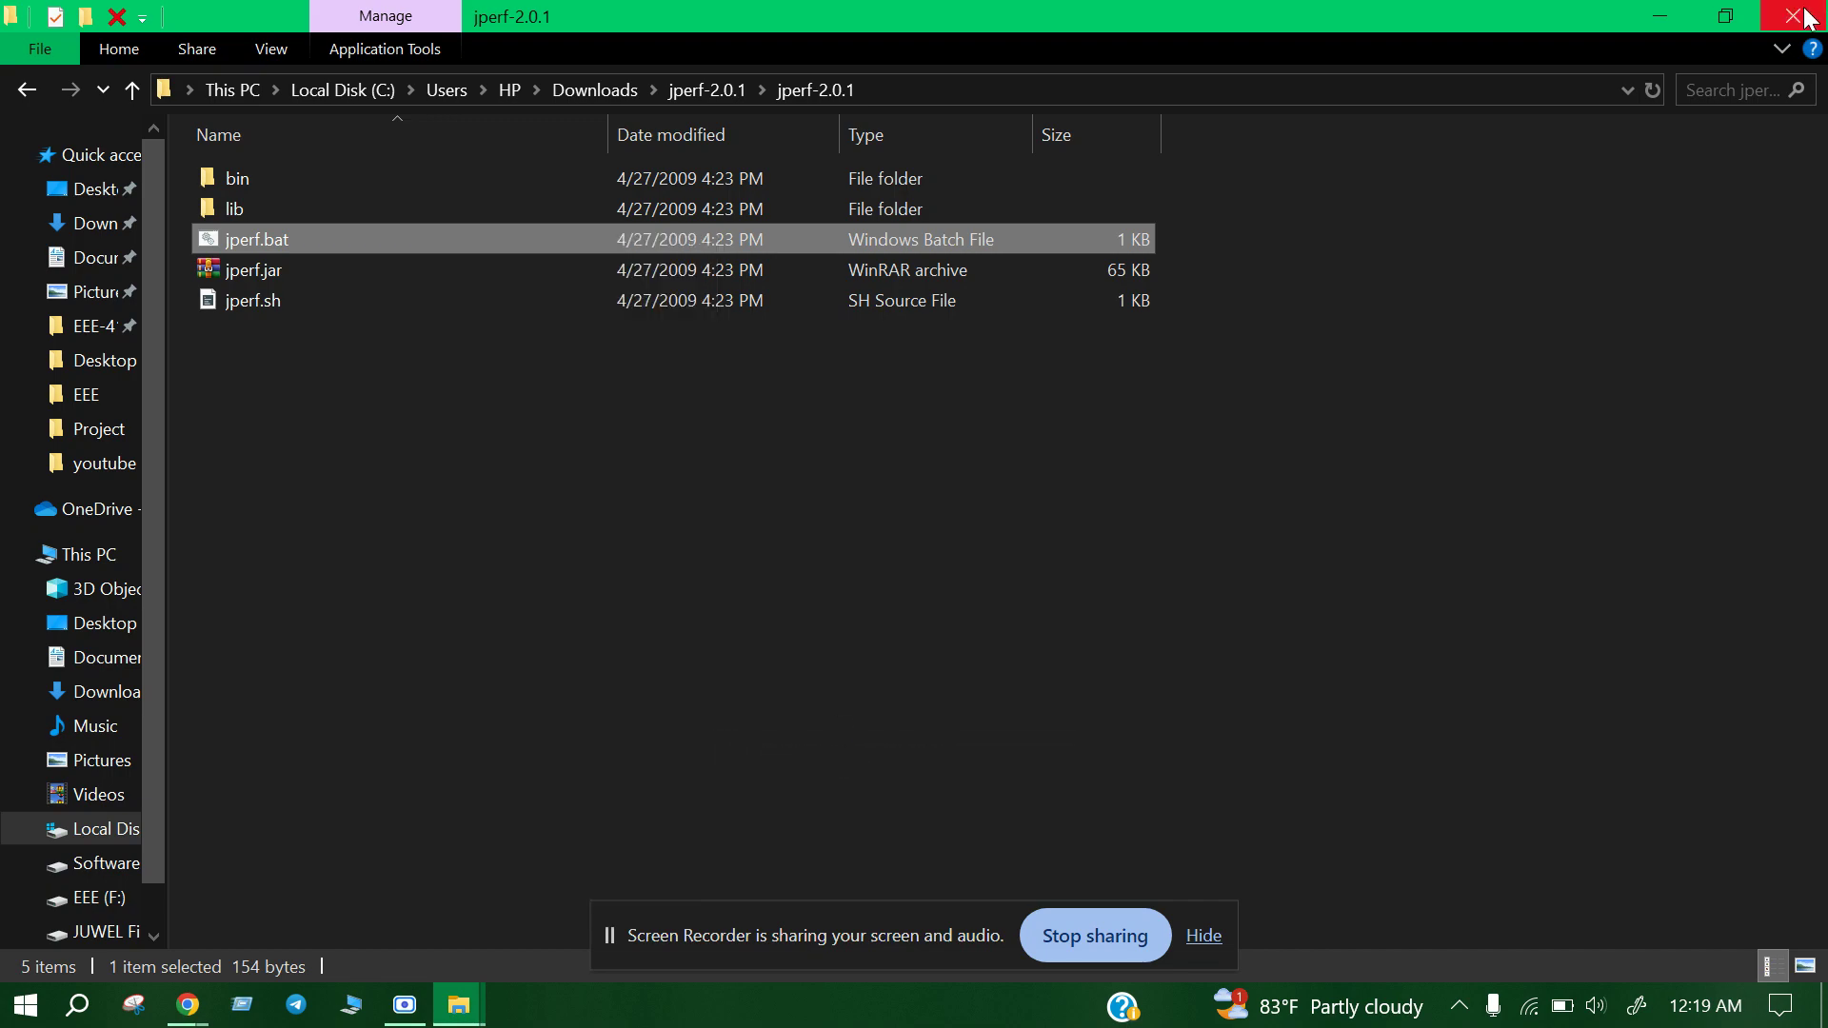
{"action": "left_click", "coordinate": [1671, 15]}
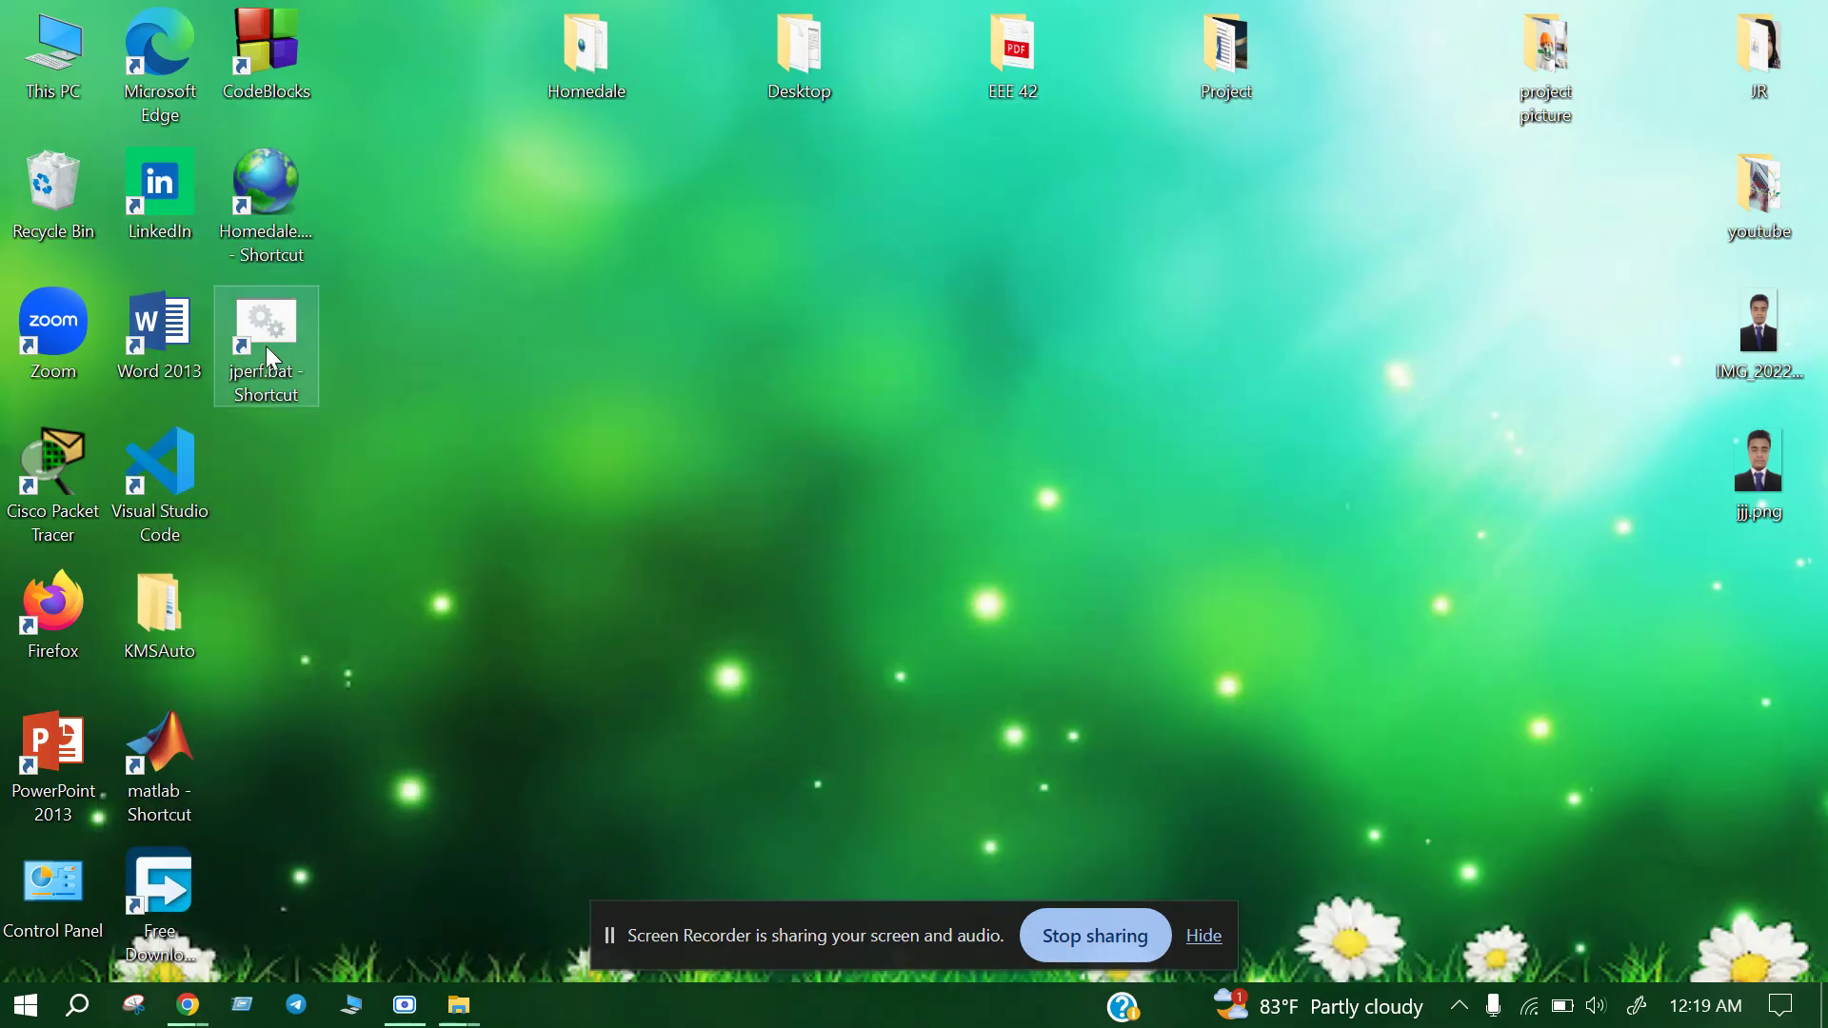
- Launch JPerf from the jperf.bat desktop shortcut and maximize its window
{"action": "double_click", "coordinate": [276, 318]}
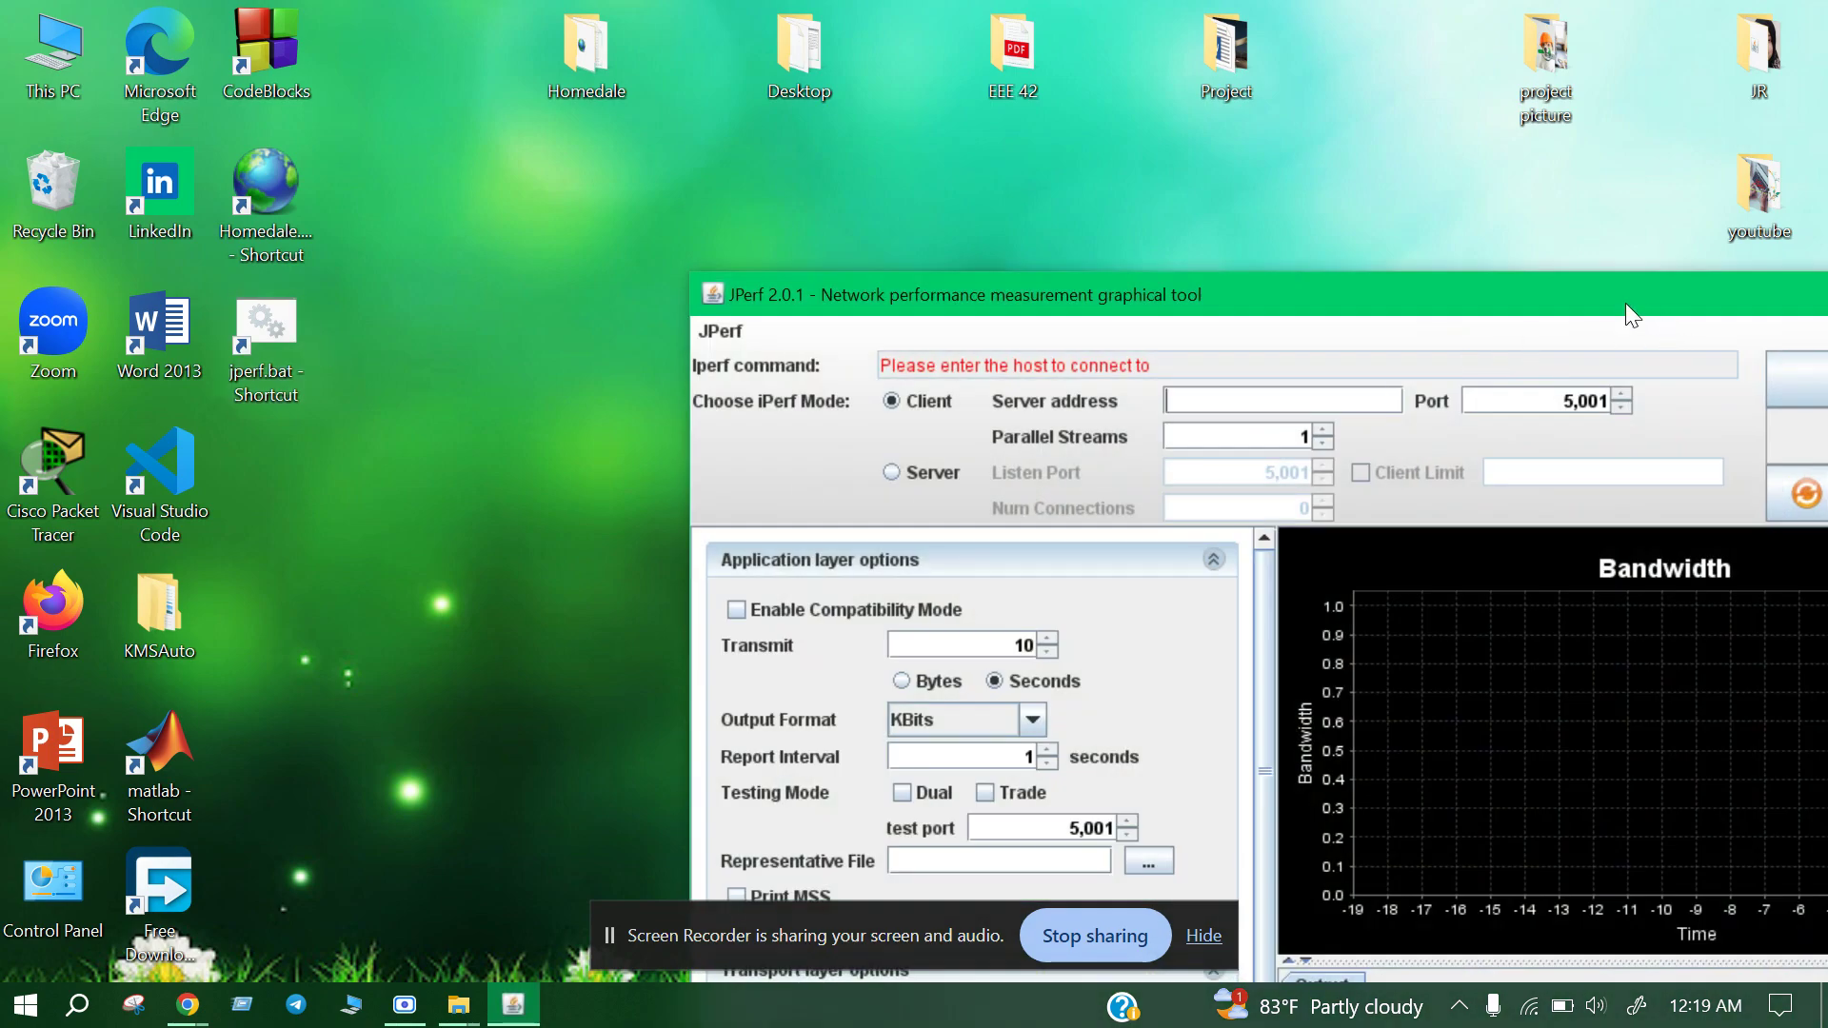
{"action": "left_click_drag", "start_coordinate": [1620, 295], "coordinate": [826, 152]}
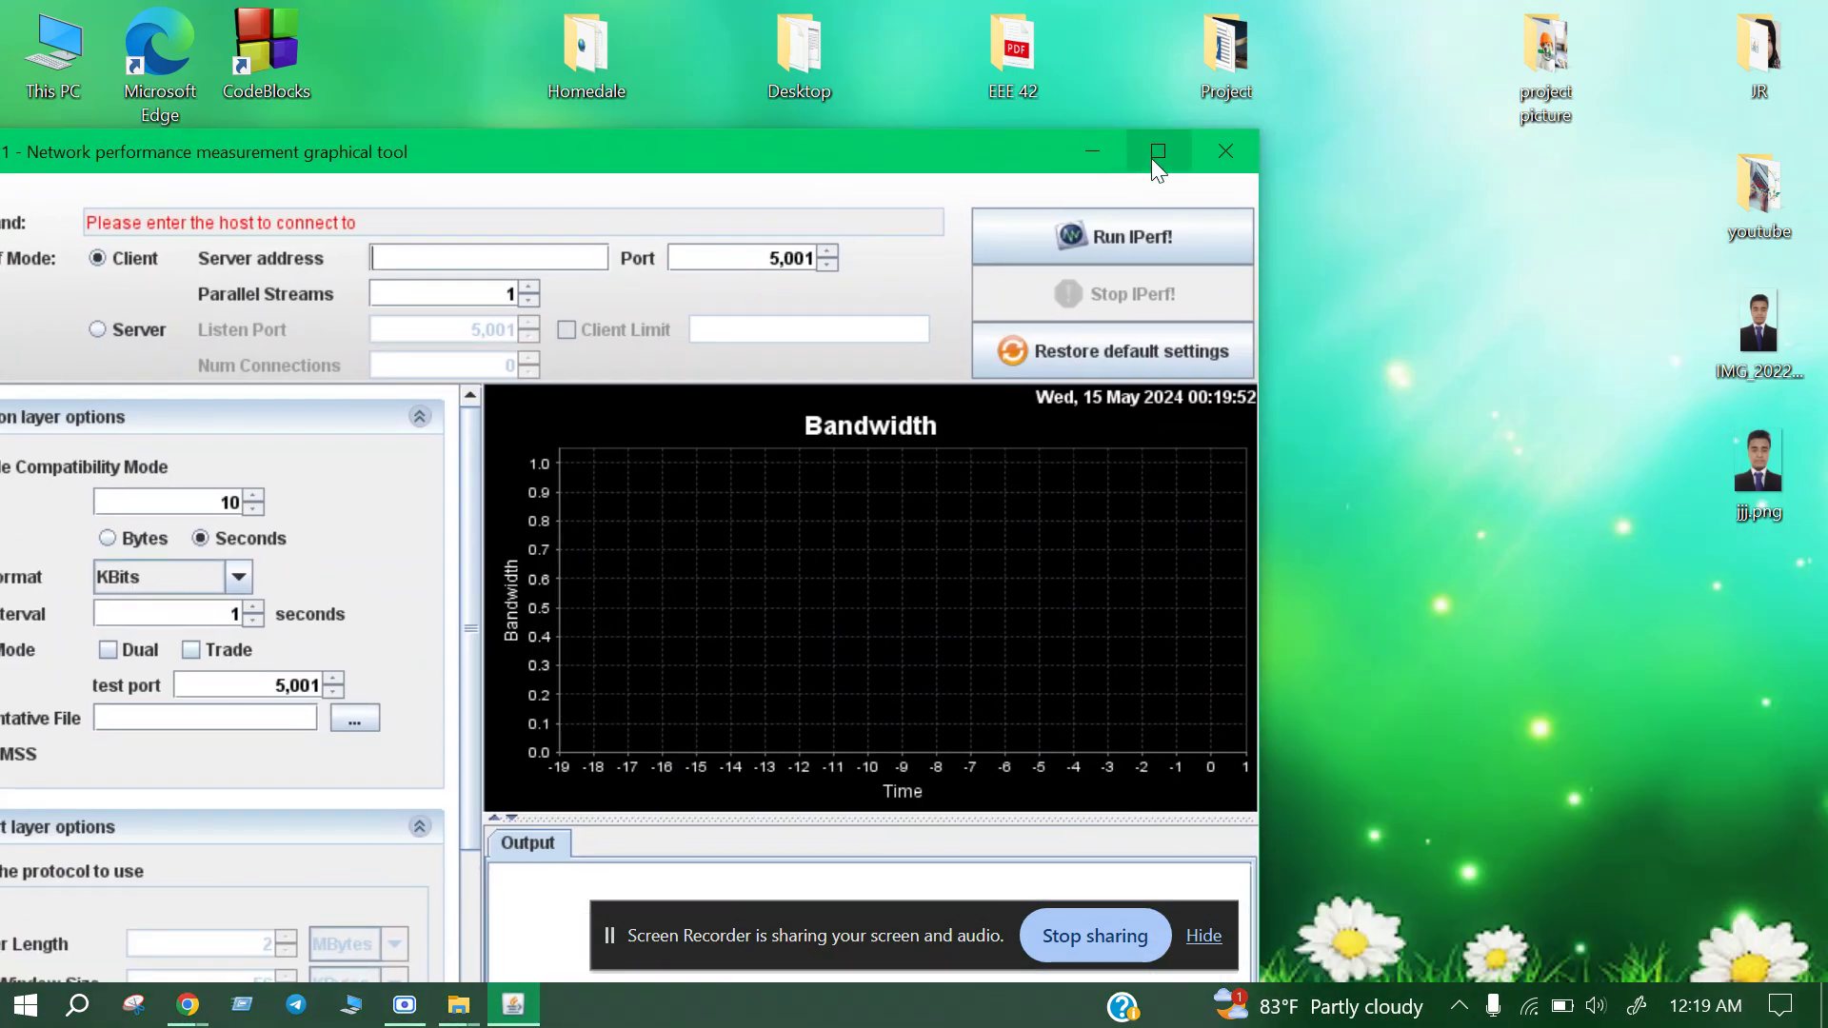
{"action": "left_click", "coordinate": [1153, 152]}
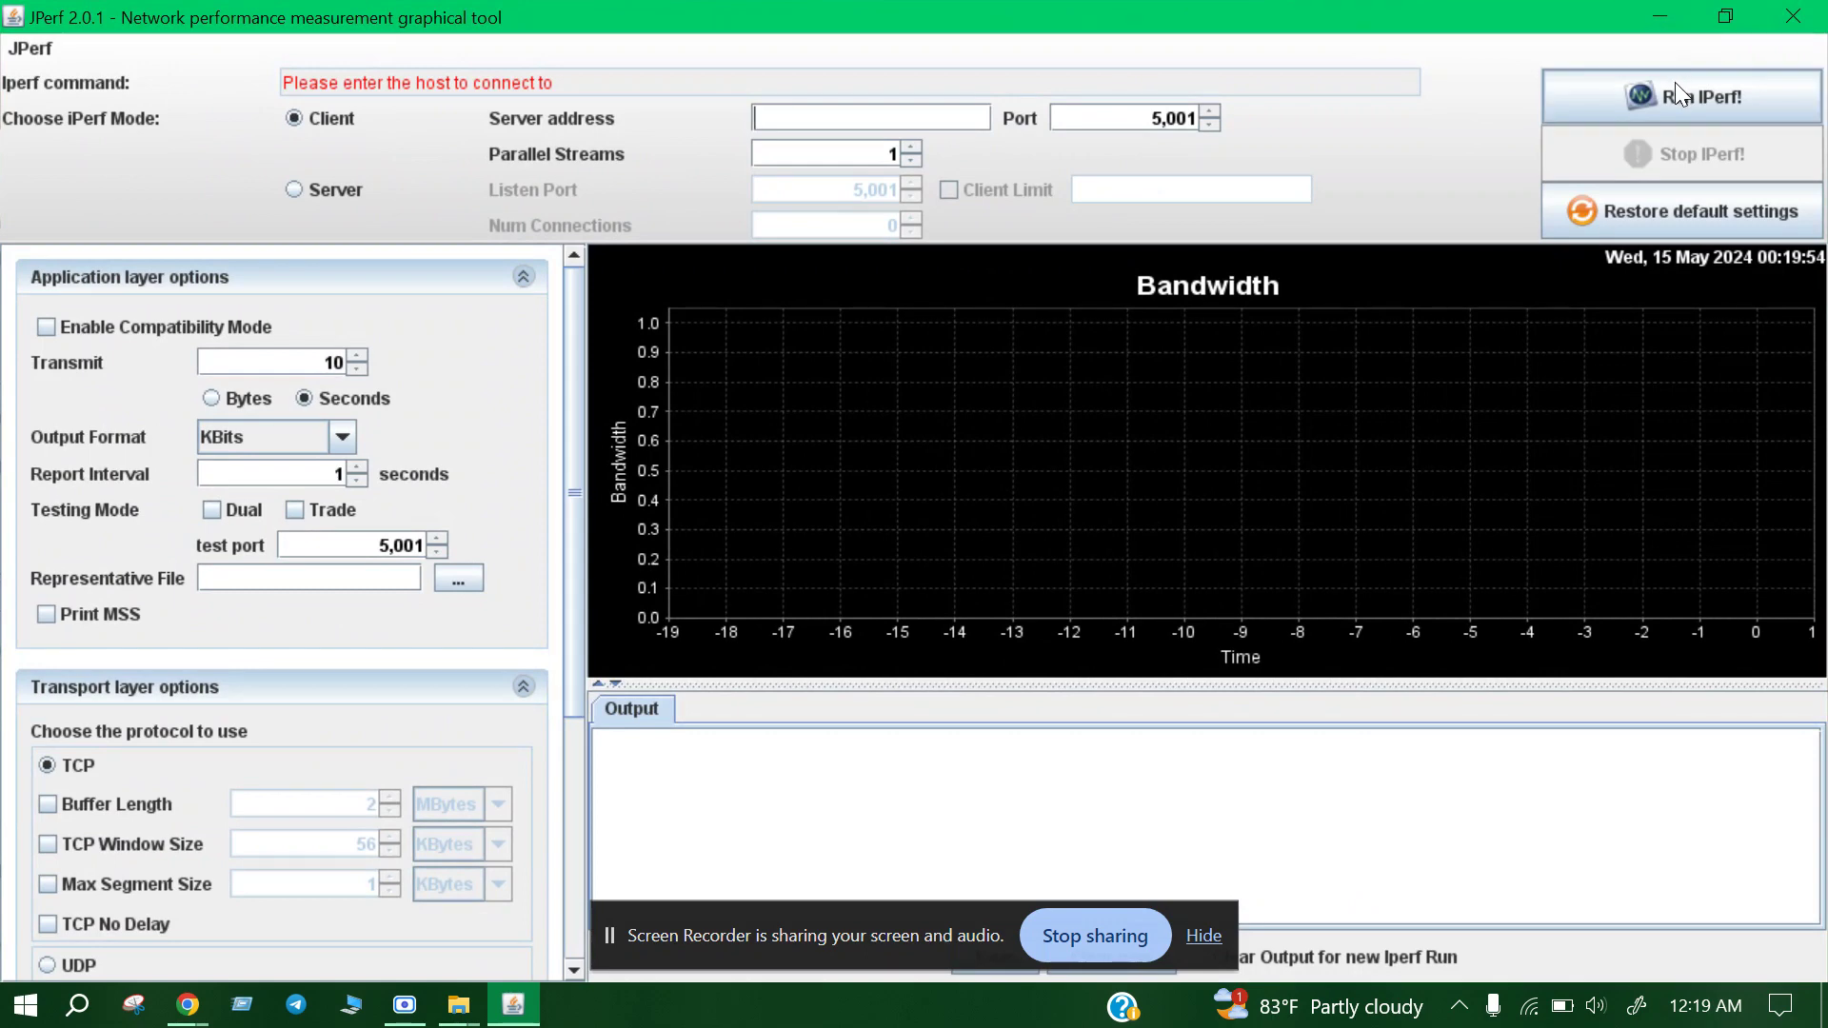